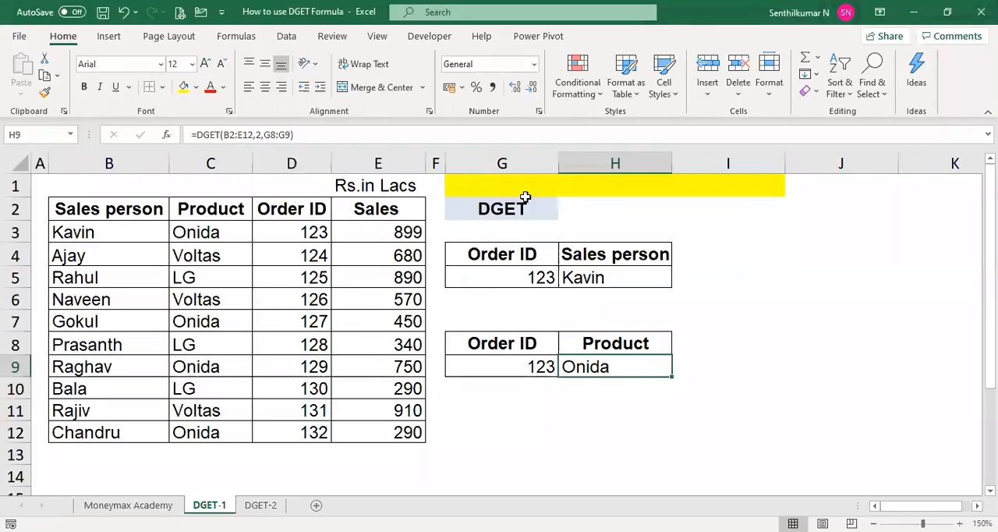
# - Enter the heading vlookup in cell I2, on the same row as the DGET heading
pyautogui.click(506, 208)
pyautogui.press('Right')
pyautogui.press('Right')
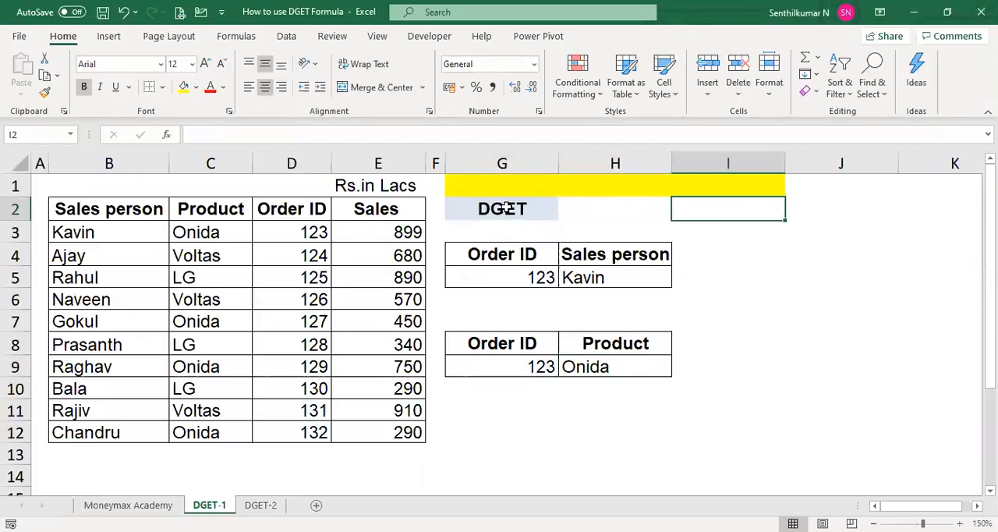
pyautogui.write('looku')
pyautogui.press('Escape')
pyautogui.write('vlookup')
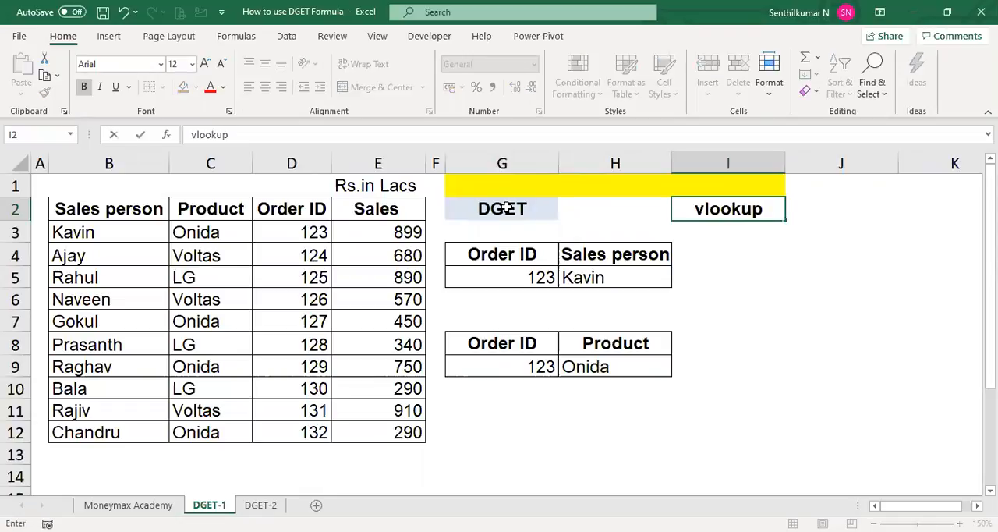
pyautogui.press('Return')
pyautogui.press('Up')
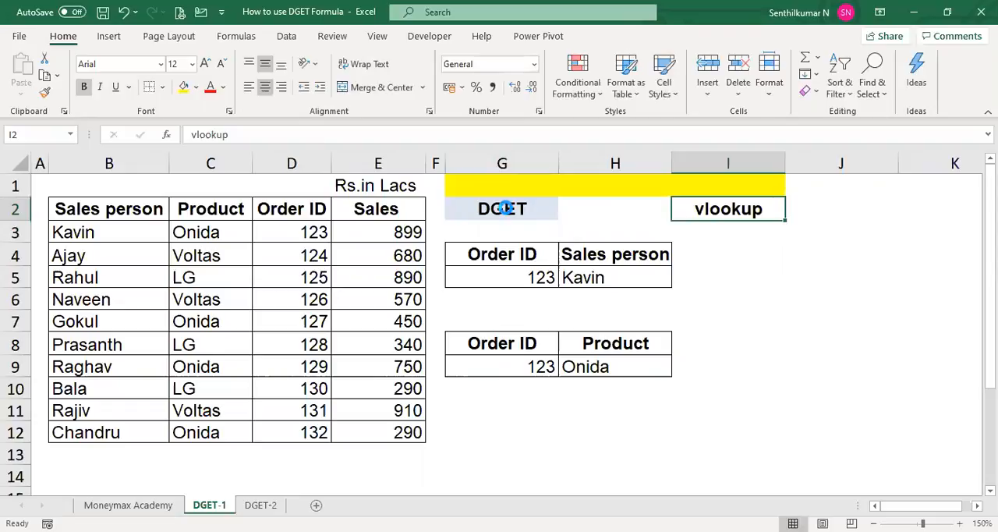
# - Fill the vlookup heading cell with yellow and keep its text bold
pyautogui.hotkey('ctrl', 'b')
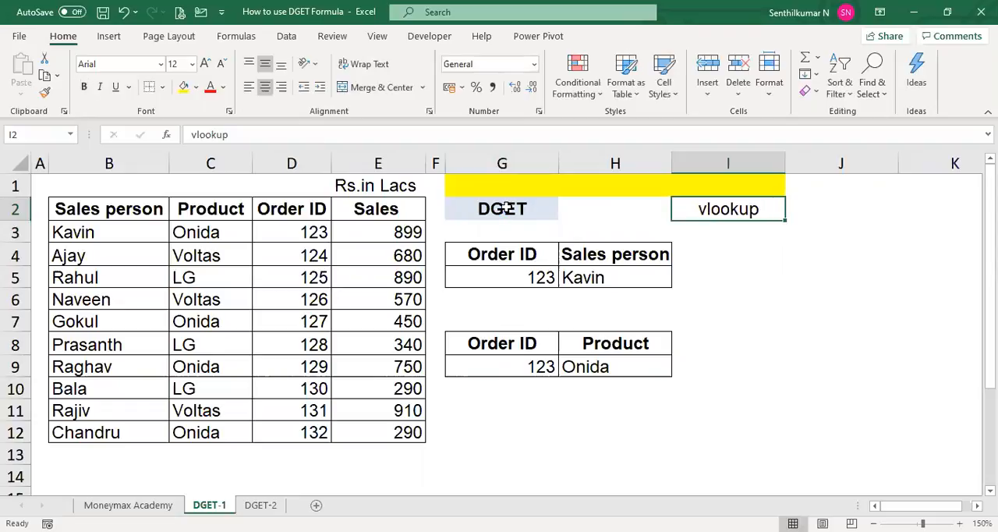
pyautogui.hotkey('ctrl', 'b')
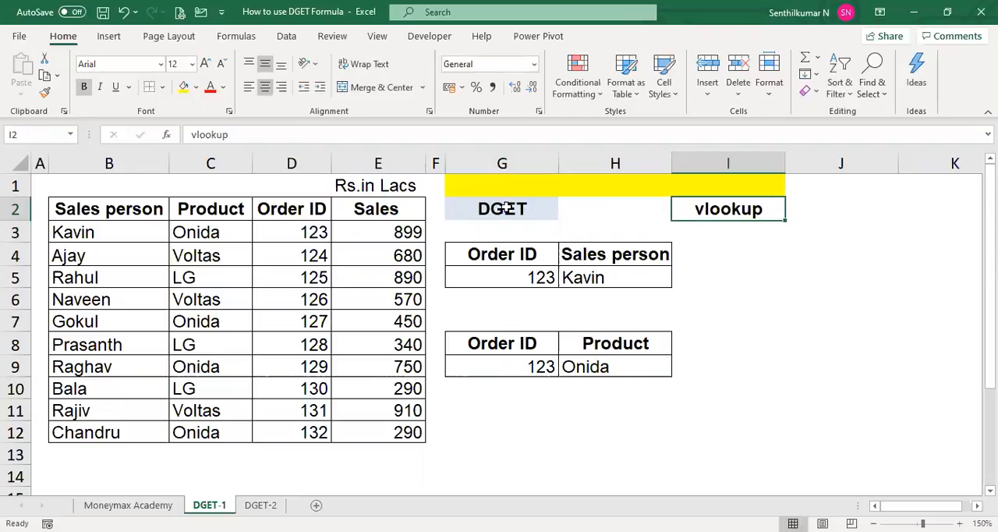
pyautogui.click(183, 89)
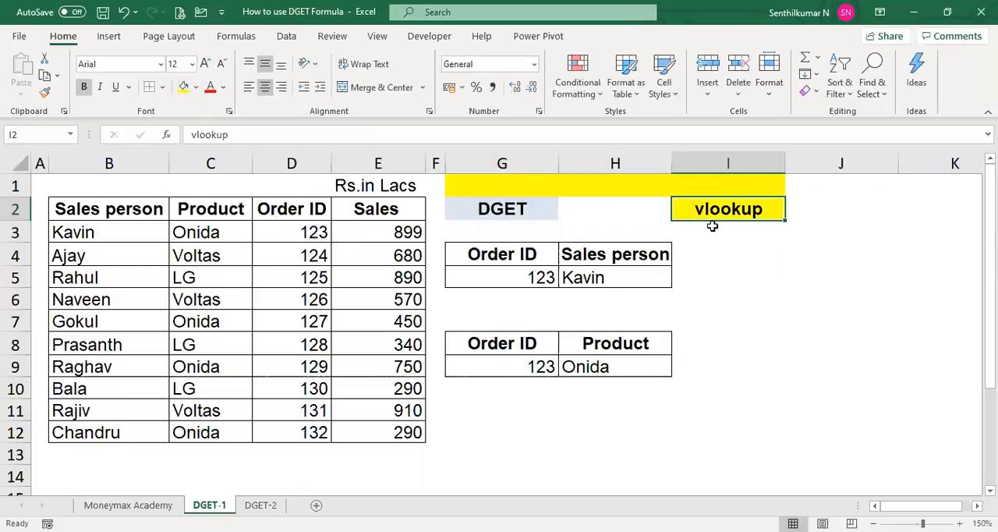
# - Review the sales table's headings from Sales person to Sales and the entries in its Product column
pyautogui.click(529, 277)
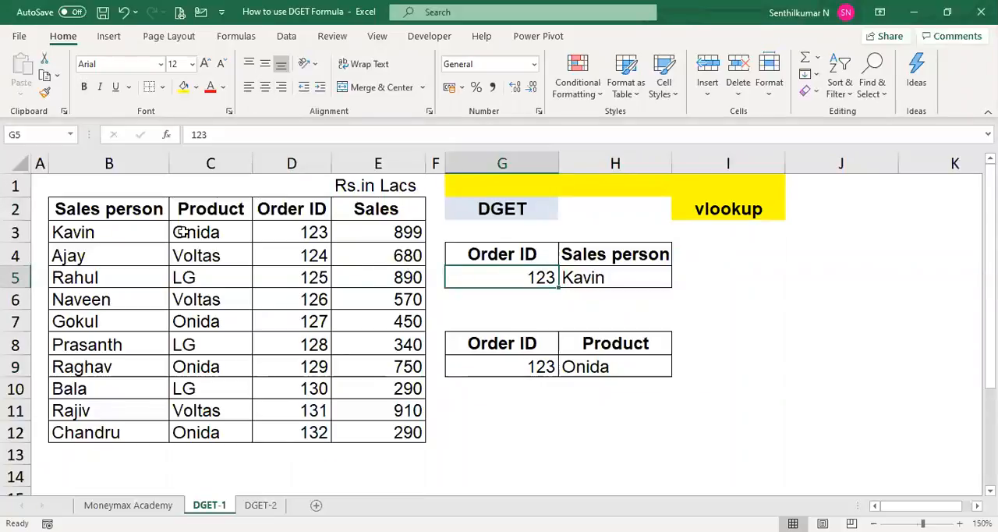
pyautogui.click(157, 218)
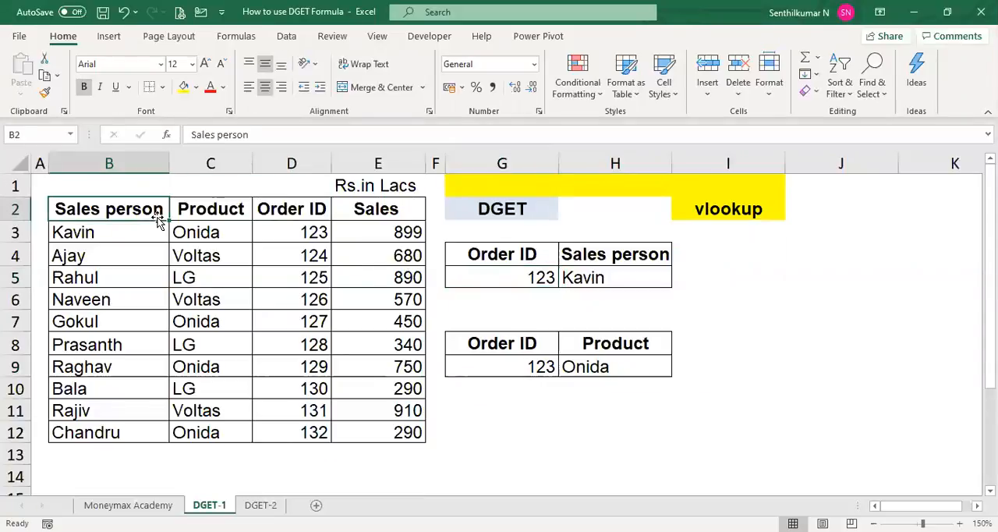
pyautogui.press('Right')
pyautogui.press('Right')
pyautogui.press('Right')
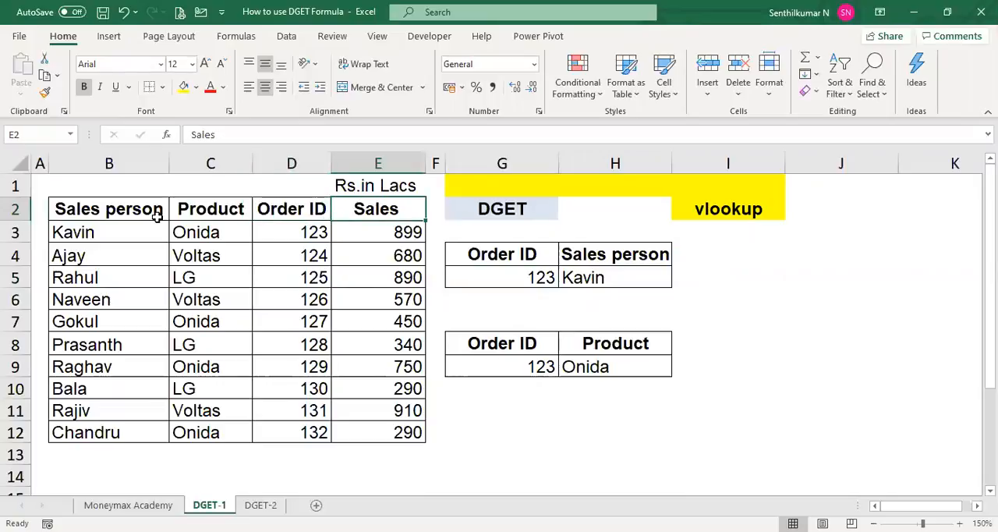
pyautogui.press('Left')
pyautogui.press('Left')
pyautogui.press('Left')
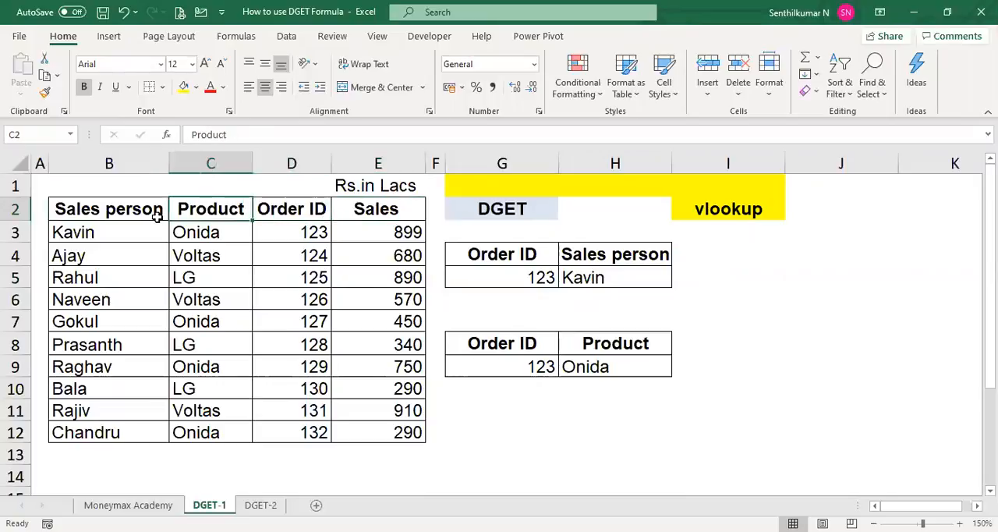
pyautogui.press('Down')
pyautogui.press('Down')
pyautogui.press('Down')
pyautogui.press('Down')
pyautogui.press('Down')
pyautogui.press('Down')
pyautogui.press('Down')
pyautogui.press('Up')
pyautogui.press('Up')
pyautogui.press('Up')
pyautogui.press('Up')
pyautogui.press('Up')
pyautogui.press('Up')
pyautogui.press('Up')
pyautogui.press('Right')
pyautogui.press('Right')
pyautogui.press('Right')
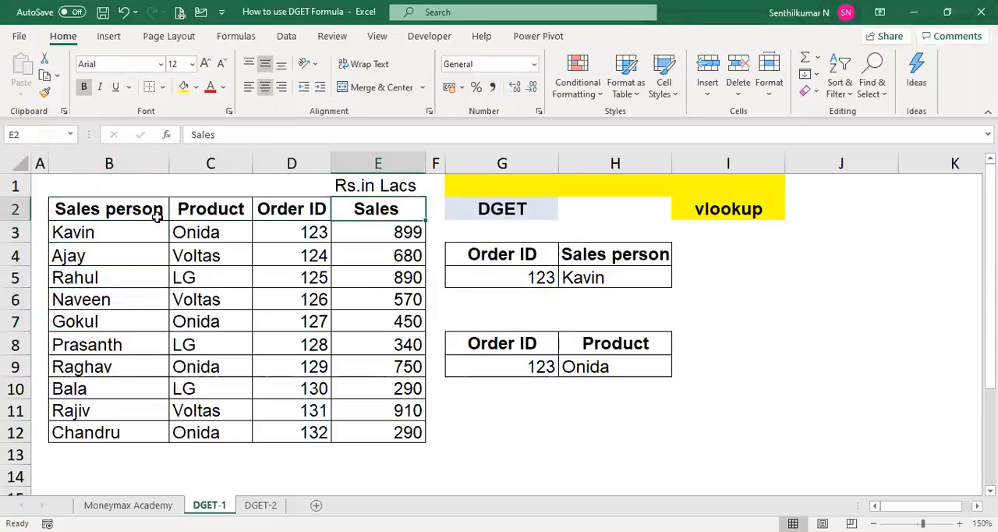
# - Compare the table's Order ID column with the Order ID and Sales person cells of the first lookup block
pyautogui.press('Down')
pyautogui.press('Down')
pyautogui.press('Left')
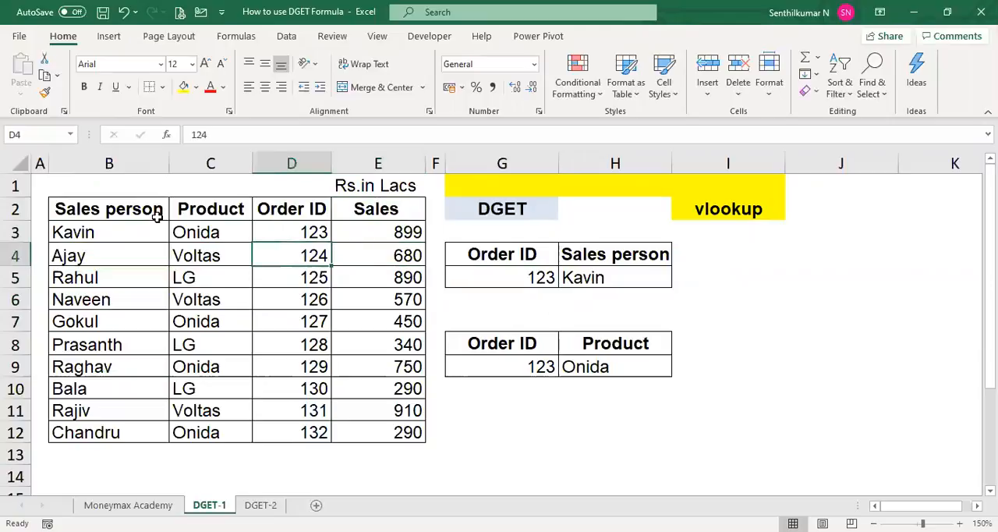
pyautogui.press('Up')
pyautogui.press('Up')
pyautogui.press('Down')
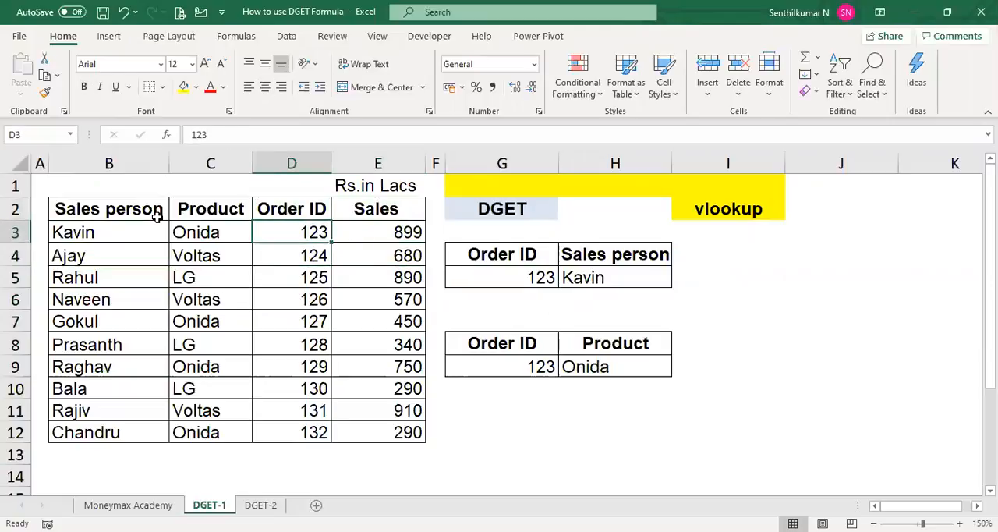
pyautogui.press('Right')
pyautogui.press('Right')
pyautogui.press('Right')
pyautogui.press('Down')
pyautogui.press('Down')
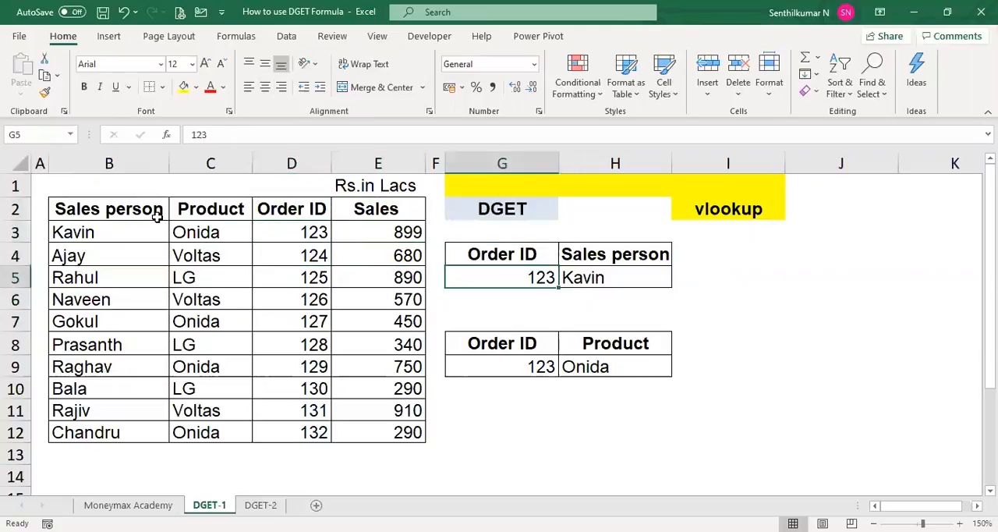
pyautogui.press('Right')
pyautogui.press('Up')
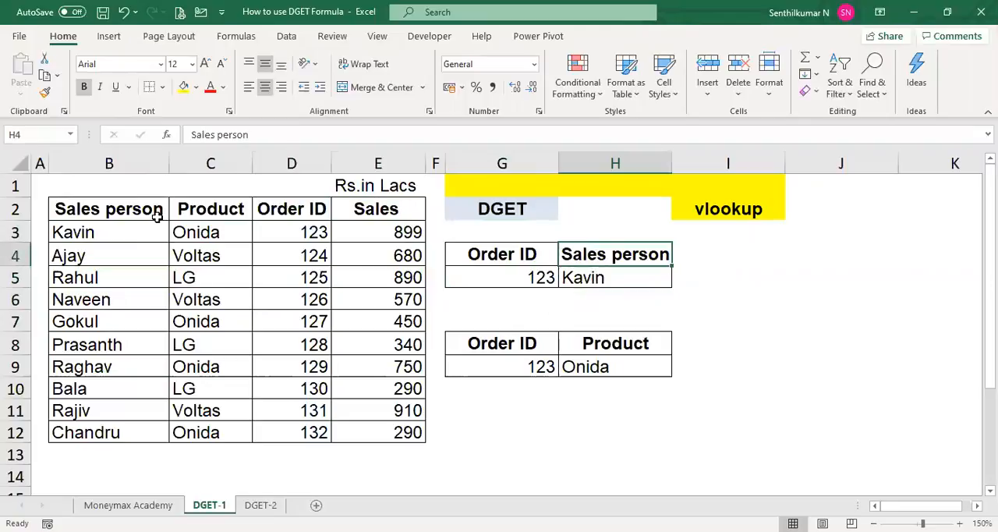
# - Clear the order IDs and DGET results from both lookup blocks, G5:H5 and G9:H9
pyautogui.press('Down')
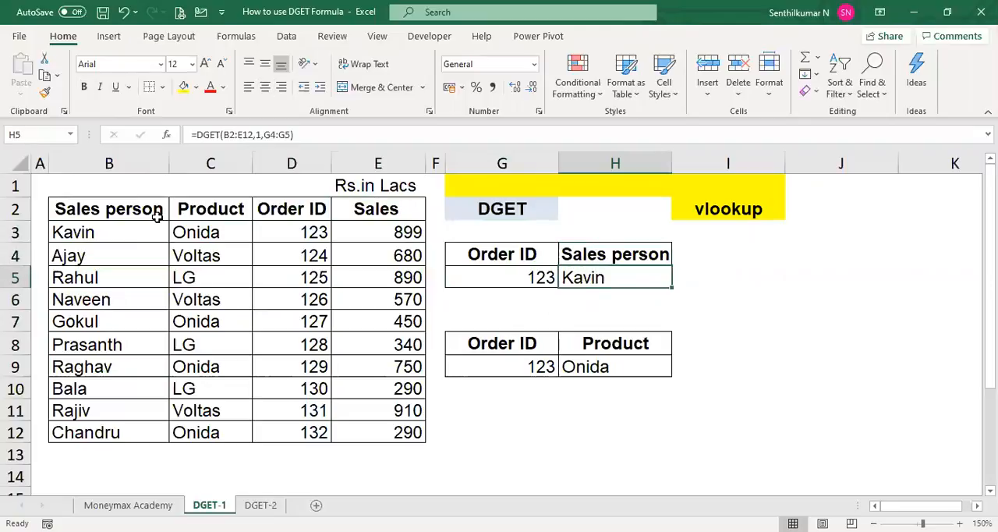
pyautogui.hotkey('shift', 'Left')
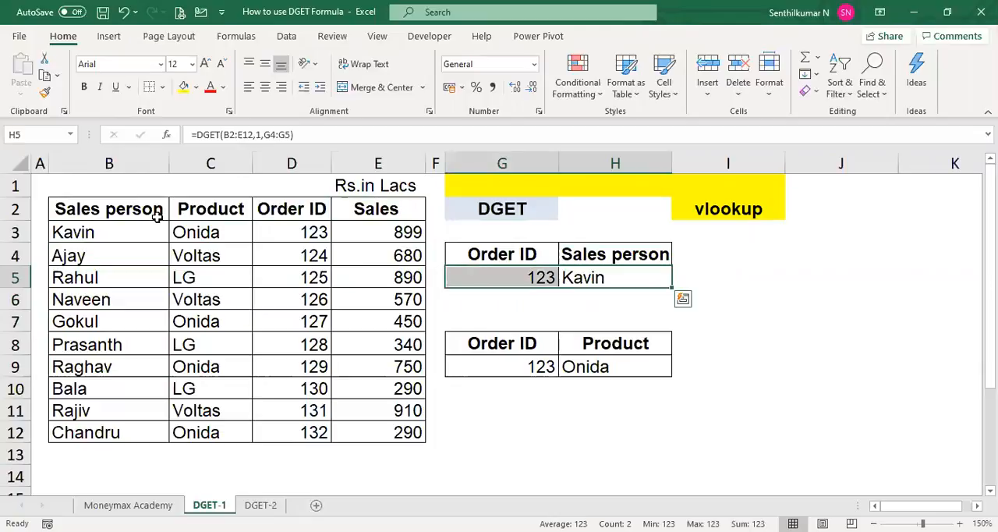
pyautogui.press('Delete')
pyautogui.press('Down')
pyautogui.press('Down')
pyautogui.press('Down')
pyautogui.press('Down')
pyautogui.hotkey('shift', 'Left')
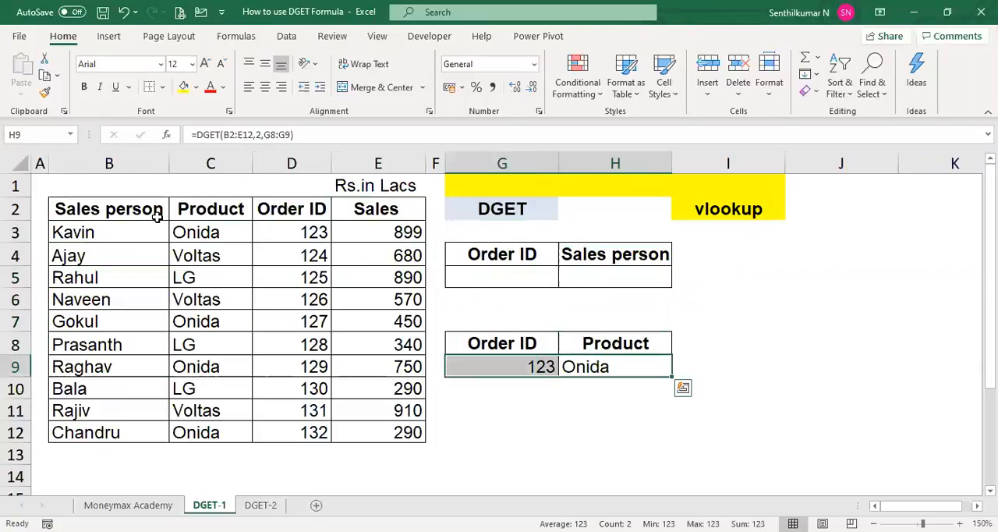
pyautogui.press('Delete')
# - Enter 127 as the Order ID in cell G5 of the Sales person lookup block
pyautogui.press('Up')
pyautogui.press('Up')
pyautogui.press('Up')
pyautogui.press('Up')
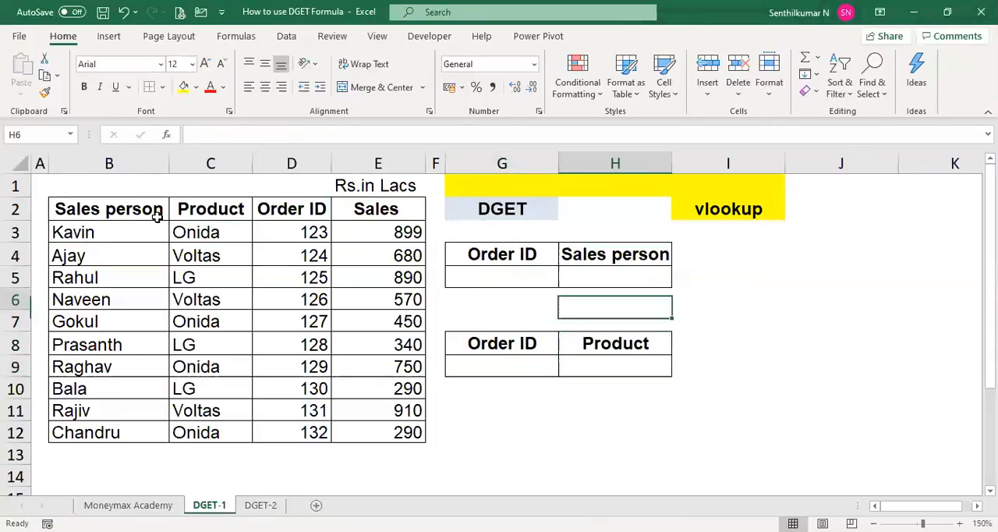
pyautogui.press('Left')
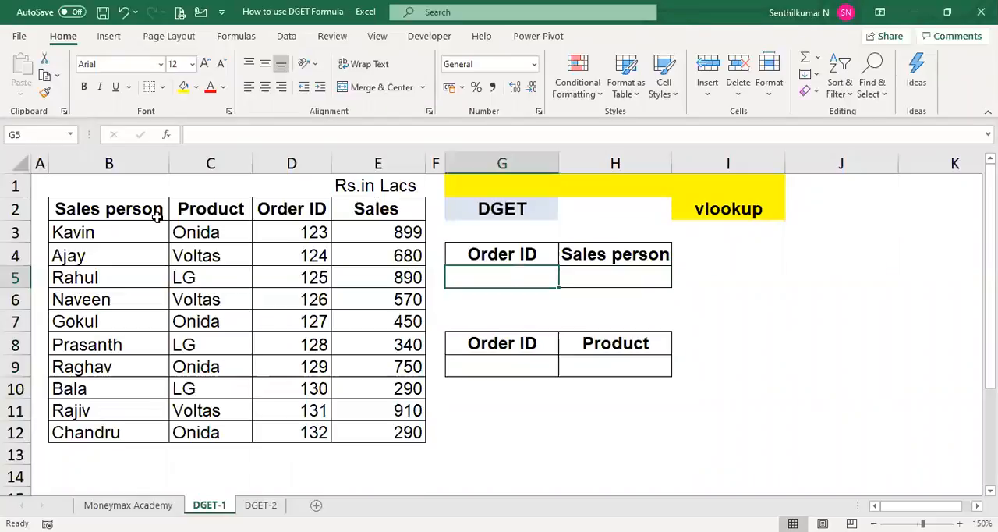
pyautogui.click(315, 322)
pyautogui.press('Right')
pyautogui.press('Right')
pyautogui.press('Right')
pyautogui.press('Up')
pyautogui.press('Up')
pyautogui.write('127')
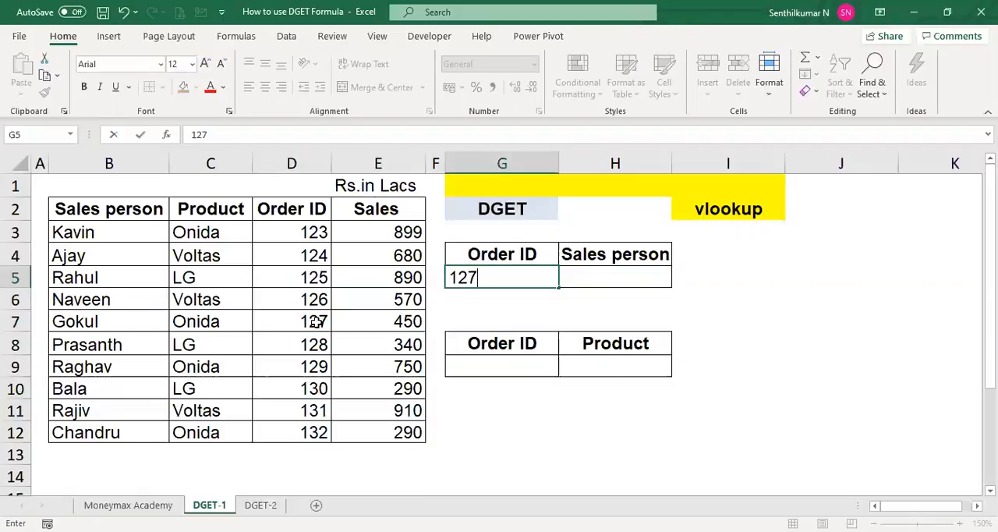
pyautogui.press('Tab')
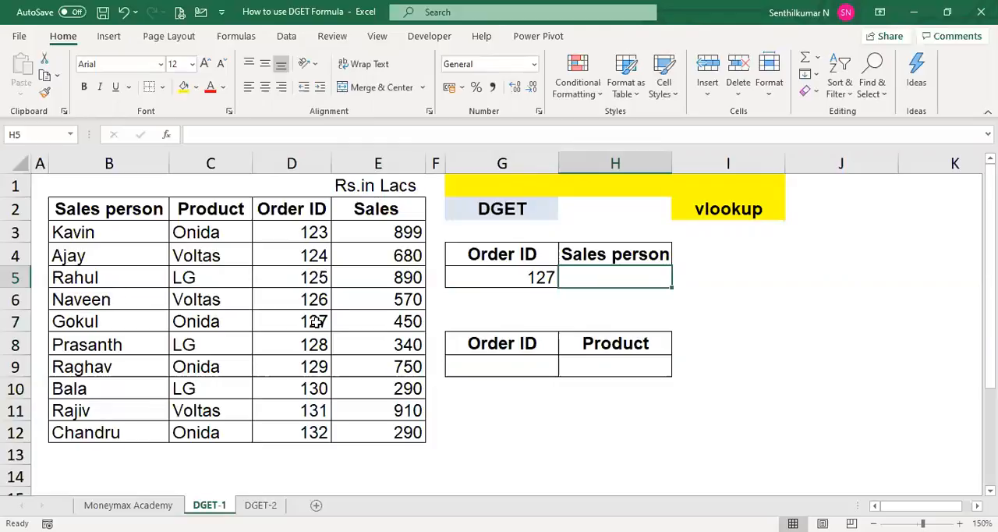
pyautogui.write('=')
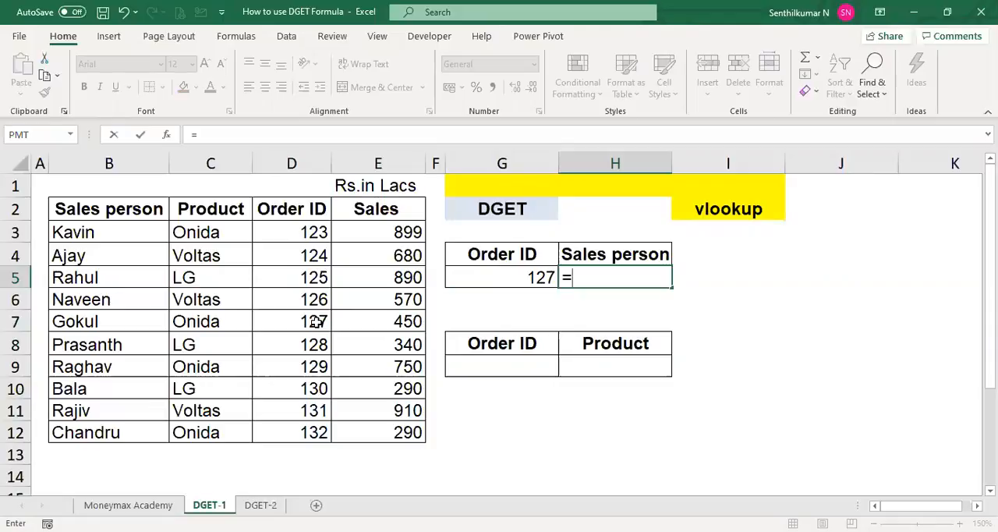
pyautogui.write('DGET(')
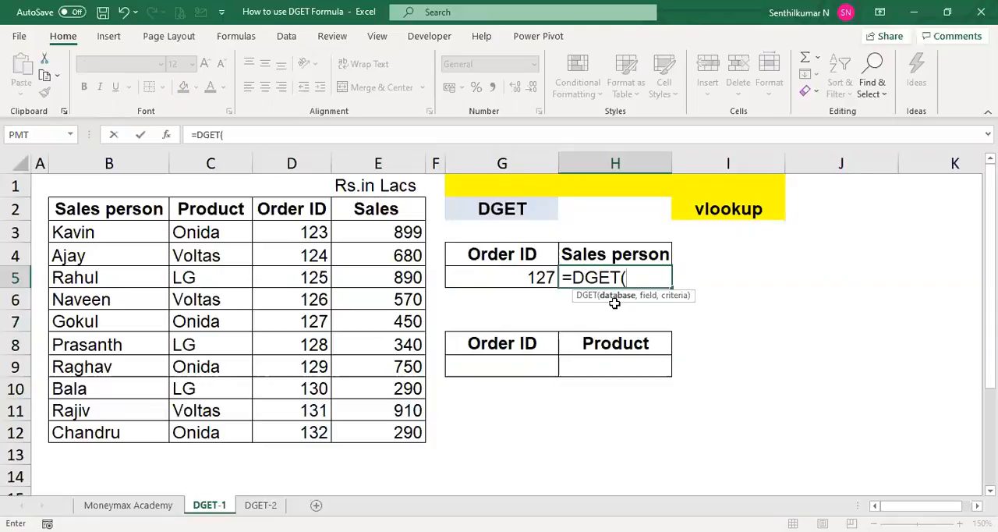
pyautogui.click(153, 210)
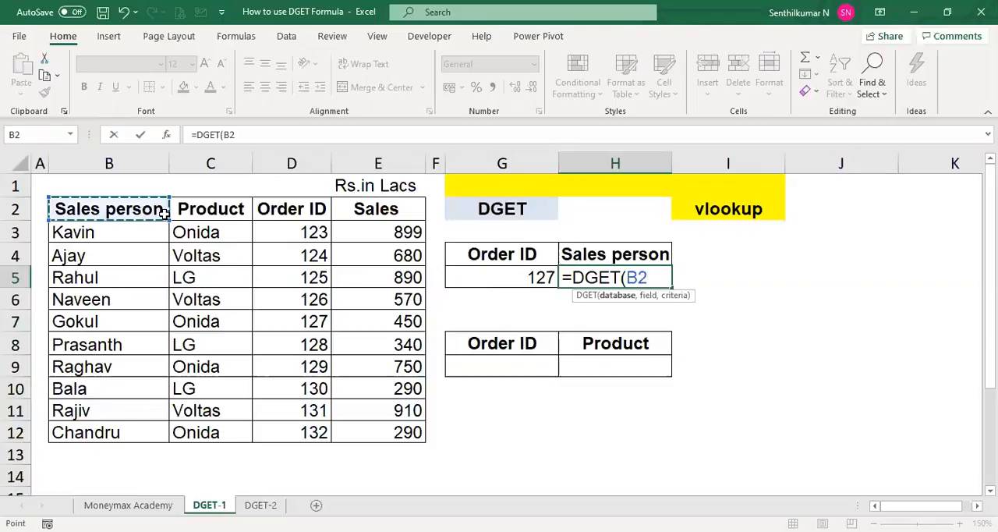
pyautogui.moveTo(164, 213); pyautogui.dragTo(395, 425)
pyautogui.write(',')
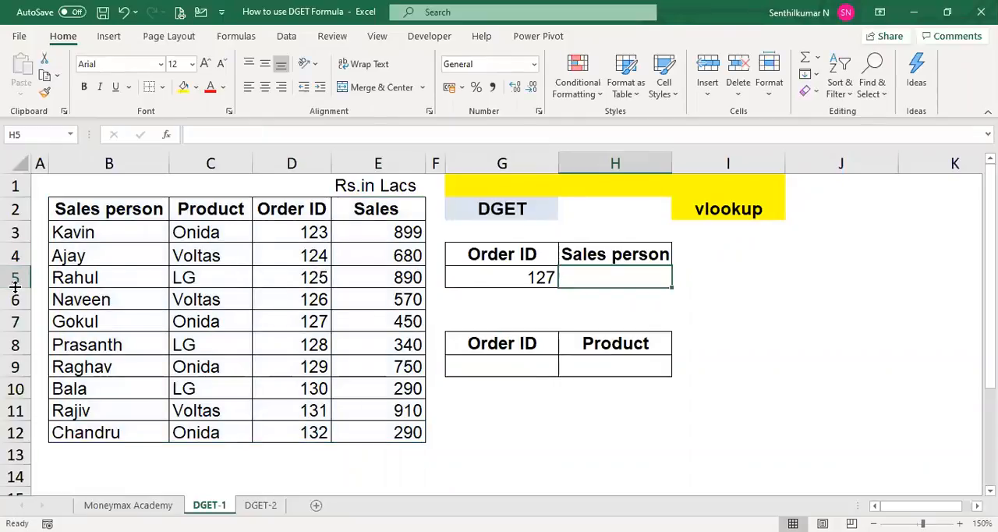
pyautogui.moveTo(14, 287); pyautogui.dragTo(14, 344)
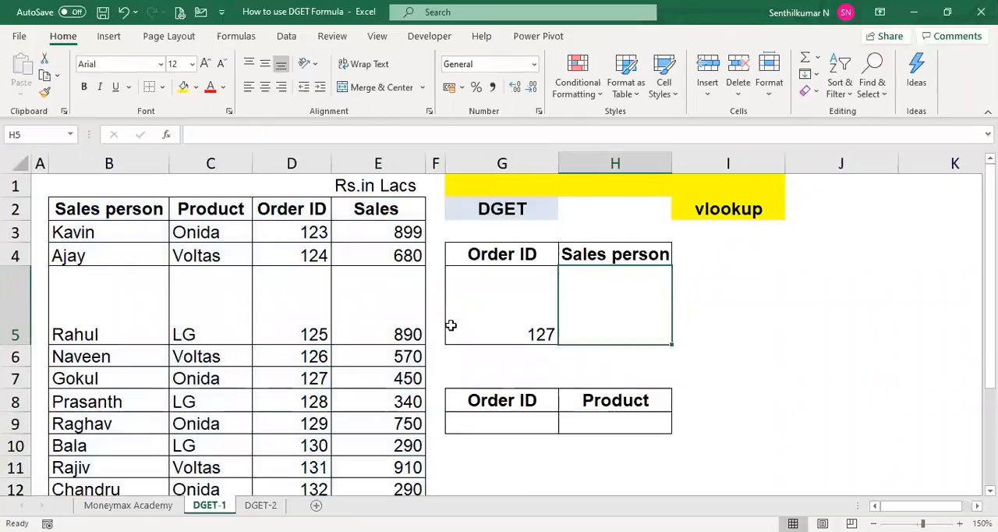
pyautogui.hotkey('ctrl', 'z')
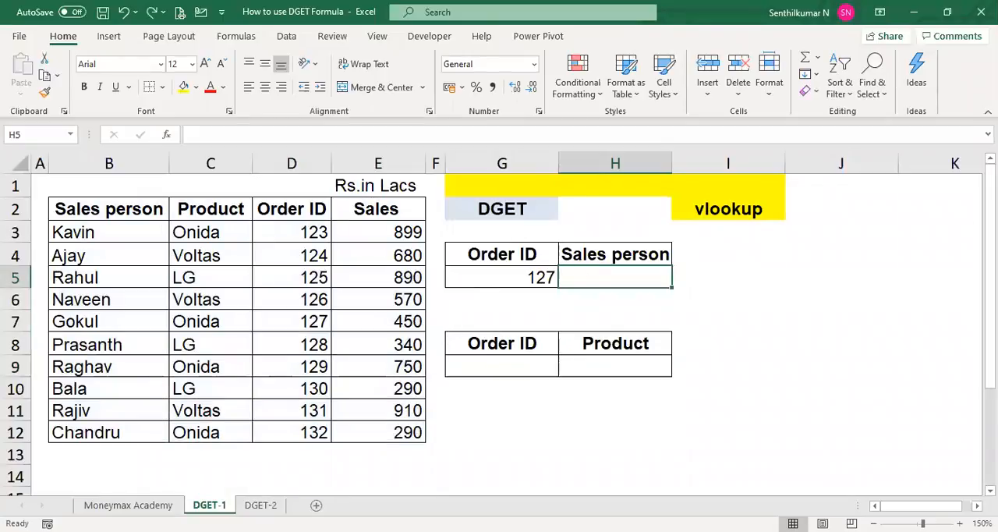
# - Enter =DGET(B2:E12,1,G4:G5) in cell H6 to look up the sales person for the order ID
pyautogui.click(531, 277)
pyautogui.press('Right')
pyautogui.press('Down')
pyautogui.write('=')
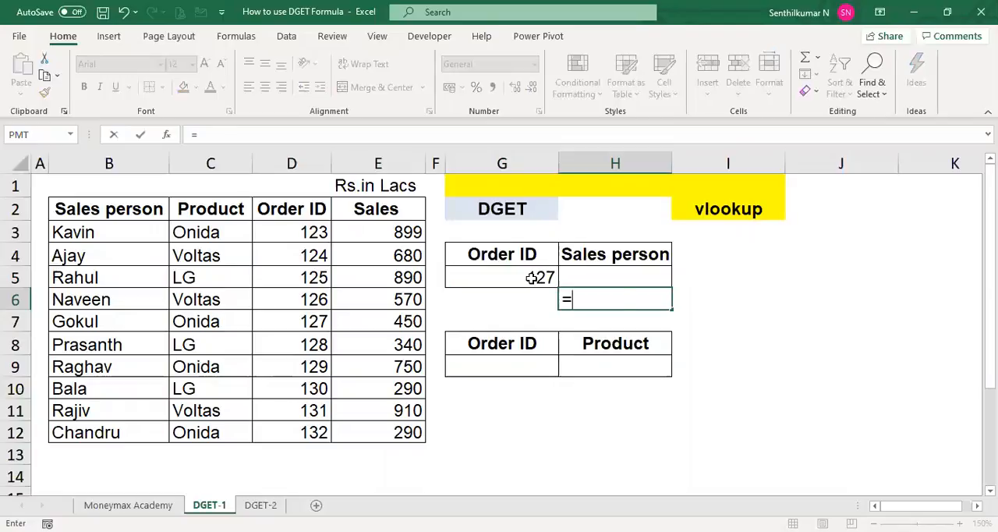
pyautogui.write('DGET(')
pyautogui.click(145, 209)
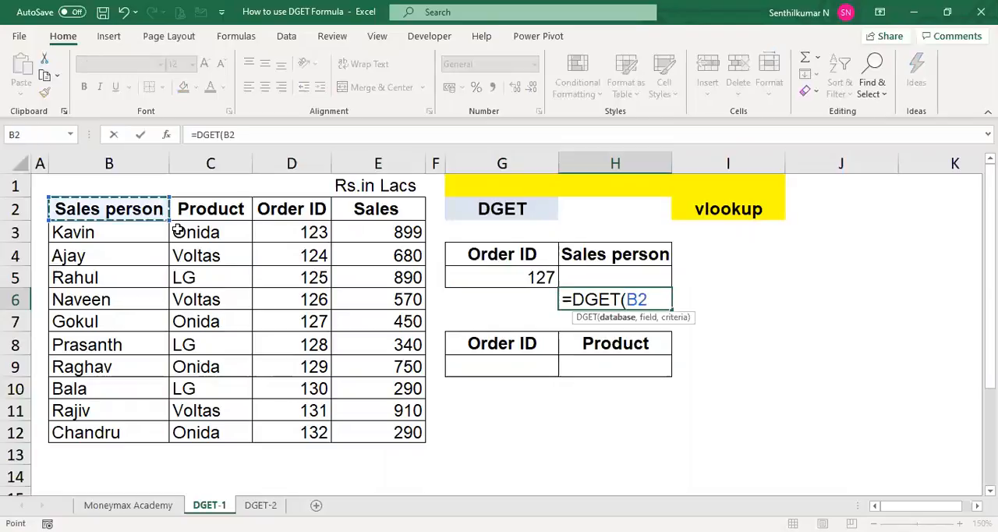
pyautogui.moveTo(179, 232); pyautogui.dragTo(390, 433)
pyautogui.write(',')
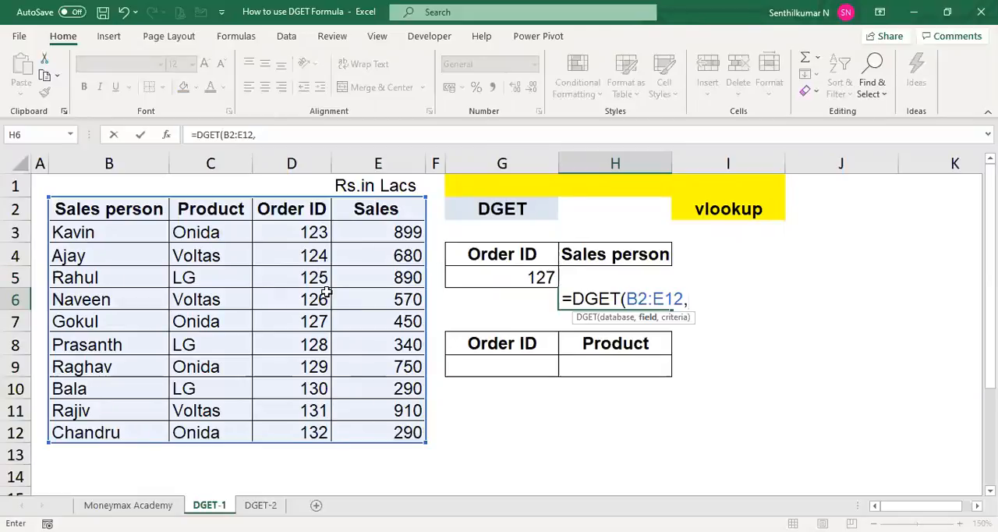
pyautogui.write('1,')
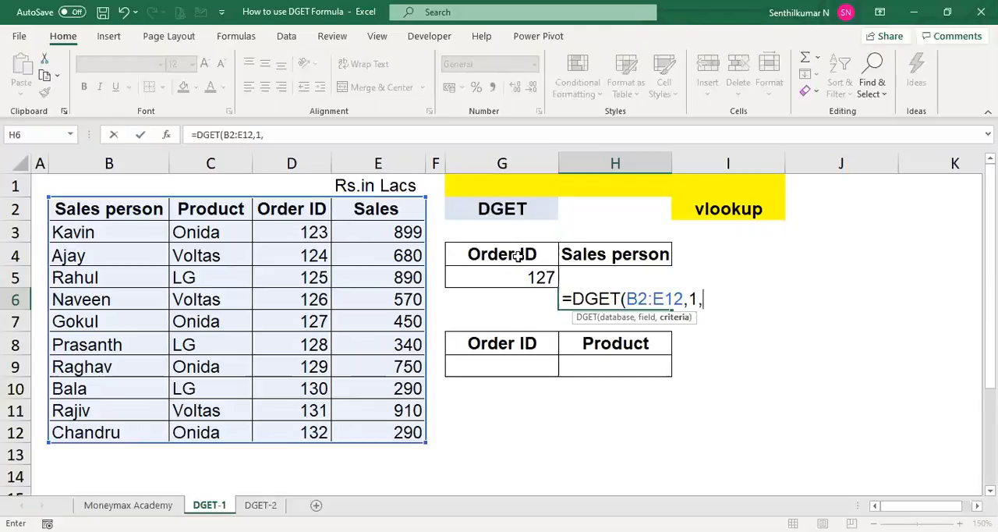
pyautogui.moveTo(518, 256); pyautogui.dragTo(521, 278)
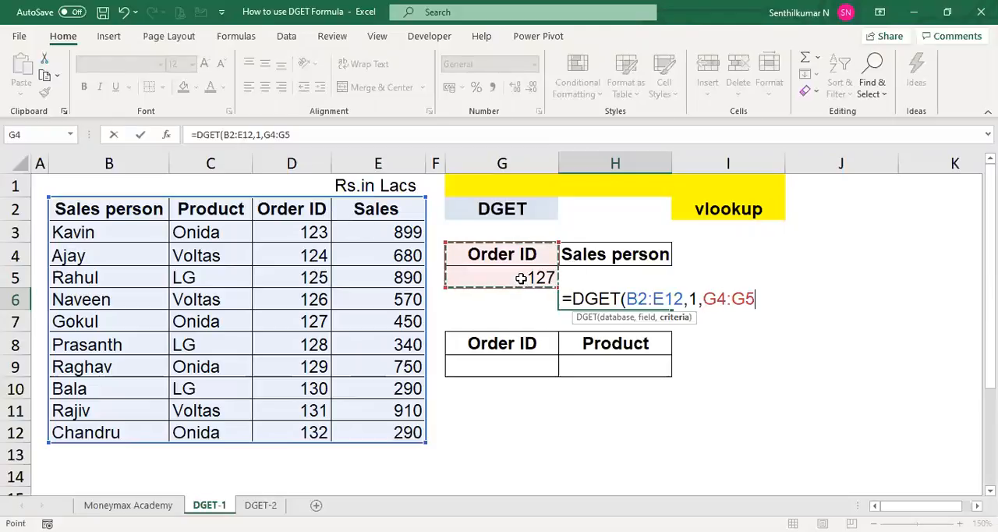
pyautogui.write(')')
pyautogui.hotkey('ctrl', 'Return')
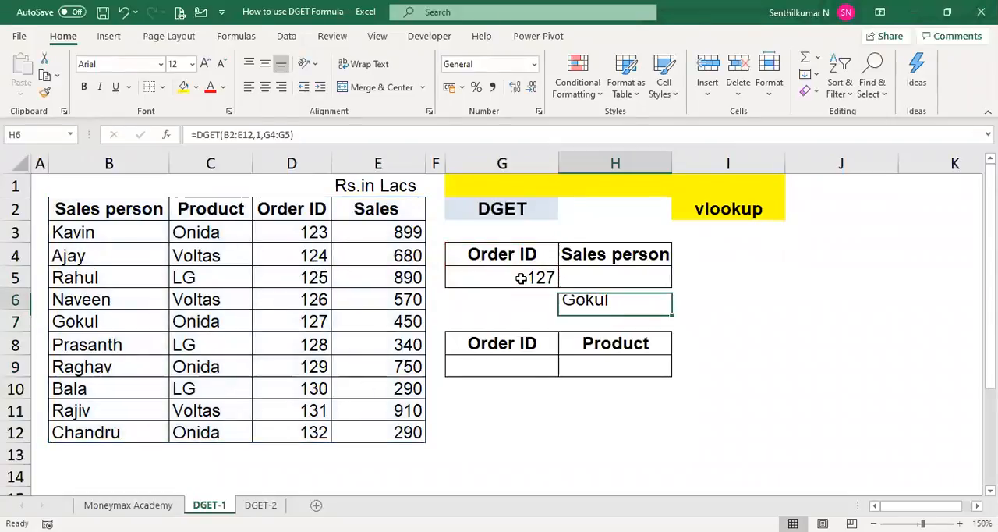
# - Show the text of the sales person DGET formula by entering =FORMULATEXT(H6) in cell I6
pyautogui.press('Right')
pyautogui.write('=')
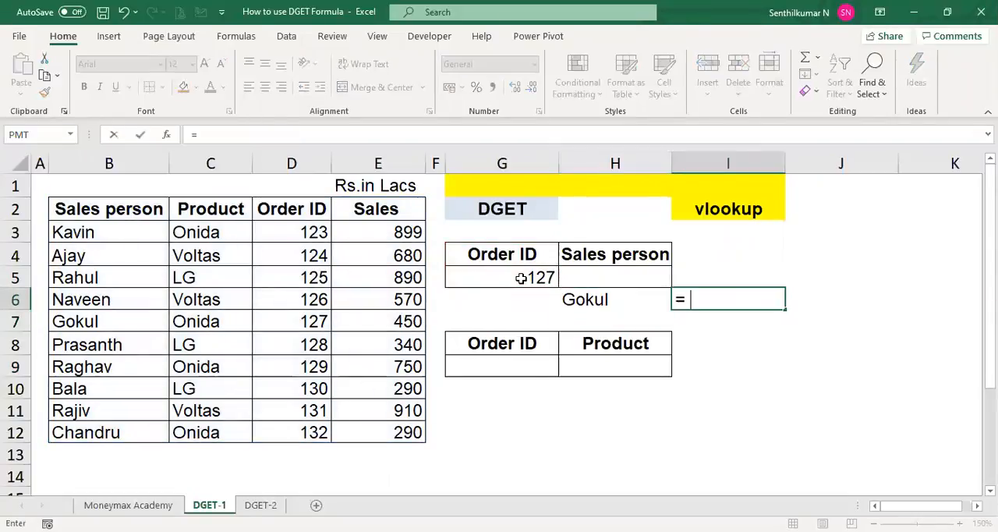
pyautogui.write('FORMULATEXT(H6)')
pyautogui.hotkey('ctrl', 'Return')
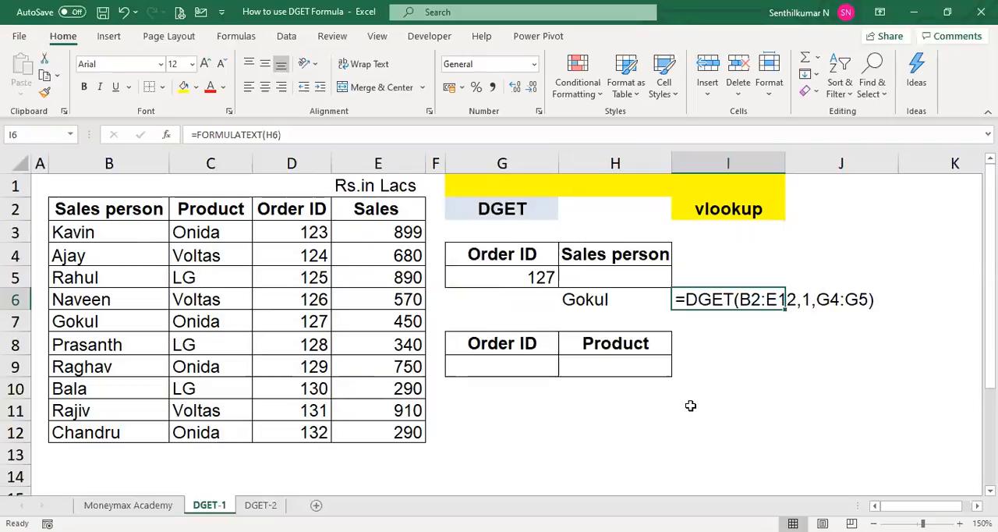
pyautogui.press('Left')
pyautogui.press('Left')
pyautogui.press('Right')
pyautogui.press('Right')
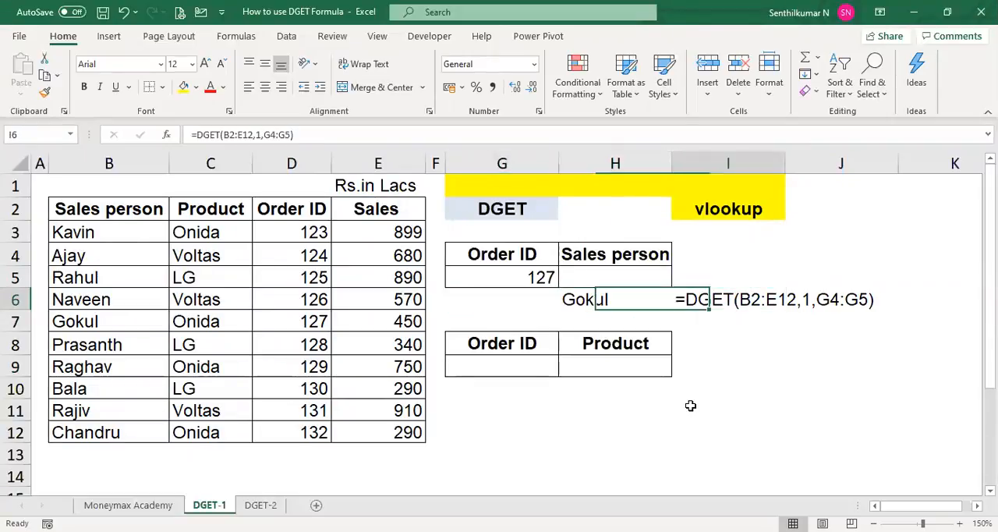
pyautogui.press('Left')
pyautogui.press('Up')
# - Enter 132 as the Order ID in cell G9 of the Product lookup block
pyautogui.press('Down')
pyautogui.press('Down')
pyautogui.press('Down')
pyautogui.press('Down')
pyautogui.press('Down')
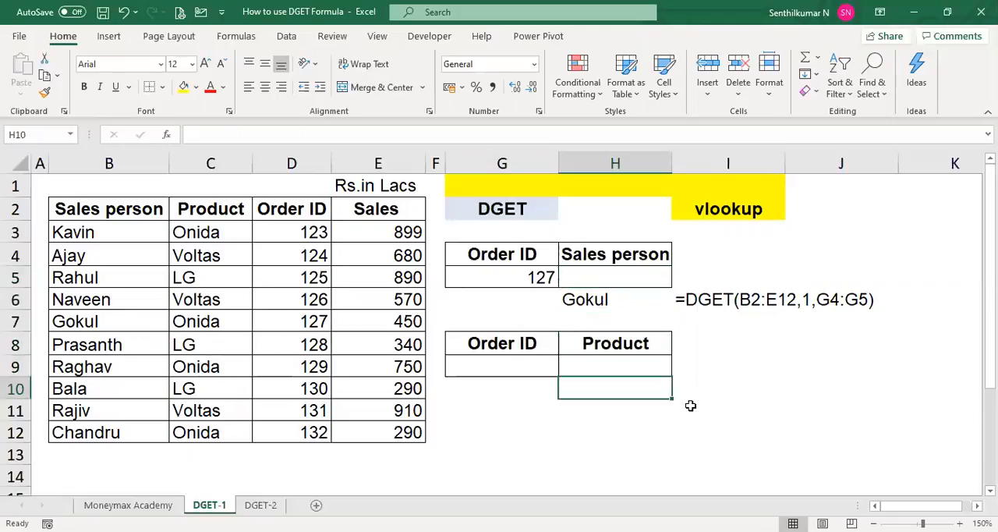
pyautogui.press('Left')
pyautogui.press('Up')
pyautogui.write('1')
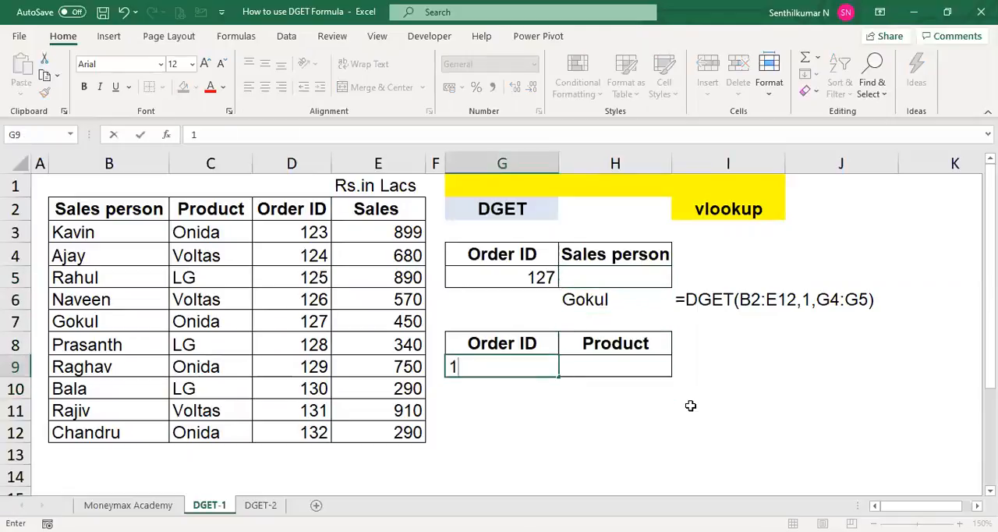
pyautogui.write('32')
pyautogui.press('Tab')
# - Enter =DGET(B2:E12,2,G8:G9) in cell H11 to look up the product for the order ID
pyautogui.press('Down')
pyautogui.press('Down')
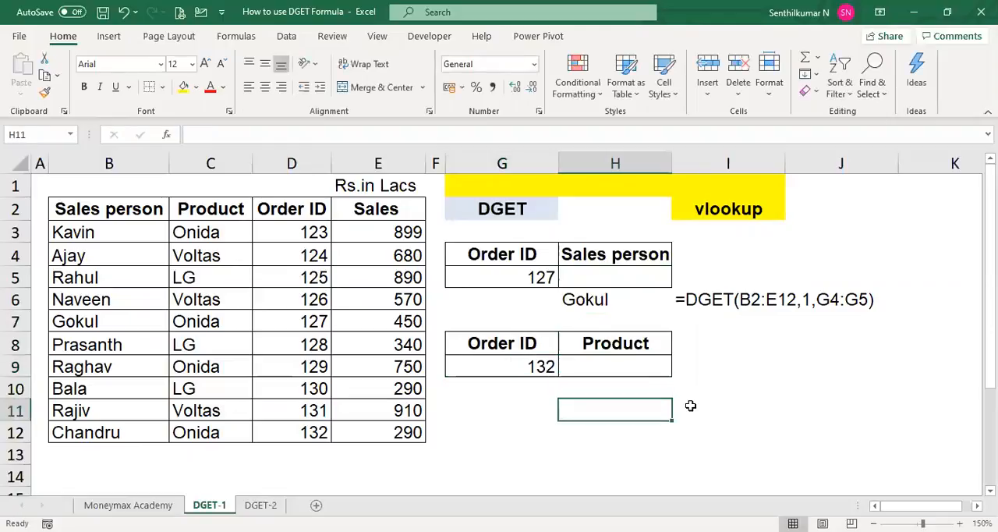
pyautogui.write('=')
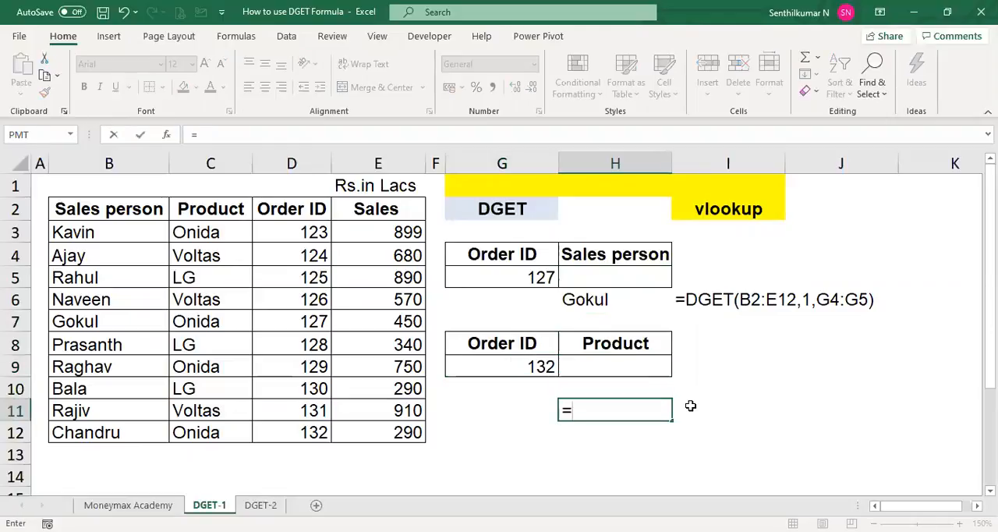
pyautogui.write('DGET(')
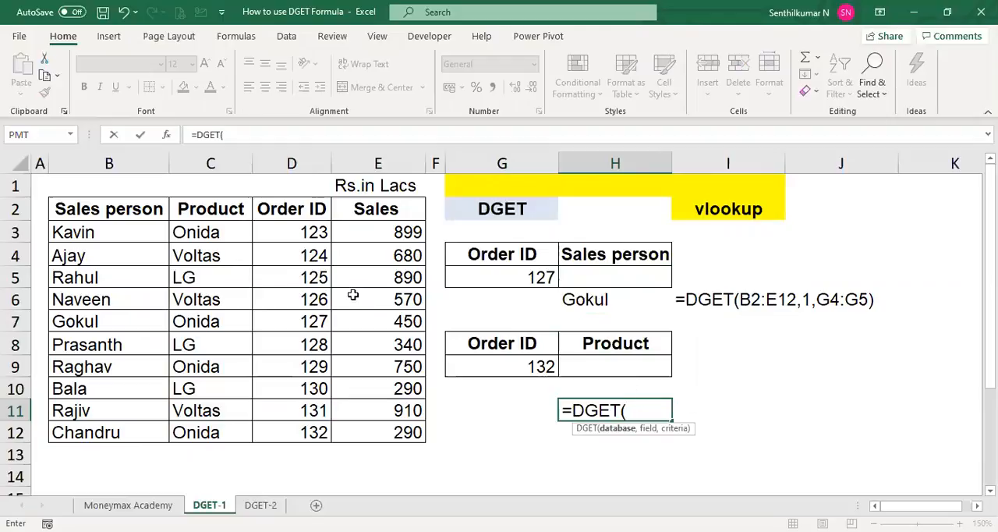
pyautogui.click(145, 211)
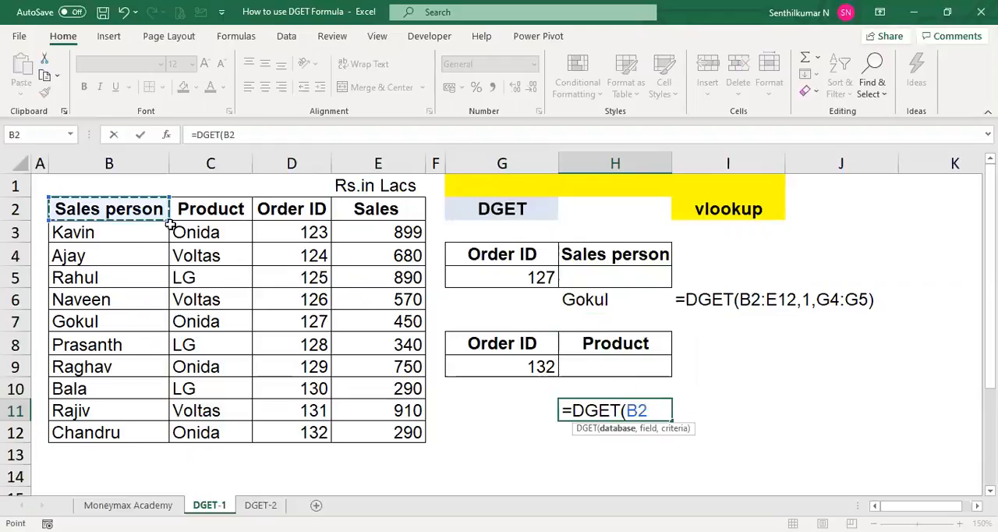
pyautogui.moveTo(170, 225); pyautogui.dragTo(364, 427)
pyautogui.write(',')
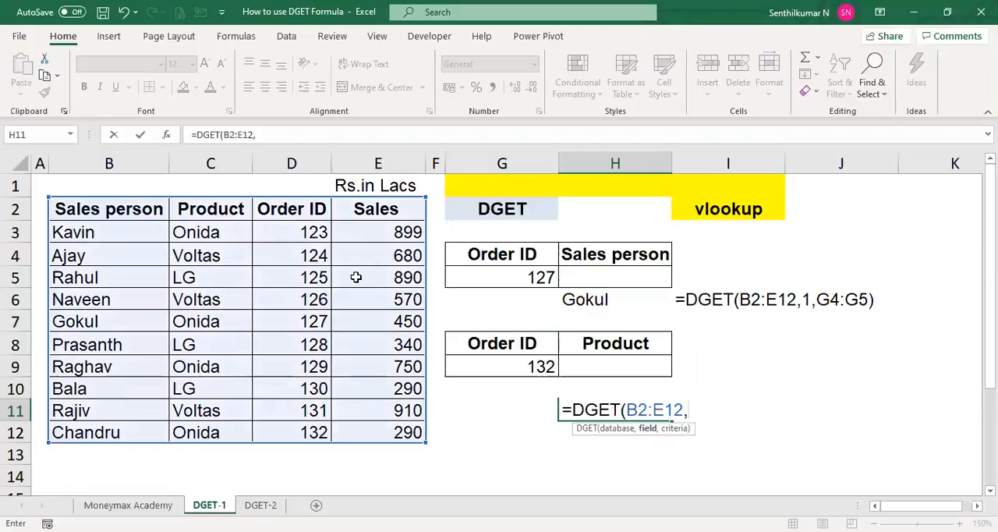
pyautogui.write('2,')
pyautogui.moveTo(488, 347); pyautogui.dragTo(488, 362)
pyautogui.write(')')
pyautogui.press('Return')
# - Show the text of the product DGET formula by entering =FORMULATEXT(H11) in cell I11
pyautogui.press('Up')
pyautogui.press('Right')
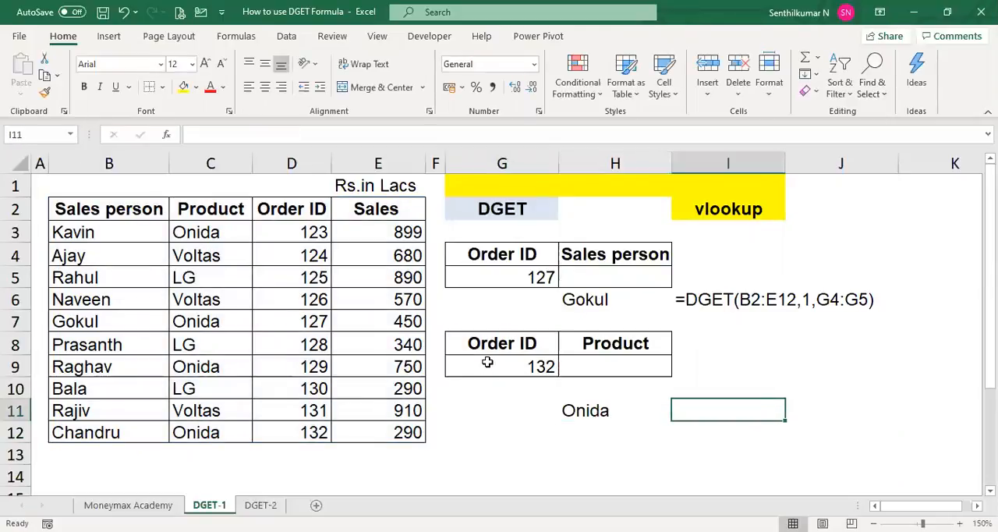
pyautogui.write('=')
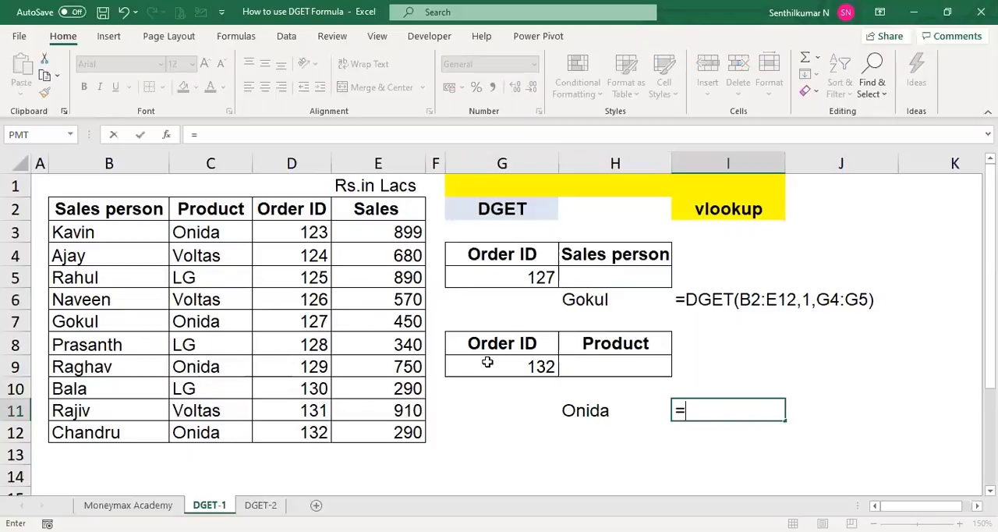
pyautogui.write('FORMULATEXT(H11)')
pyautogui.hotkey('ctrl', 'Return')
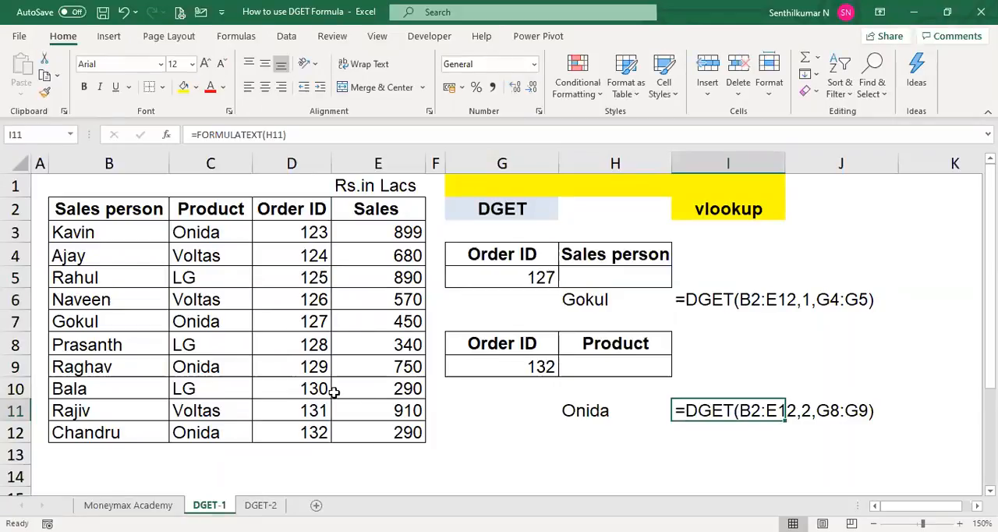
# - Check the product listed for order 132 in the source table against the DGET result and its formula text
pyautogui.click(318, 427)
pyautogui.press('Left')
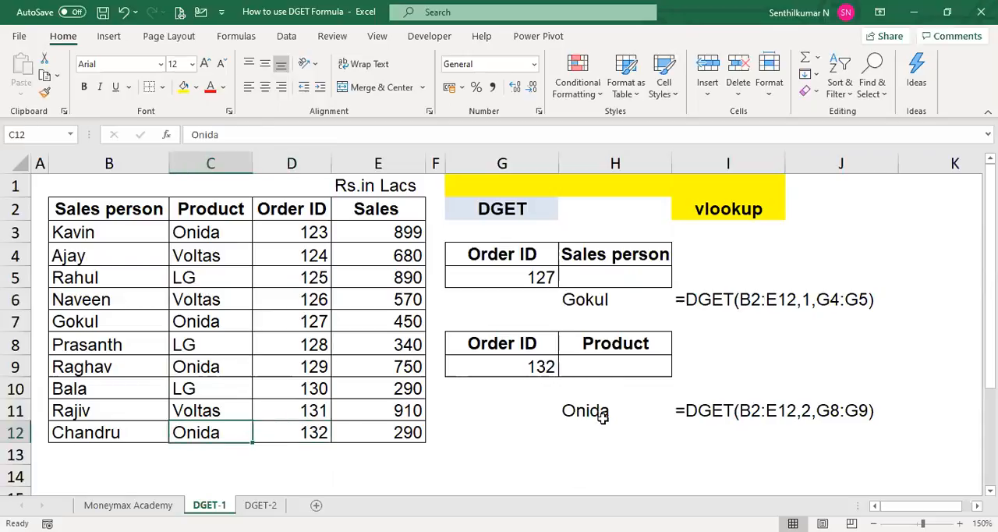
pyautogui.click(707, 404)
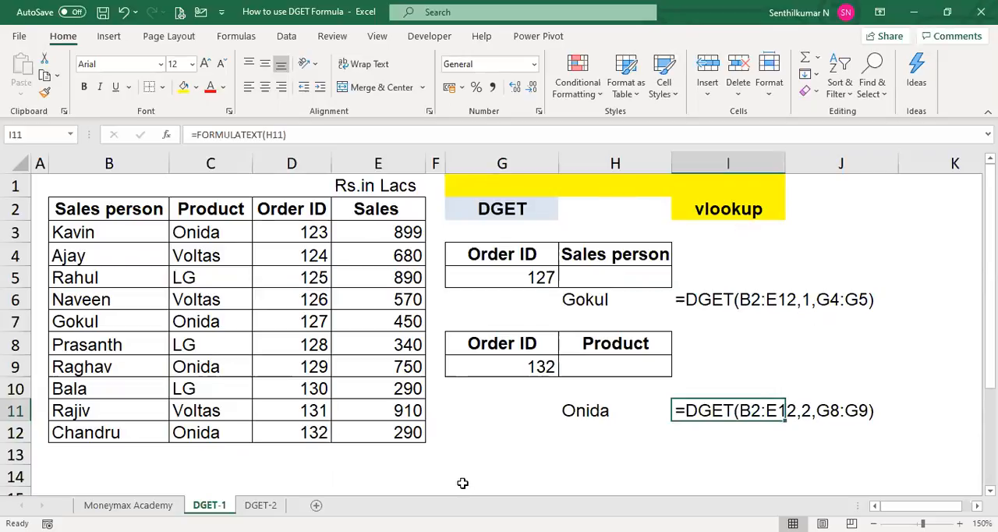
pyautogui.click(470, 446)
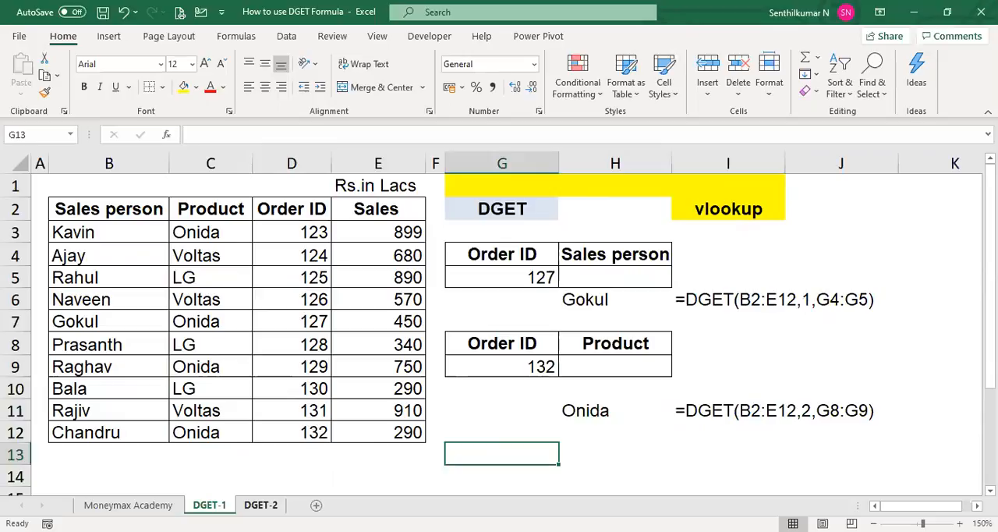
# - Switch to the DGET-2 sheet and enter 125 as the Order ID in cell G5 of the first lookup block
pyautogui.click(263, 505)
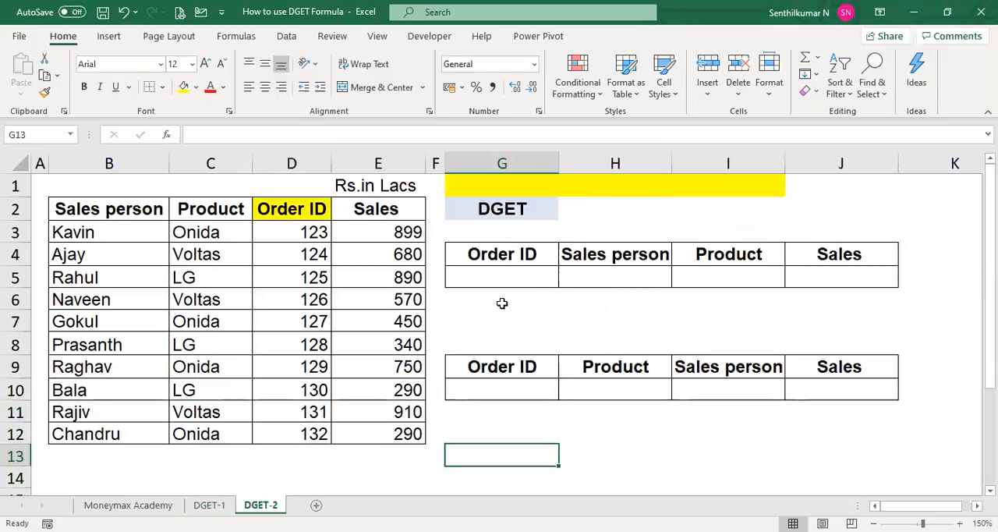
pyautogui.click(518, 274)
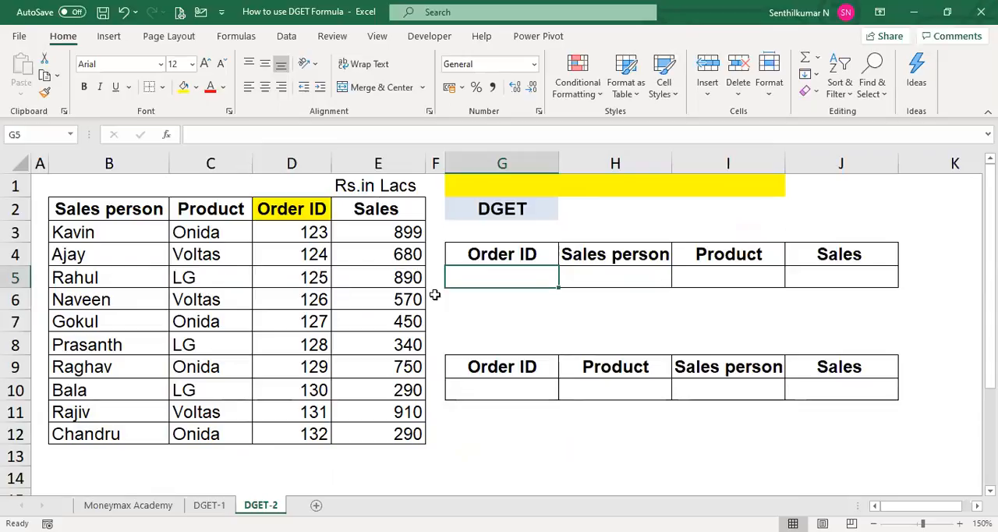
pyautogui.write('125')
pyautogui.press('Tab')
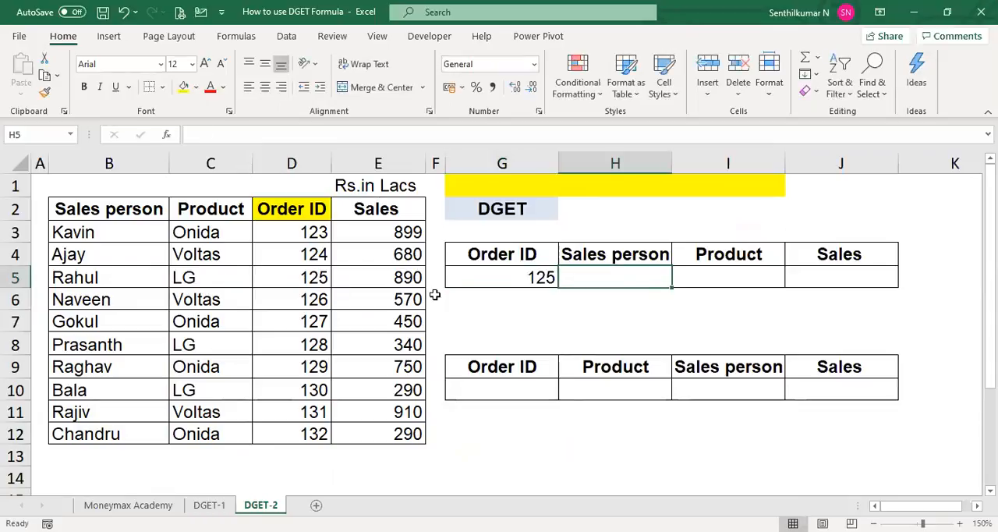
# - Enter =DGET(B2:E12,H4,G4:G5) in cell H6, using the Sales person header cell as the field
pyautogui.press('Down')
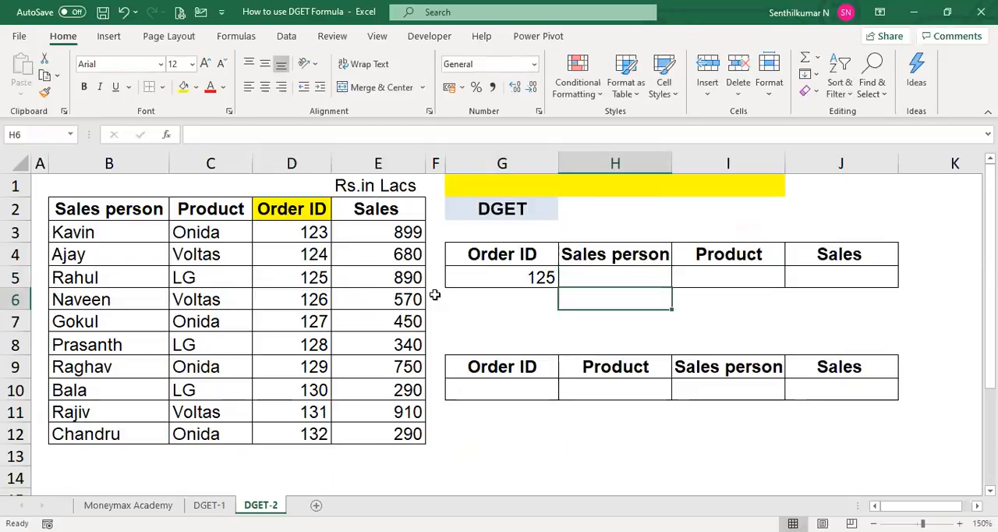
pyautogui.write('=')
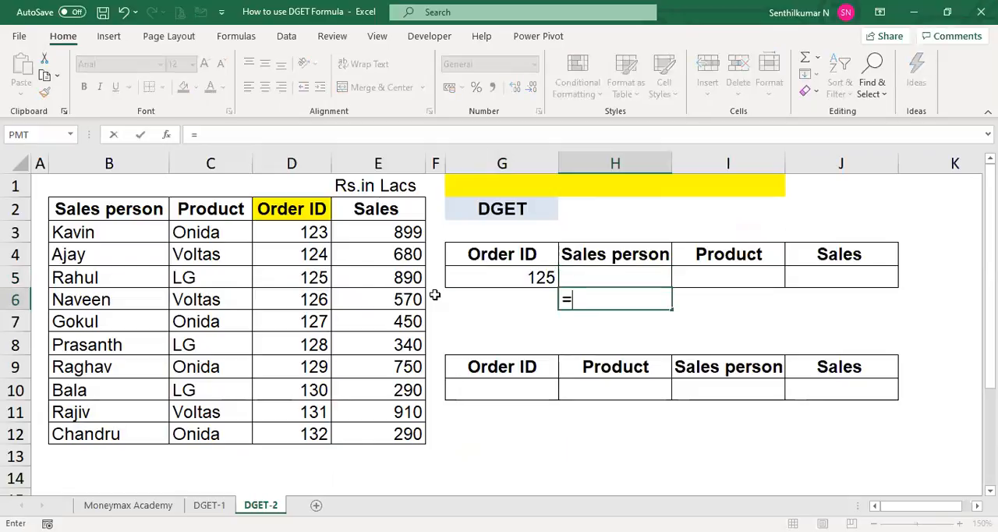
pyautogui.write('DGET(')
pyautogui.click(107, 206)
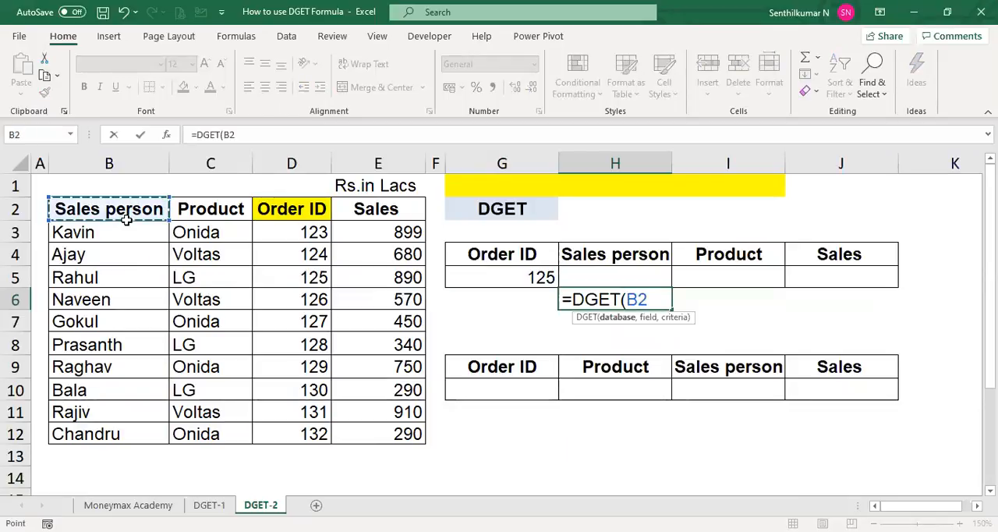
pyautogui.moveTo(125, 220); pyautogui.dragTo(372, 429)
pyautogui.write(',')
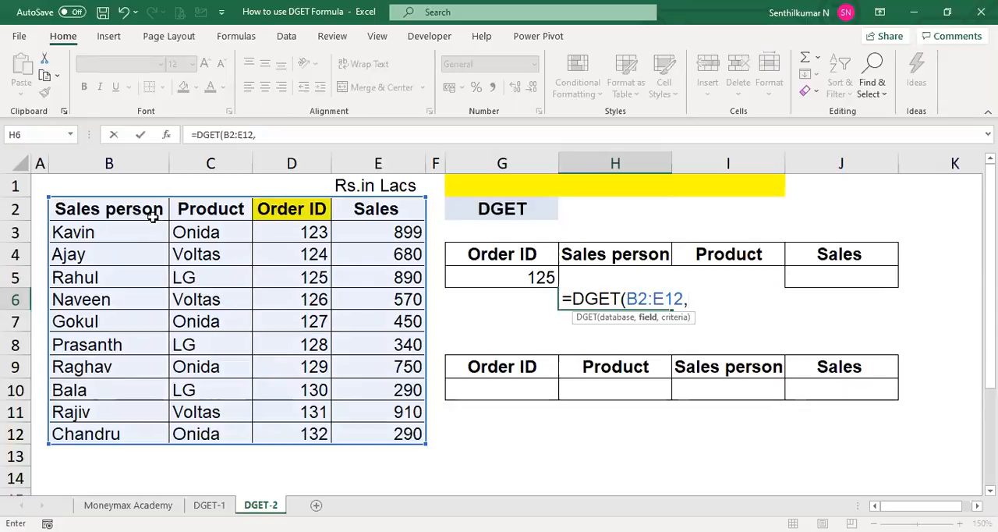
pyautogui.click(627, 261)
pyautogui.write(',')
pyautogui.click(524, 264)
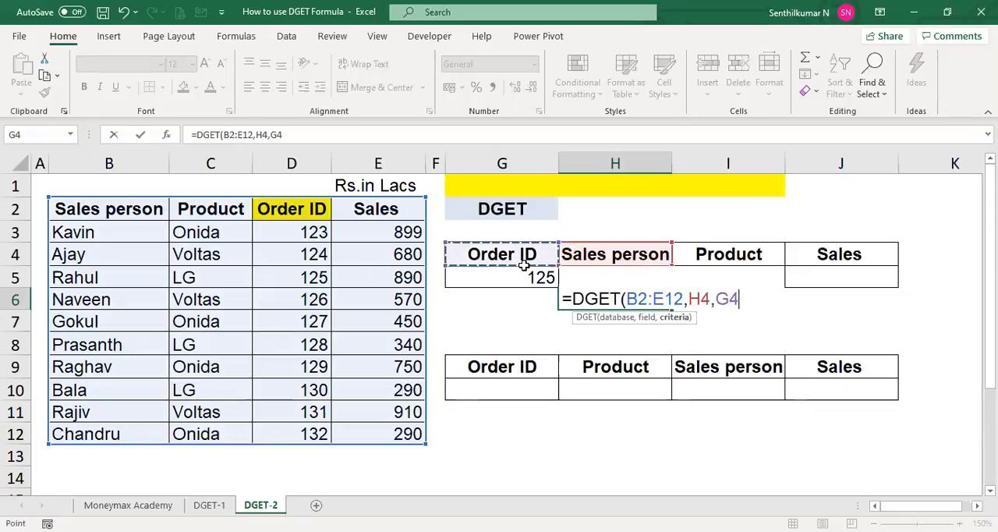
pyautogui.moveTo(524, 263); pyautogui.dragTo(529, 275)
pyautogui.write(')')
pyautogui.press('Return')
# - Compare order 125's row in the source table with the sales person returned in H6
pyautogui.press('Up')
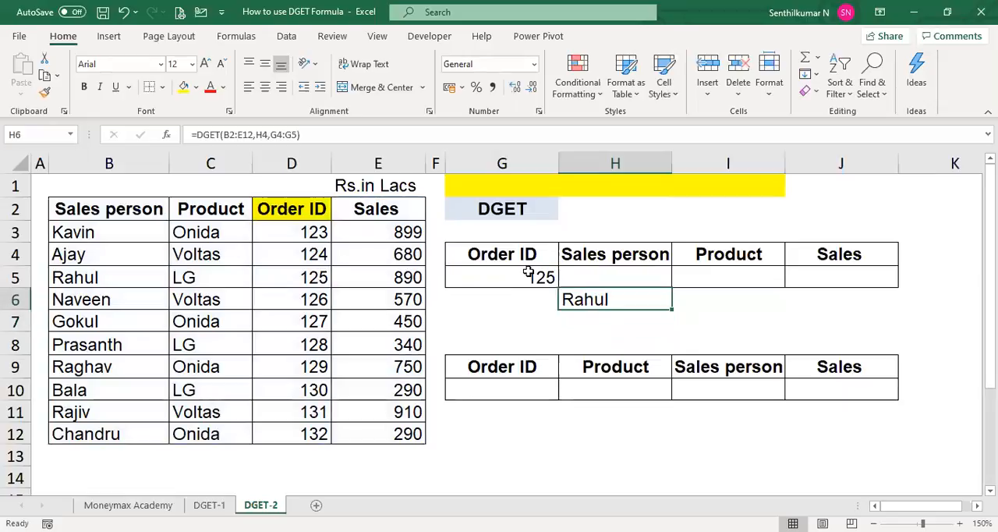
pyautogui.click(316, 279)
pyautogui.press('Left')
pyautogui.press('Left')
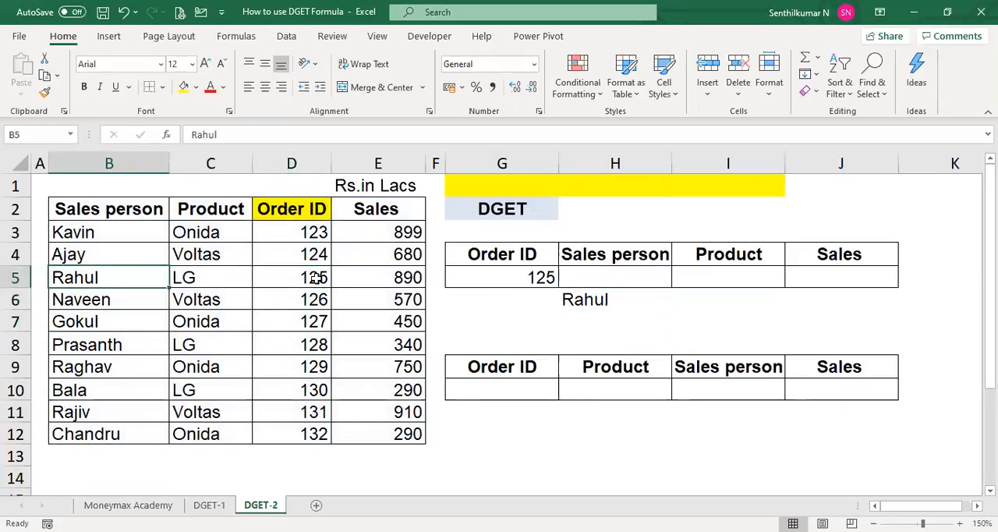
pyautogui.press('Right')
pyautogui.press('Right')
pyautogui.press('Right')
pyautogui.press('Right')
pyautogui.press('Right')
pyautogui.press('Right')
pyautogui.press('Right')
pyautogui.press('Up')
pyautogui.press('F2')
pyautogui.press('Escape')
pyautogui.press('Right')
pyautogui.press('F2')
pyautogui.press('Return')
pyautogui.press('Down')
pyautogui.press('Left')
pyautogui.press('Left')
# - Make the database and criteria ranges absolute in H6, so the formula is =DGET($B$2:$E$12,H4,$G$4:$G$5)
pyautogui.press('F2')
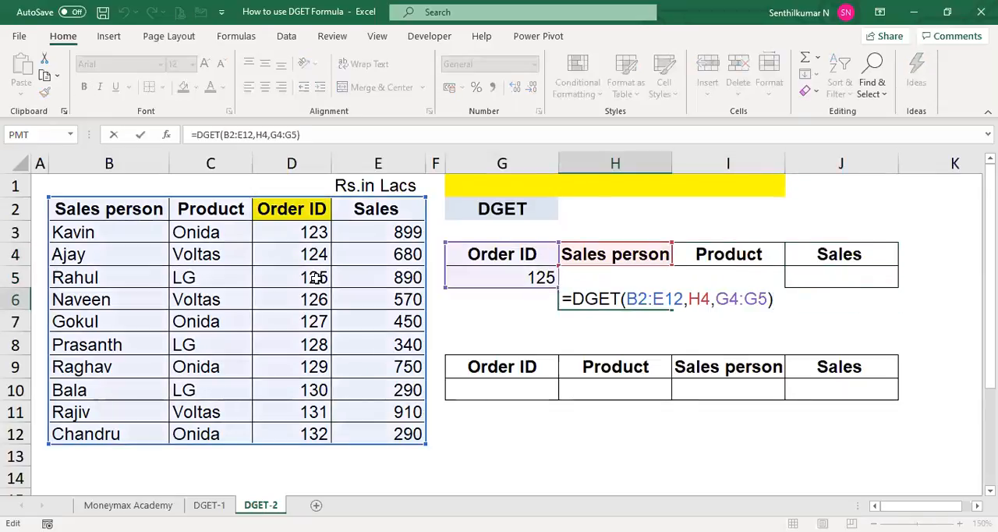
pyautogui.press('Left')
pyautogui.hotkey('shift', 'Left')
pyautogui.hotkey('shift', 'Left')
pyautogui.hotkey('shift', 'Left')
pyautogui.hotkey('shift', 'Left')
pyautogui.hotkey('shift', 'Left')
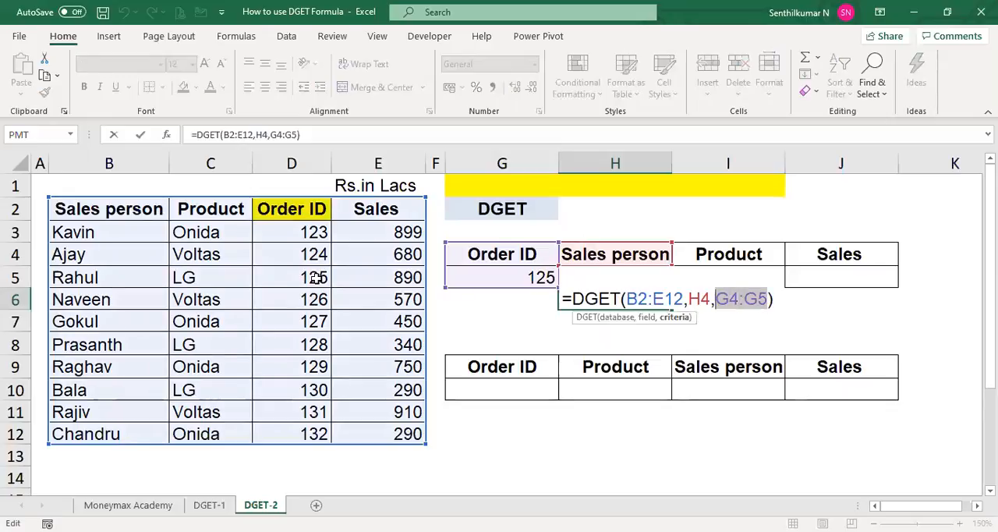
pyautogui.press('F4')
pyautogui.press('Left')
pyautogui.press('Left')
pyautogui.press('Left')
pyautogui.press('Left')
pyautogui.press('Left')
pyautogui.hotkey('shift', 'Left')
pyautogui.hotkey('shift', 'Left')
pyautogui.hotkey('shift', 'Left')
pyautogui.hotkey('shift', 'Left')
pyautogui.hotkey('shift', 'Left')
pyautogui.hotkey('shift', 'Left')
pyautogui.press('F4')
pyautogui.hotkey('ctrl', 'Return')
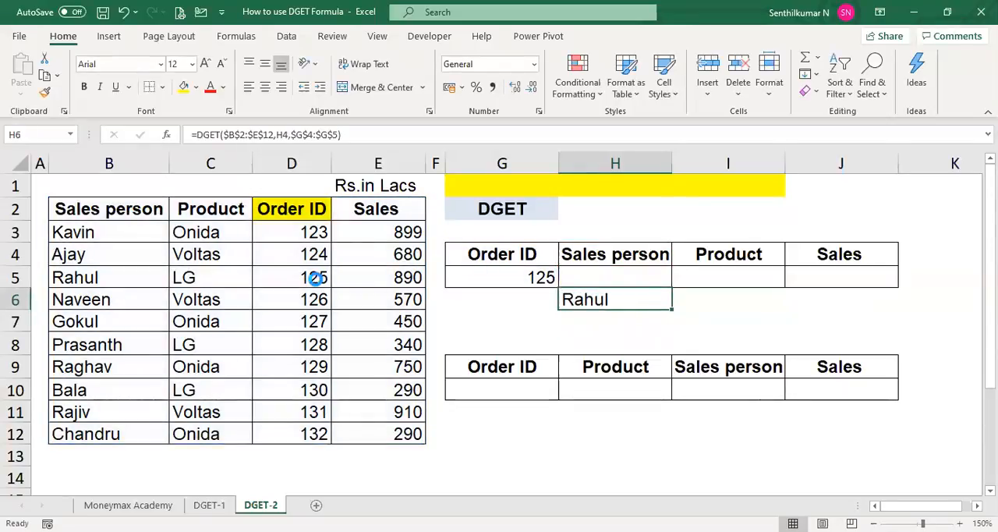
# - Copy the DGET formula from H6 into I6:J6 for the Product and Sales columns
pyautogui.hotkey('ctrl', 'c')
pyautogui.hotkey('shift', 'Right')
pyautogui.hotkey('shift', 'Right')
pyautogui.press('Return')
pyautogui.press('Down')
pyautogui.press('Up')
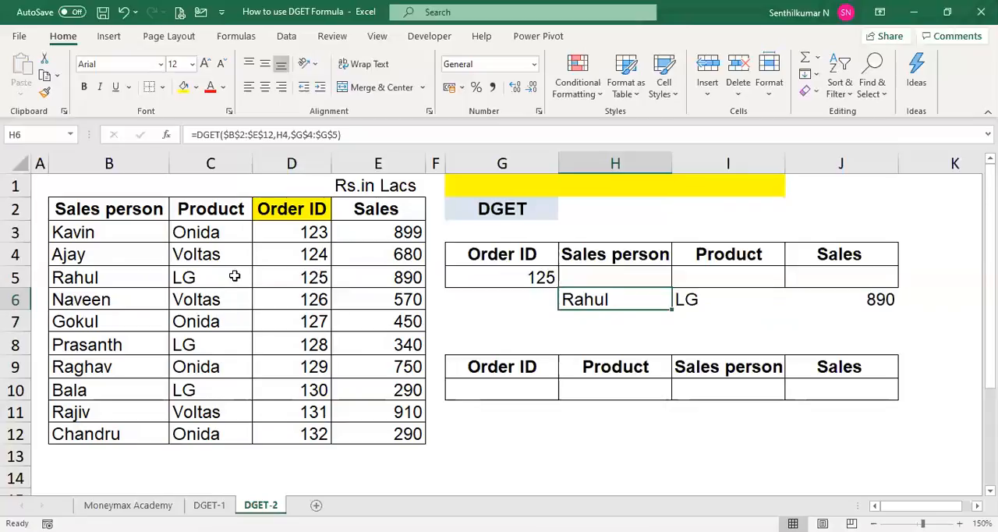
# - Check the source table record B5:E5 against the returned sales person, product and sales values
pyautogui.click(138, 281)
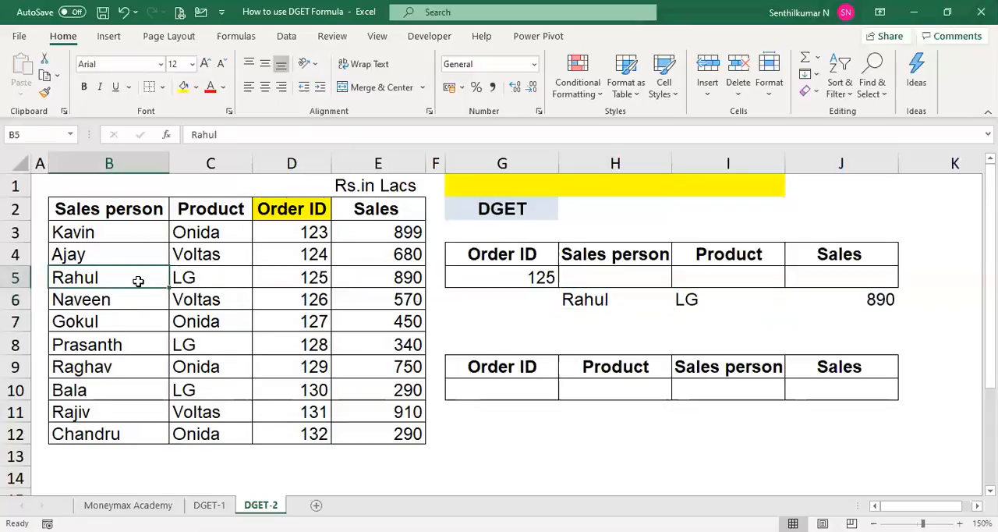
pyautogui.hotkey('shift', 'Right')
pyautogui.hotkey('shift', 'Right')
pyautogui.hotkey('shift', 'Right')
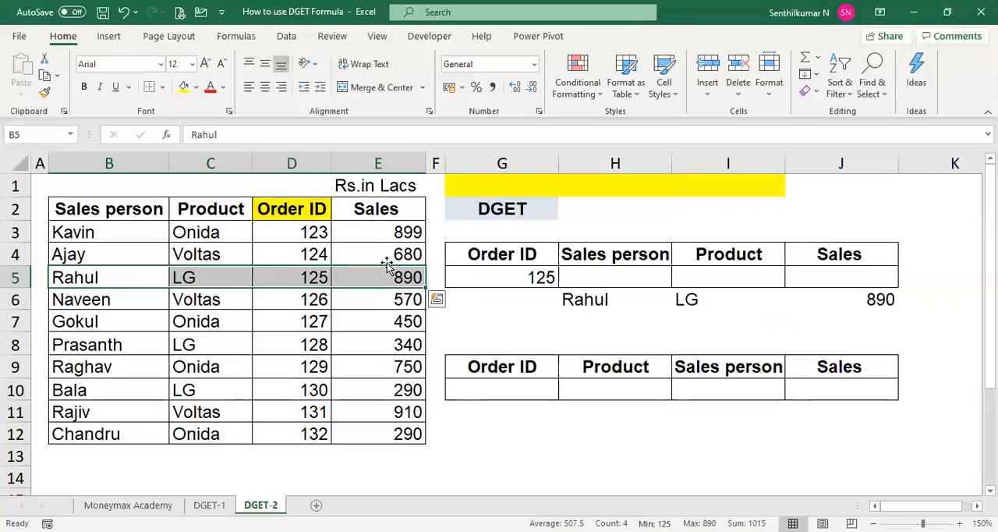
# - Display the DGET formula of H6 as text in H7 with =FORMULATEXT(H6)
pyautogui.click(591, 294)
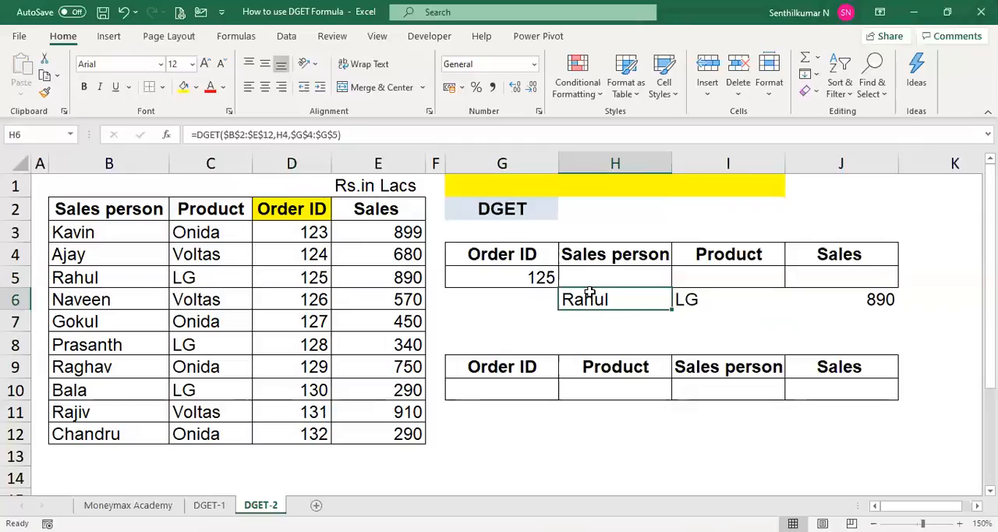
pyautogui.press('Down')
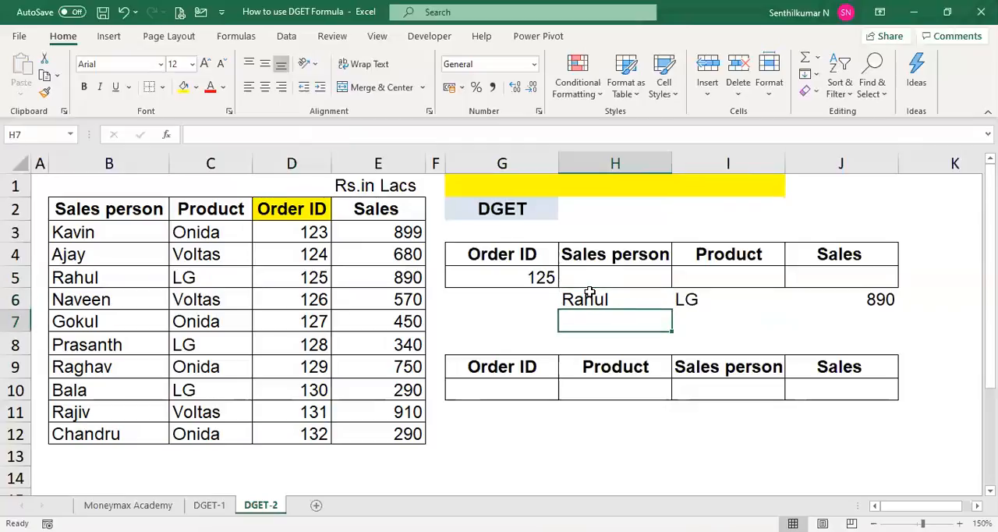
pyautogui.write('=DGET($B$2:$E$12,H4,$G$4:$G$5')
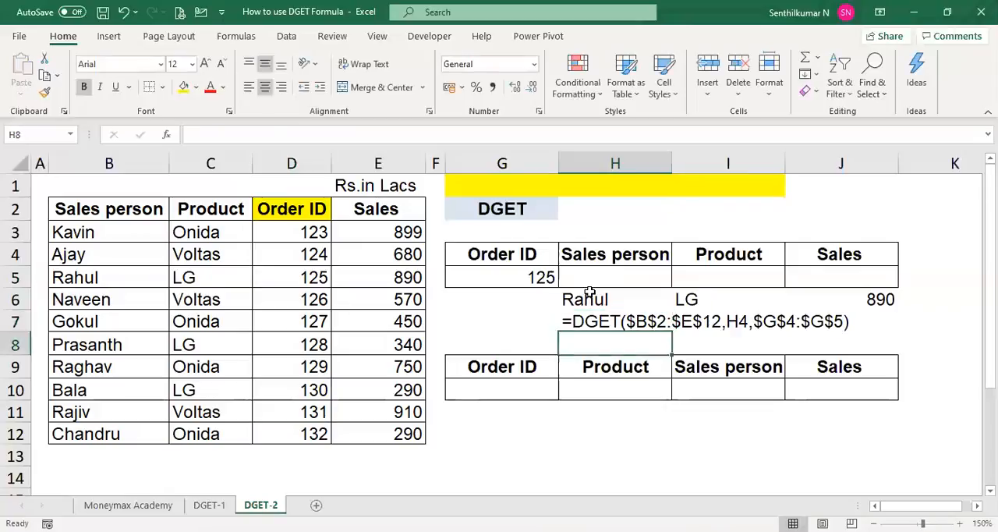
pyautogui.press('Up')
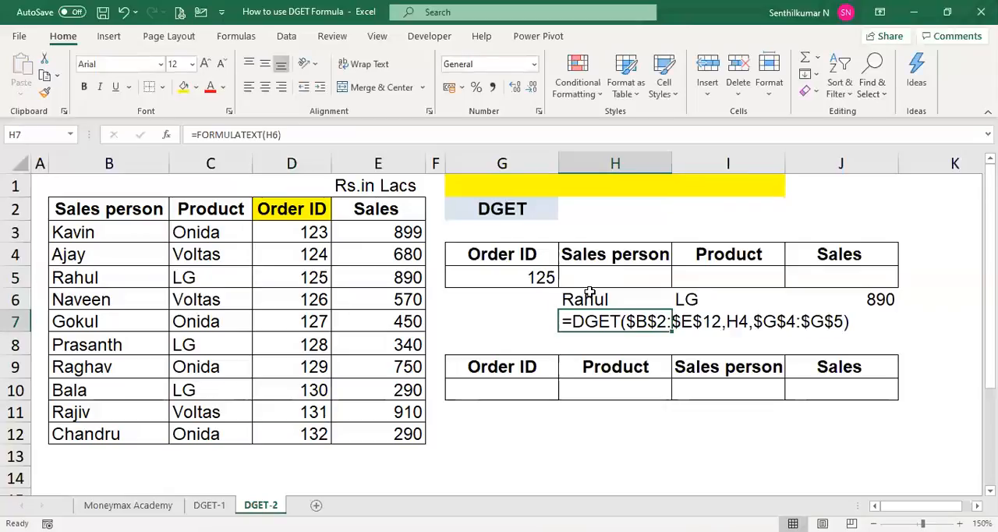
pyautogui.press('Down')
pyautogui.press('Down')
pyautogui.press('Down')
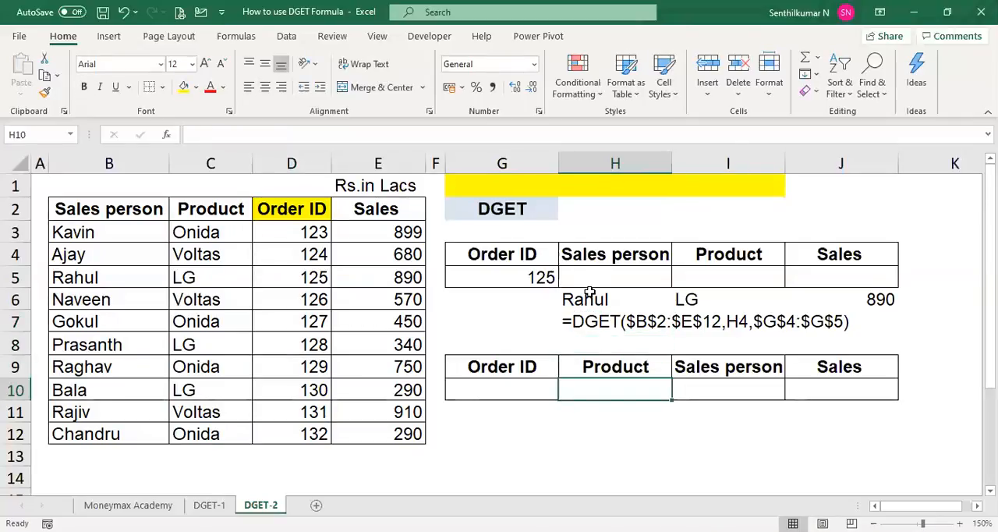
pyautogui.press('Left')
pyautogui.press('Right')
pyautogui.press('Left')
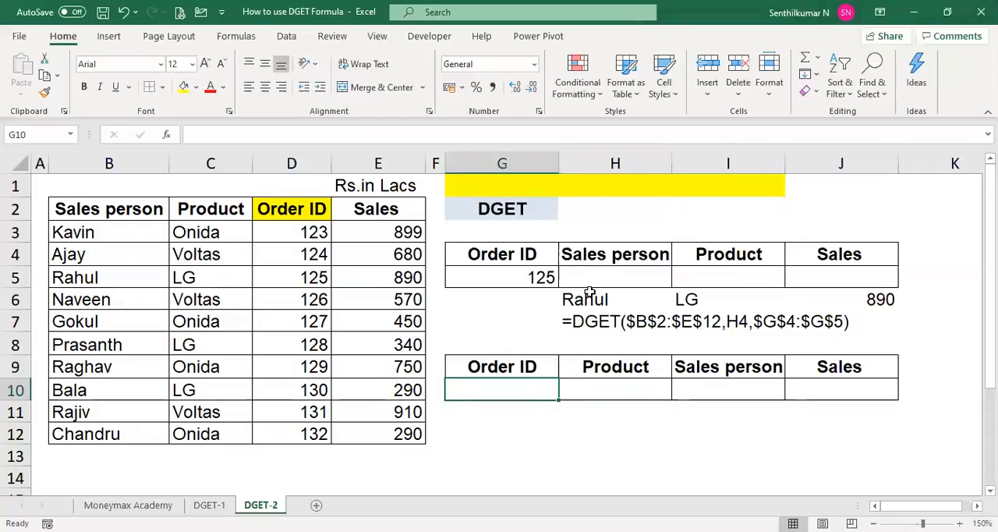
# - Copy order ID 123 from D3 into D5 and D11 so the source table contains duplicate order IDs
pyautogui.click(278, 235)
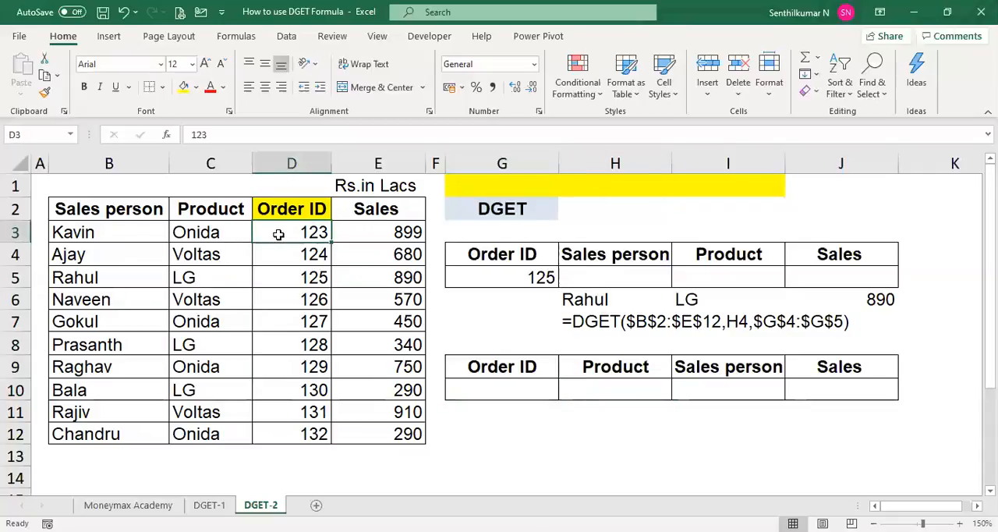
pyautogui.hotkey('ctrl', 'c')
pyautogui.press('Down')
pyautogui.press('Down')
pyautogui.press('Down')
pyautogui.press('Up')
pyautogui.hotkey('ctrl', 'v')
pyautogui.press('Down')
pyautogui.press('Down')
pyautogui.press('Down')
pyautogui.press('Down')
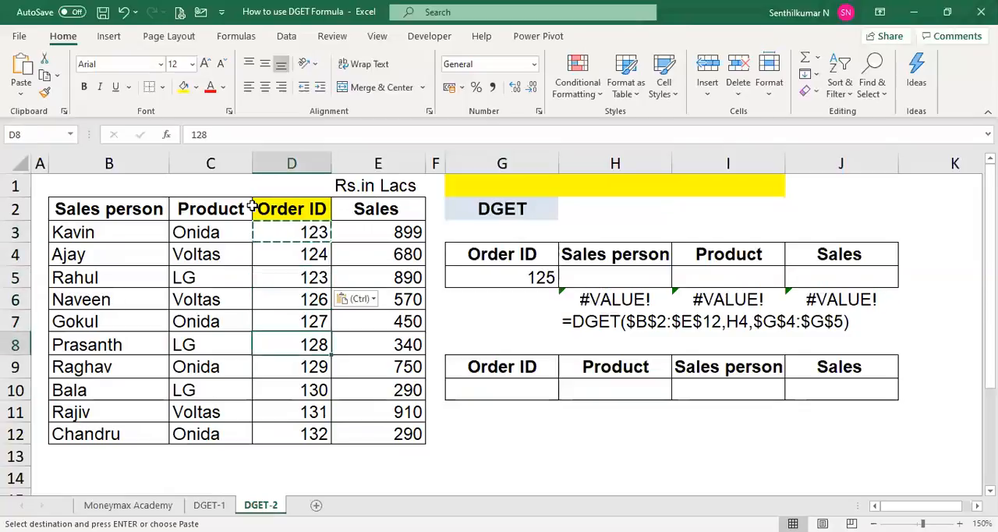
pyautogui.press('Down')
pyautogui.press('Down')
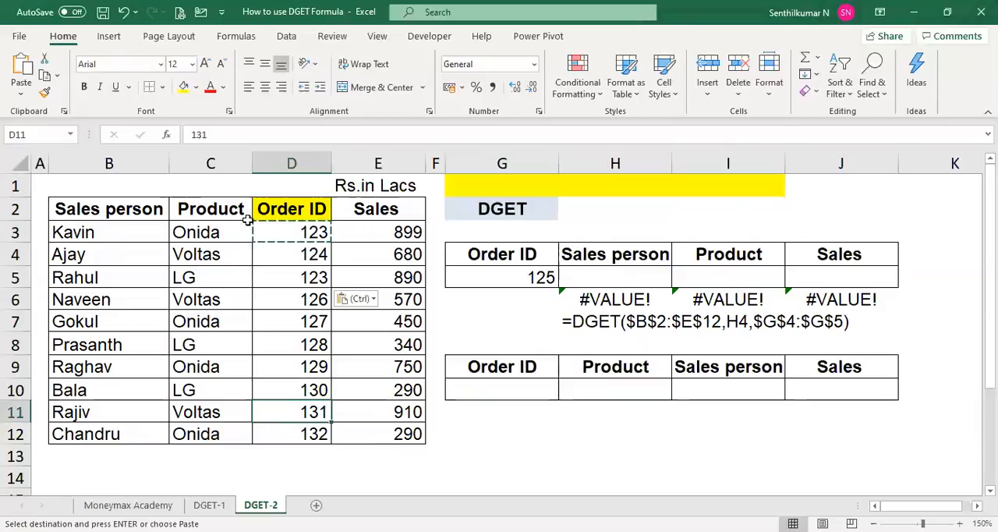
pyautogui.hotkey('ctrl', 'v')
pyautogui.press('Escape')
# - Clear the DGET results and the displayed formula text from H6:J7
pyautogui.press('Right')
pyautogui.press('Right')
pyautogui.press('Right')
pyautogui.press('Up')
pyautogui.press('Up')
pyautogui.press('Up')
pyautogui.press('Up')
pyautogui.press('Up')
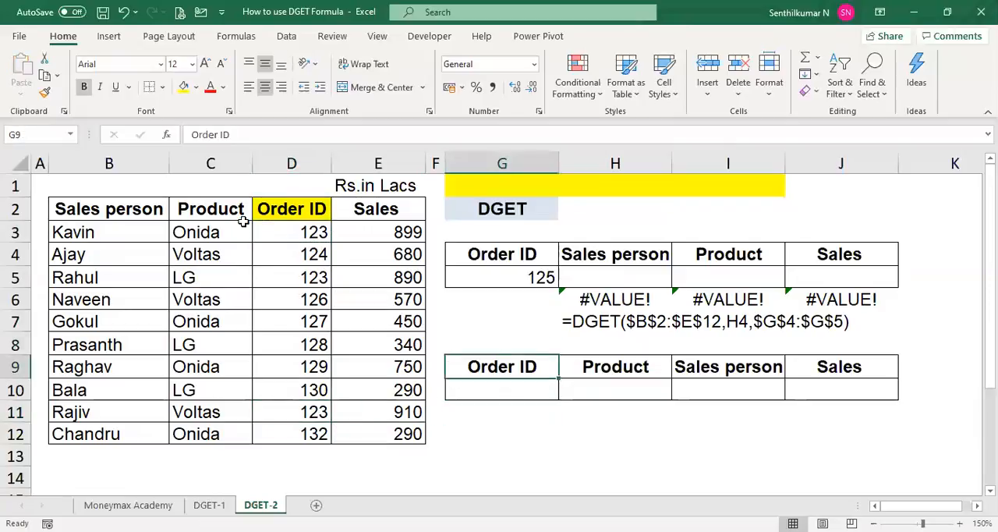
pyautogui.press('Right')
pyautogui.hotkey('shift', 'Down')
pyautogui.hotkey('shift', 'Right')
pyautogui.hotkey('shift', 'Right')
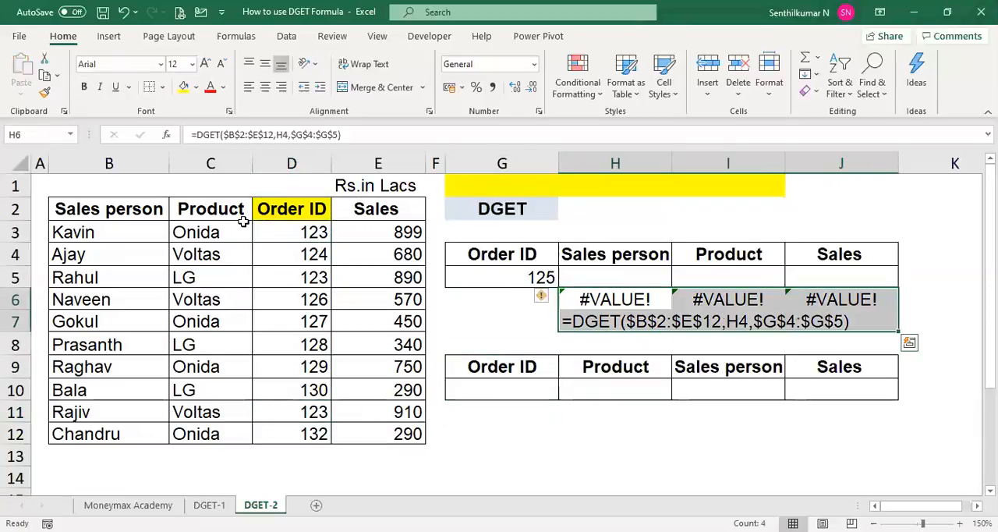
pyautogui.press('Delete')
# - Enter order ID 123 in G10 and product LG in H10 as the lookup criteria of the lower table
pyautogui.press('Down')
pyautogui.press('Down')
pyautogui.press('Down')
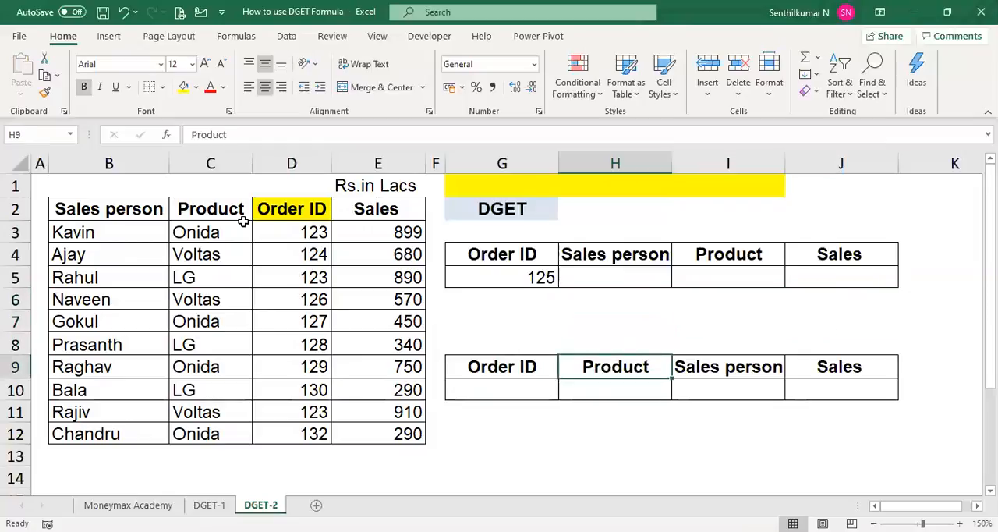
pyautogui.press('Down')
pyautogui.press('Left')
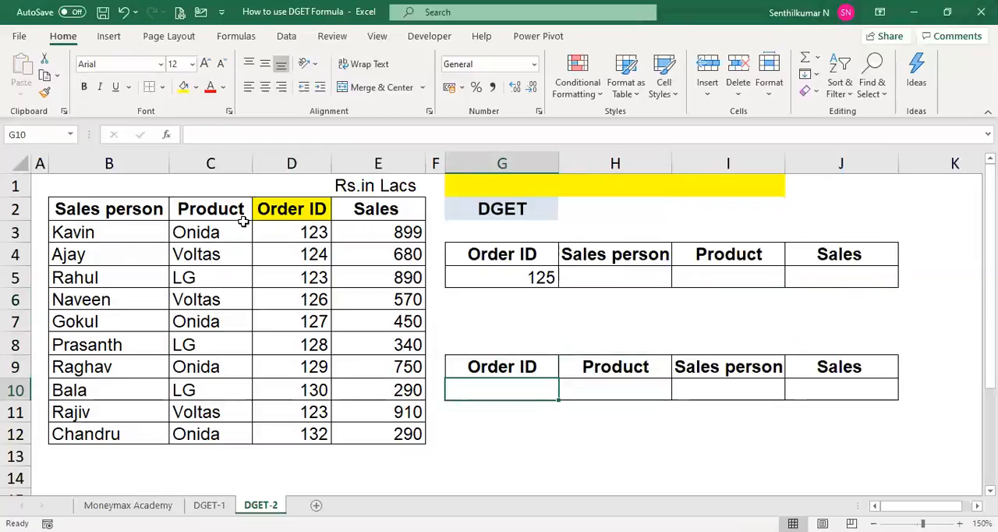
pyautogui.write('123')
pyautogui.press('Tab')
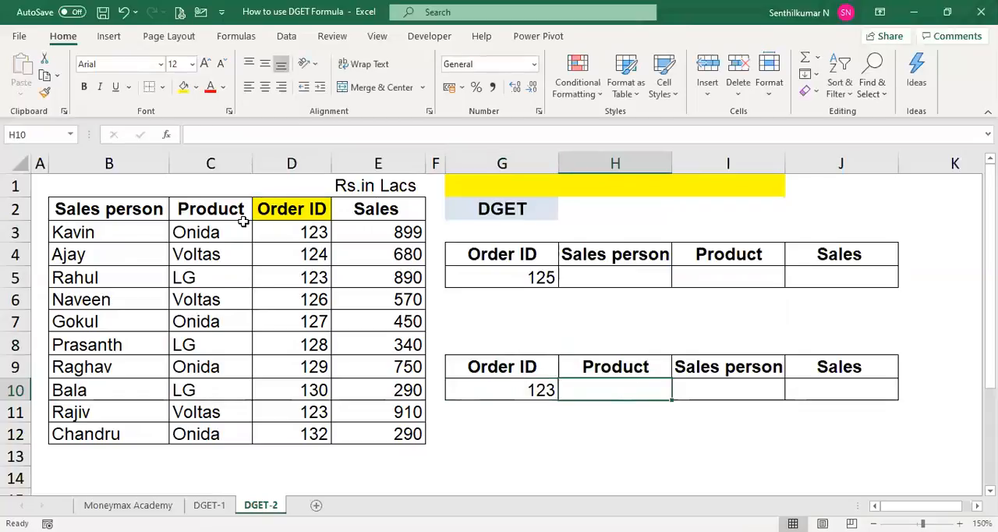
pyautogui.write('LG')
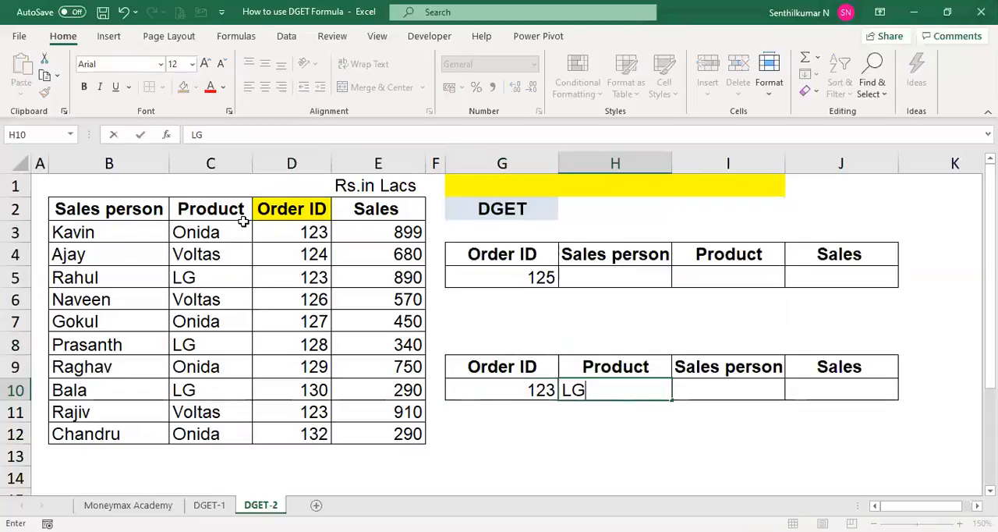
pyautogui.press('Tab')
# - Review the Order ID and Product criteria in G9:H10 of the lower table
pyautogui.press('Down')
pyautogui.press('Up')
pyautogui.press('Left')
pyautogui.press('Left')
pyautogui.hotkey('shift', 'Right')
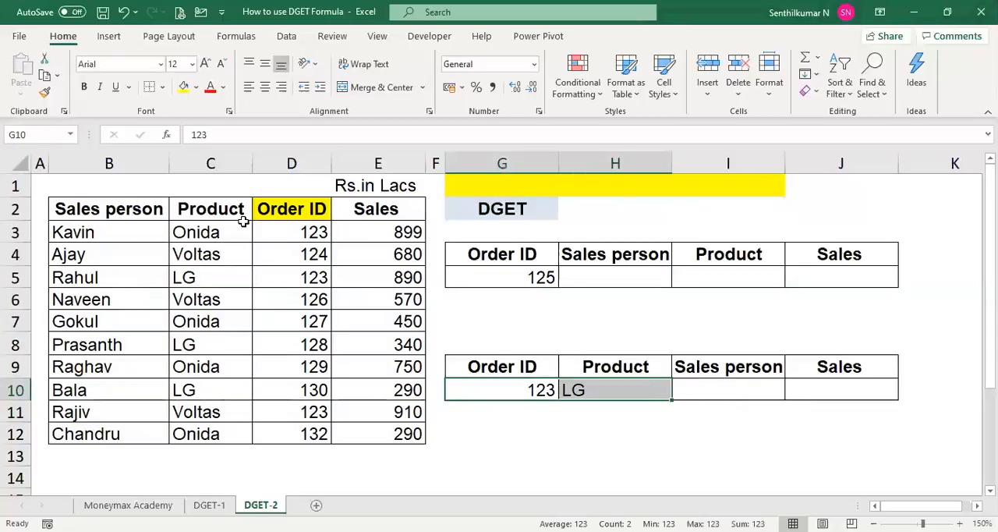
pyautogui.press('Up')
pyautogui.press('Down')
pyautogui.press('Right')
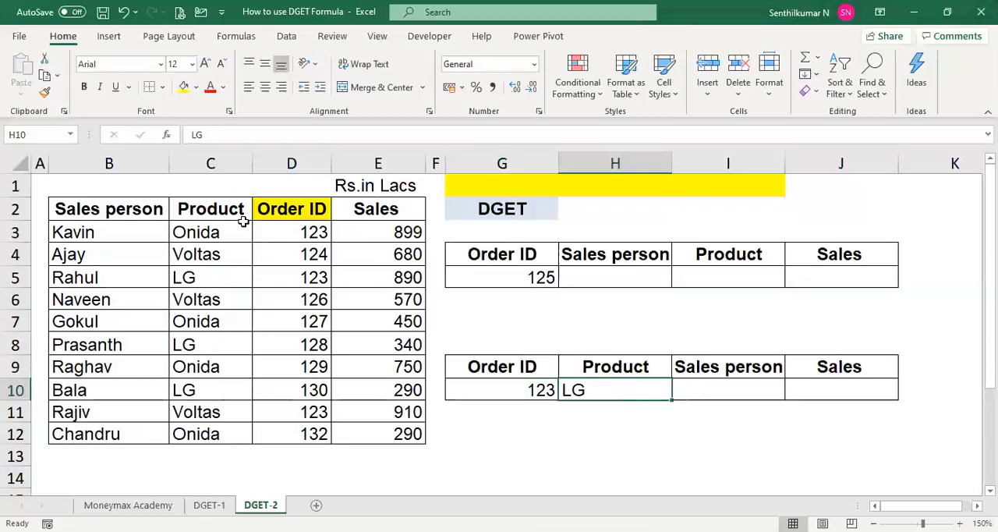
# - Color the product and order ID text red in C3:D3, C5:D5 and C11:D11
pyautogui.click(304, 232)
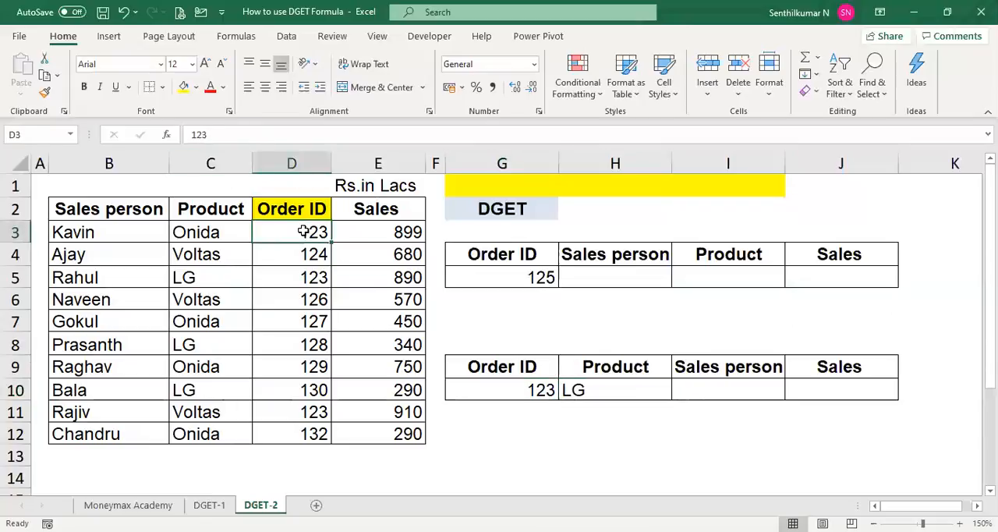
pyautogui.hotkey('shift', 'Left')
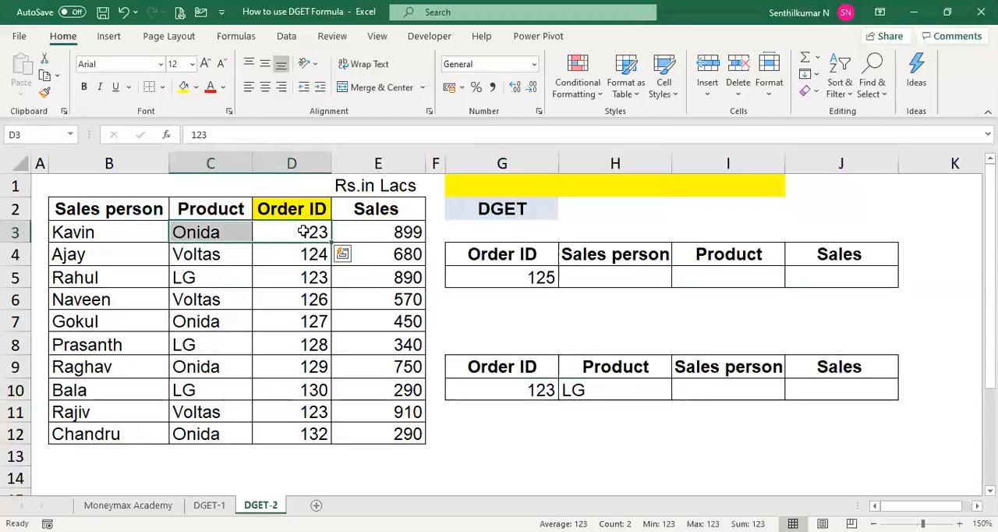
pyautogui.click(210, 88)
pyautogui.press('Down')
pyautogui.press('Down')
pyautogui.hotkey('shift', 'Left')
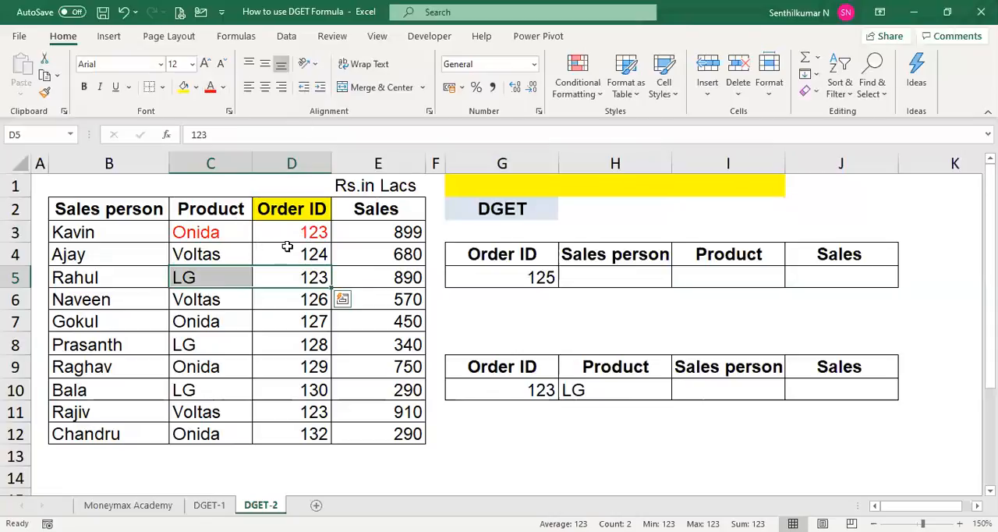
pyautogui.press('F4')
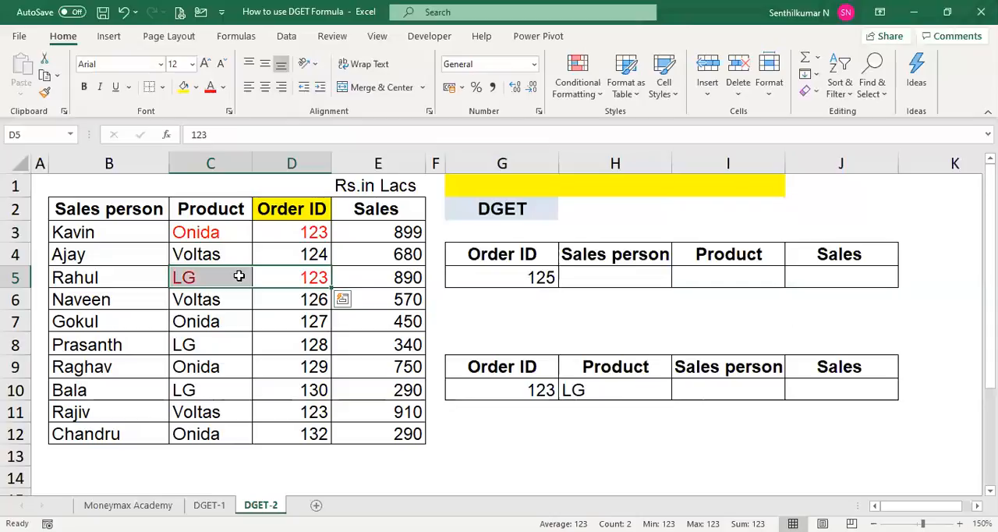
pyautogui.press('Down')
pyautogui.press('Down')
pyautogui.press('Down')
pyautogui.press('Down')
pyautogui.press('Down')
pyautogui.press('Down')
pyautogui.hotkey('shift', 'Left')
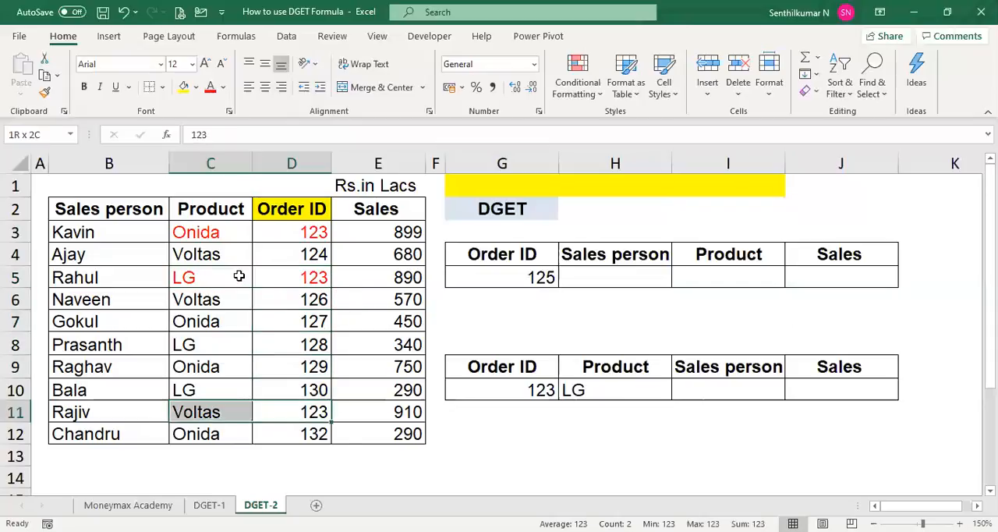
pyautogui.press('F4')
pyautogui.press('Right')
pyautogui.press('Right')
pyautogui.press('Left')
pyautogui.press('Left')
pyautogui.press('Left')
pyautogui.press('Left')
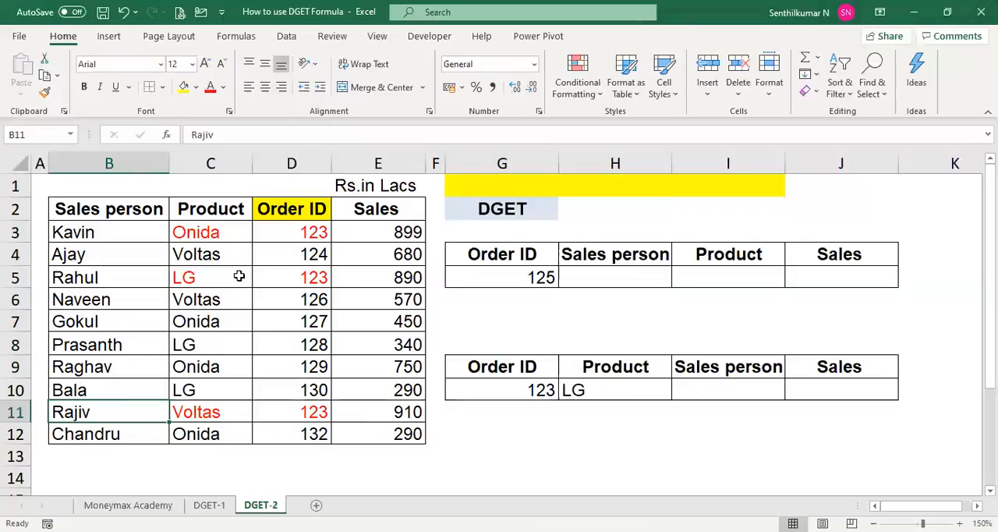
# - Enter =DGET(B2:E11,I9,G9:H10) in I11 to return the sales person matching both criteria
pyautogui.press('Right')
pyautogui.press('Right')
pyautogui.press('Right')
pyautogui.press('Right')
pyautogui.press('Right')
pyautogui.press('Right')
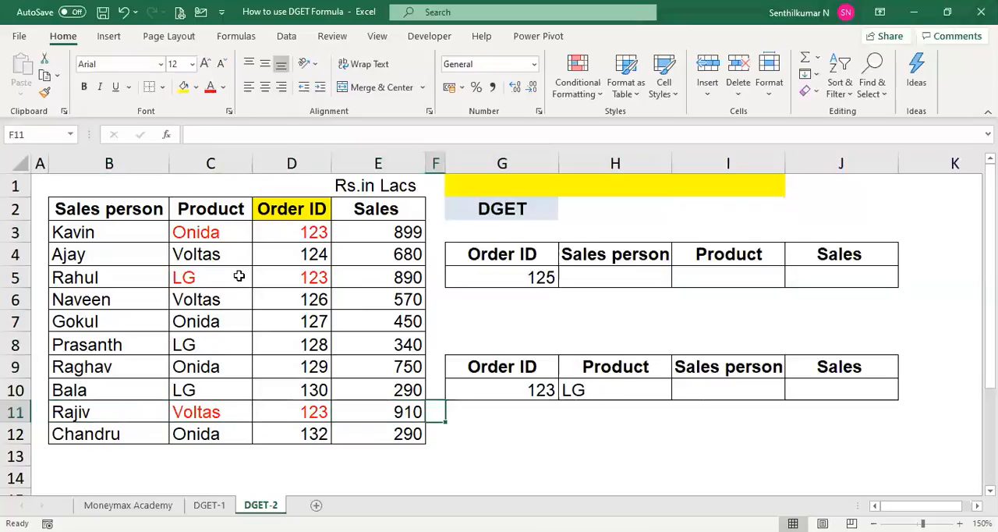
pyautogui.press('Right')
pyautogui.write('=')
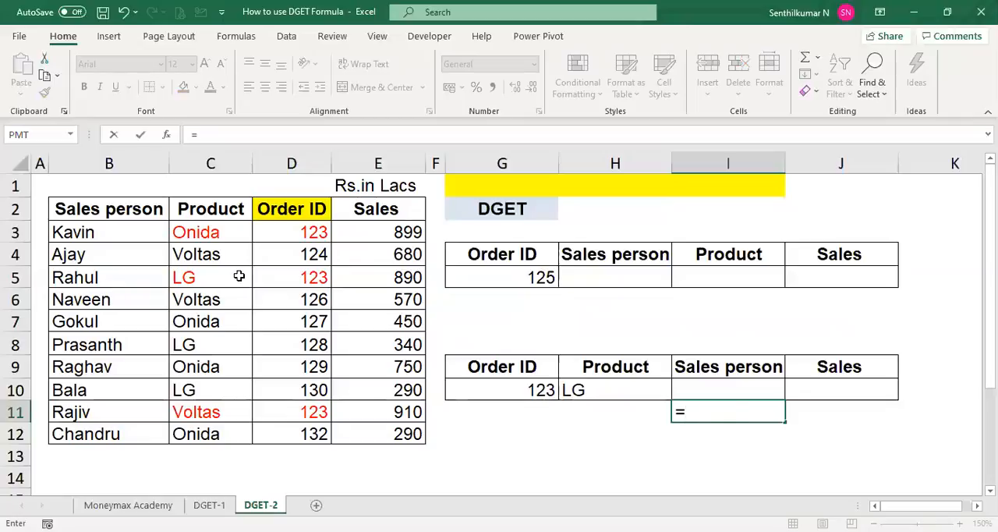
pyautogui.write('DGET(')
pyautogui.click(121, 214)
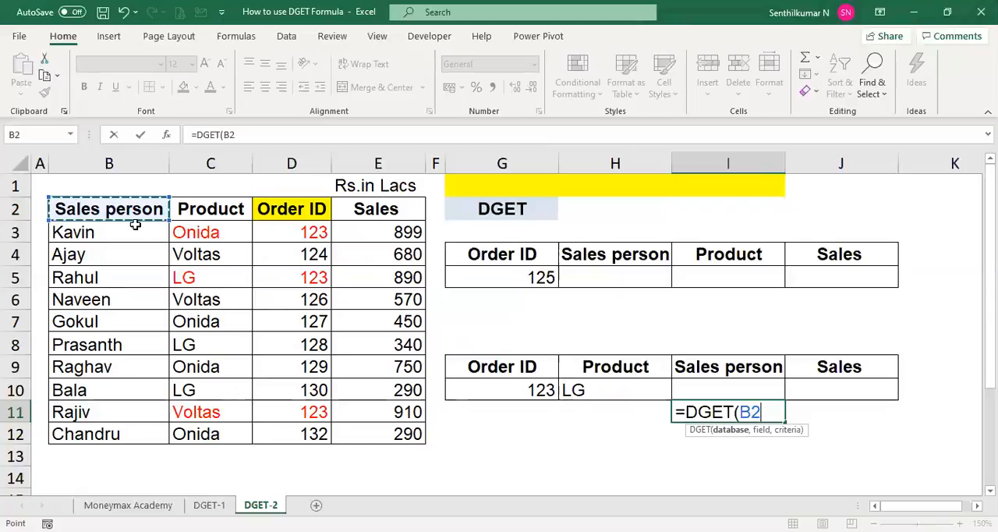
pyautogui.moveTo(135, 224); pyautogui.dragTo(382, 412)
pyautogui.write(',')
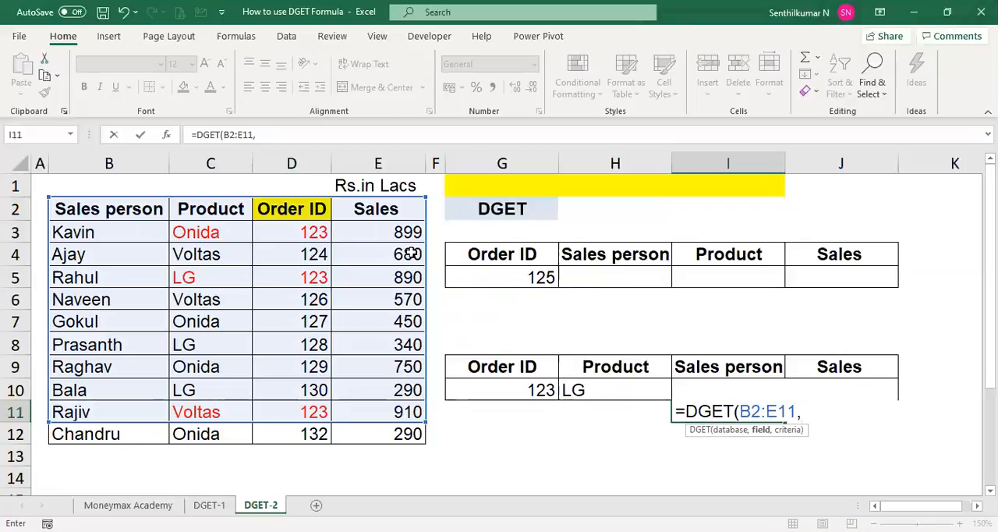
pyautogui.click(698, 365)
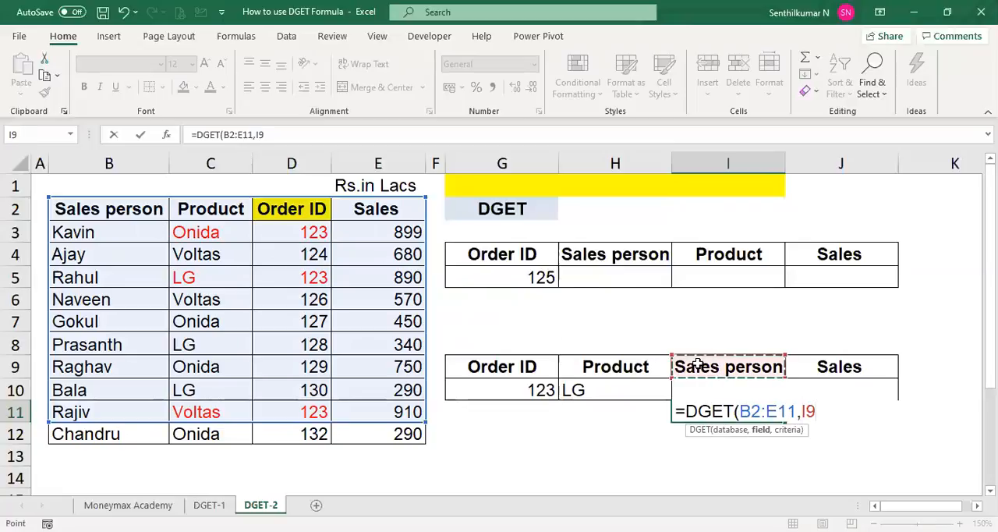
pyautogui.write(',')
pyautogui.click(556, 376)
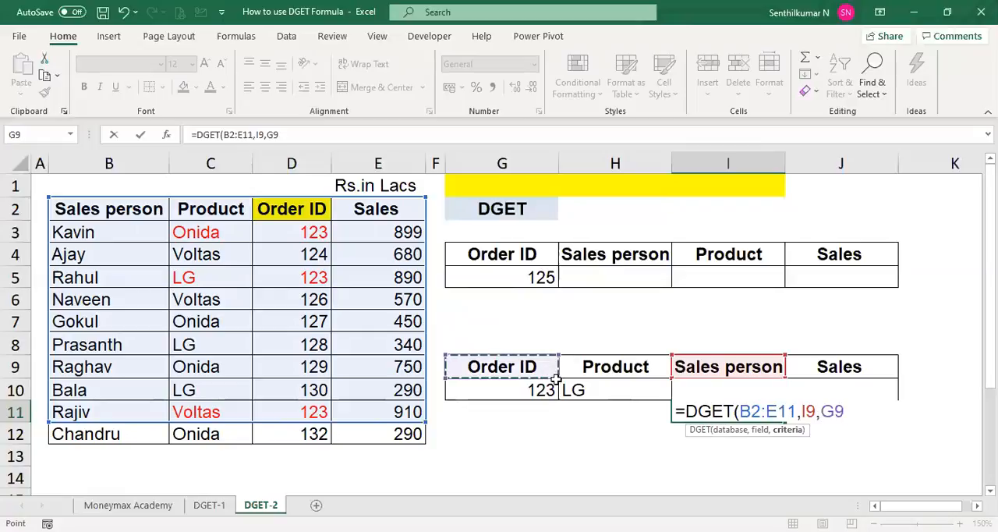
pyautogui.moveTo(555, 379); pyautogui.dragTo(599, 390)
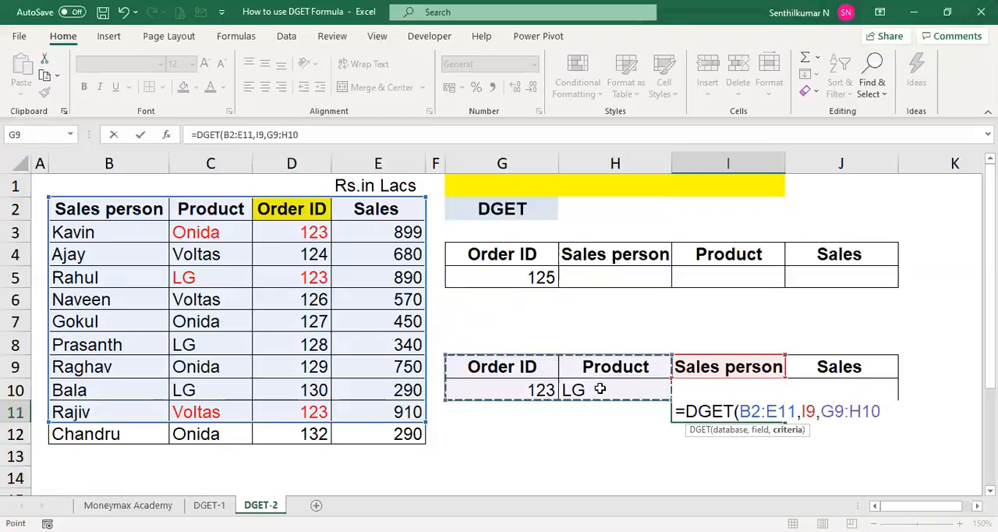
pyautogui.write(')')
pyautogui.hotkey('ctrl', 'Return')
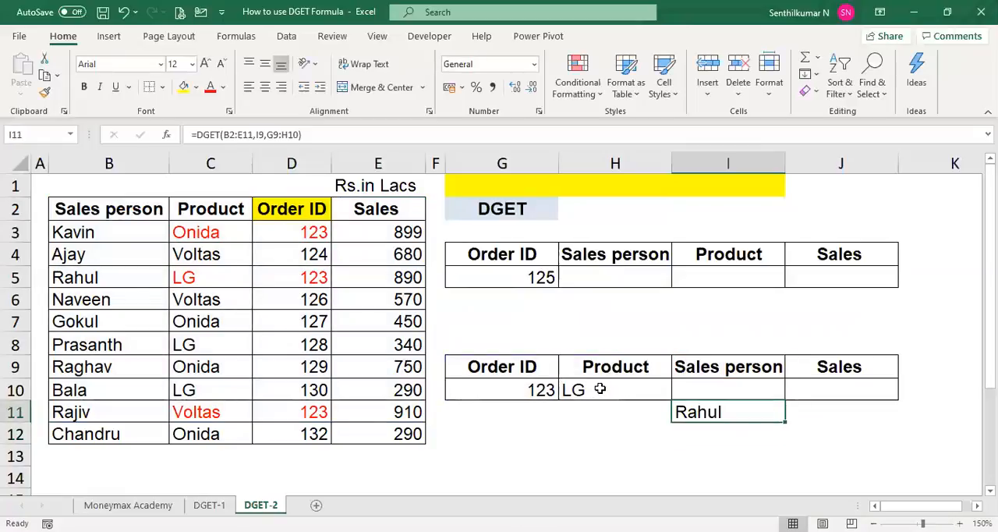
# - Try to copy the DGET formula from I11 into J11 for the Sales column
pyautogui.hotkey('ctrl', 'c')
pyautogui.press('Right')
pyautogui.hotkey('ctrl', 'v')
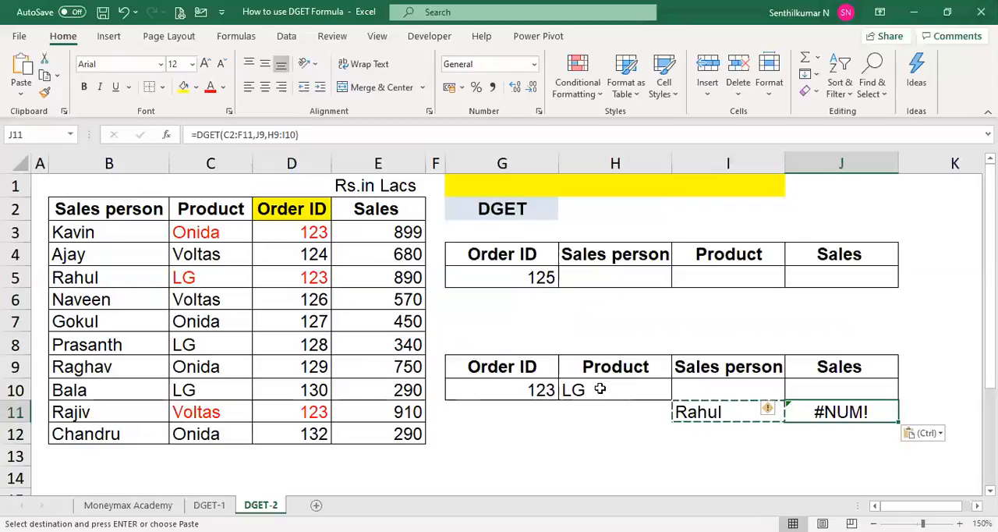
# - Make the criteria range absolute in I11's DGET formula, as $G$9:$H$10
pyautogui.press('Left')
pyautogui.press('F2')
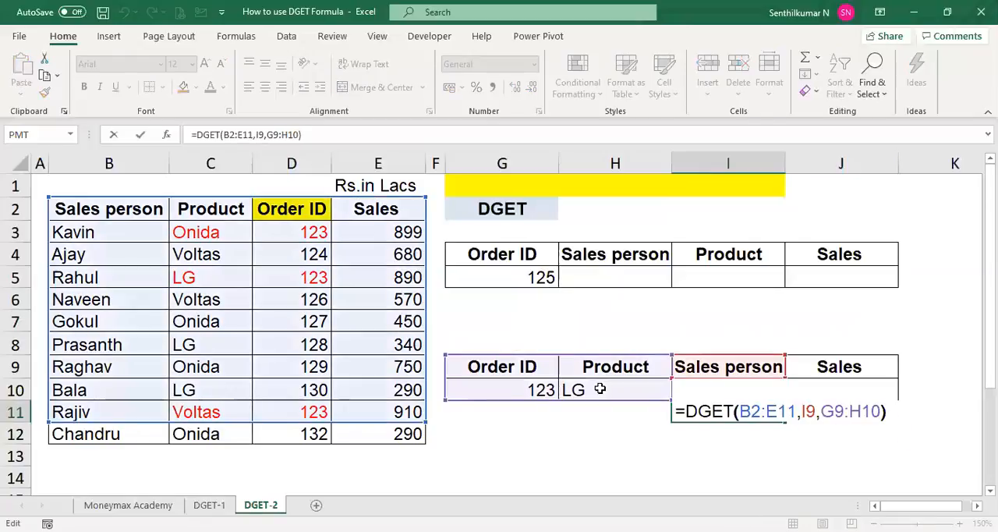
pyautogui.press('Left')
pyautogui.hotkey('shift', 'Left')
pyautogui.hotkey('shift', 'Left')
pyautogui.hotkey('shift', 'Left')
pyautogui.hotkey('shift', 'Left')
pyautogui.hotkey('shift', 'Left')
pyautogui.hotkey('shift', 'Left')
pyautogui.press('F4')
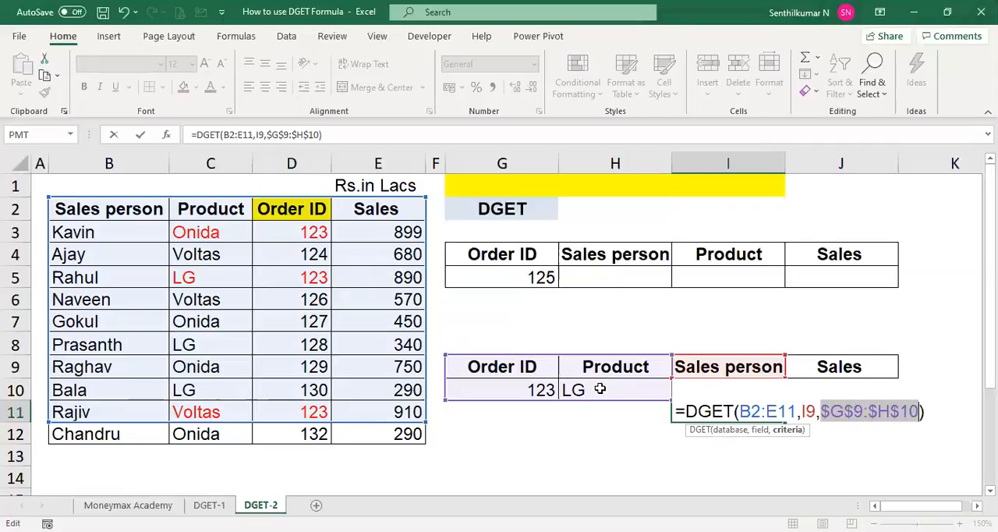
# - Make the database range absolute in I11's DGET formula, as $B$2:$E$11
pyautogui.press('Left')
pyautogui.press('Left')
pyautogui.press('Left')
pyautogui.press('Left')
pyautogui.hotkey('shift', 'Left')
pyautogui.hotkey('shift', 'Left')
pyautogui.hotkey('shift', 'Left')
pyautogui.hotkey('shift', 'Left')
pyautogui.hotkey('shift', 'Left')
pyautogui.hotkey('shift', 'Left')
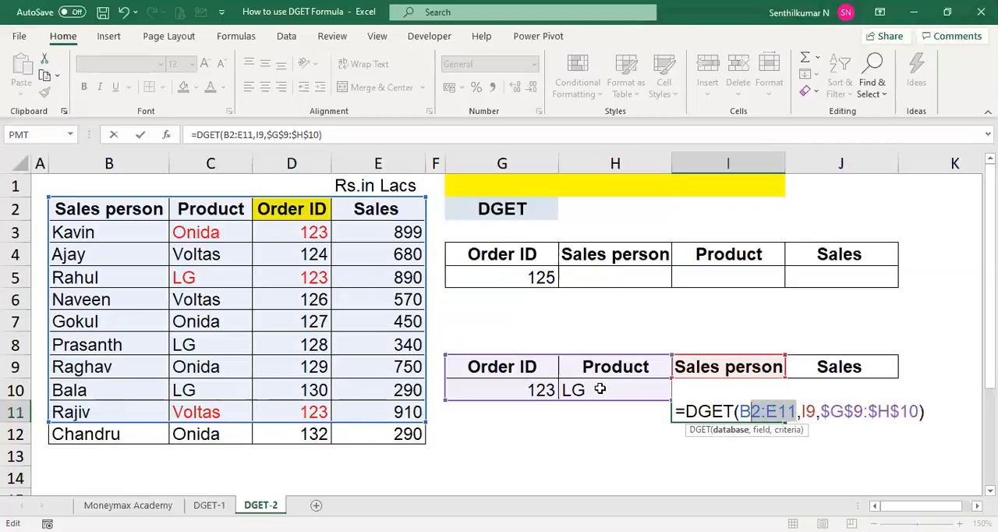
pyautogui.press('F4')
pyautogui.press('Return')
pyautogui.press('Up')
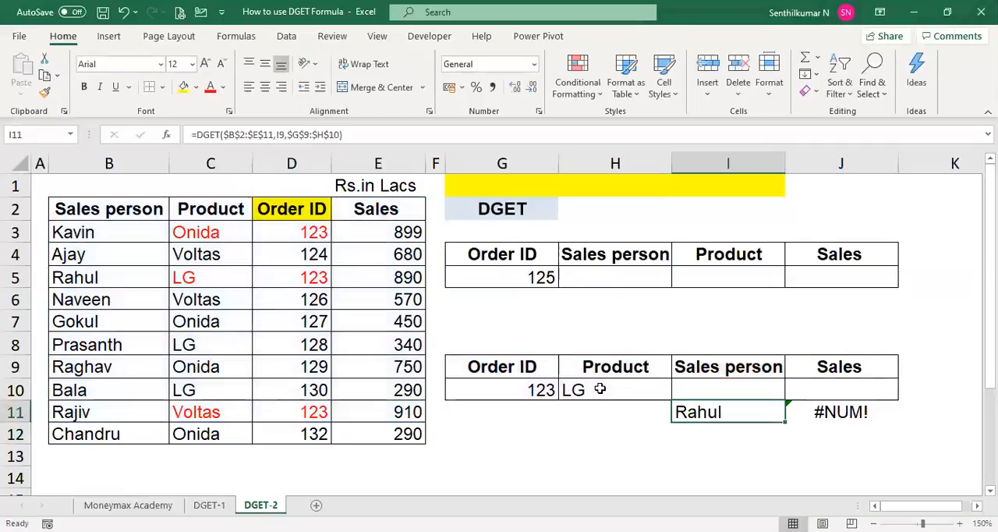
# - Copy the corrected DGET formula from I11 into J11 to return the matching sales
pyautogui.press('Right')
pyautogui.press('Left')
pyautogui.hotkey('ctrl', 'c')
pyautogui.press('Right')
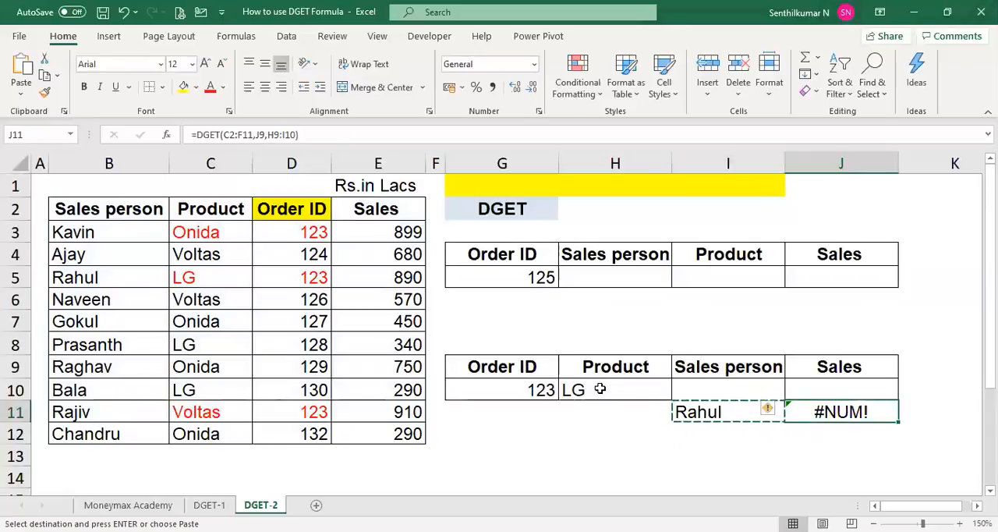
pyautogui.hotkey('ctrl', 'v')
pyautogui.press('Escape')
# - Compare the LG lookup results with the order ID, sales person and sales in row 5 of the source table
pyautogui.click(600, 389)
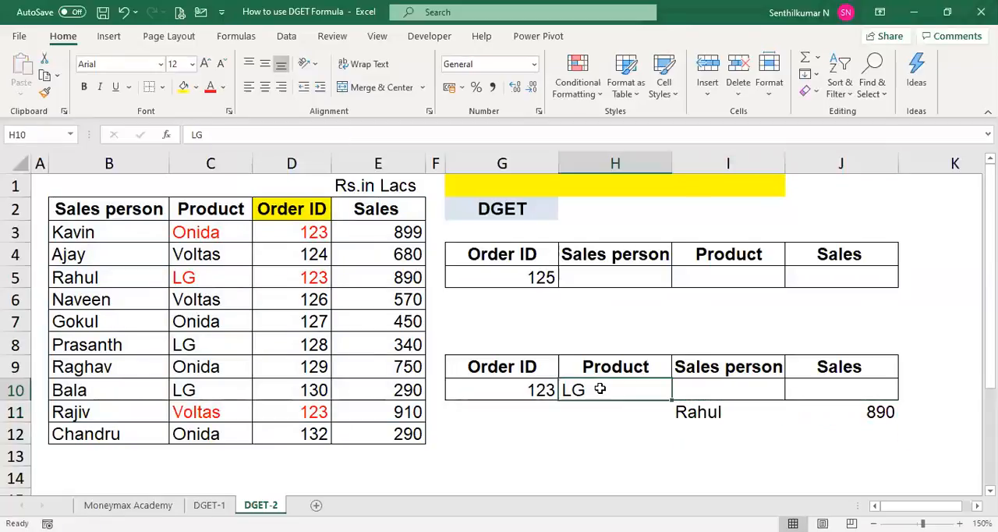
pyautogui.click(263, 275)
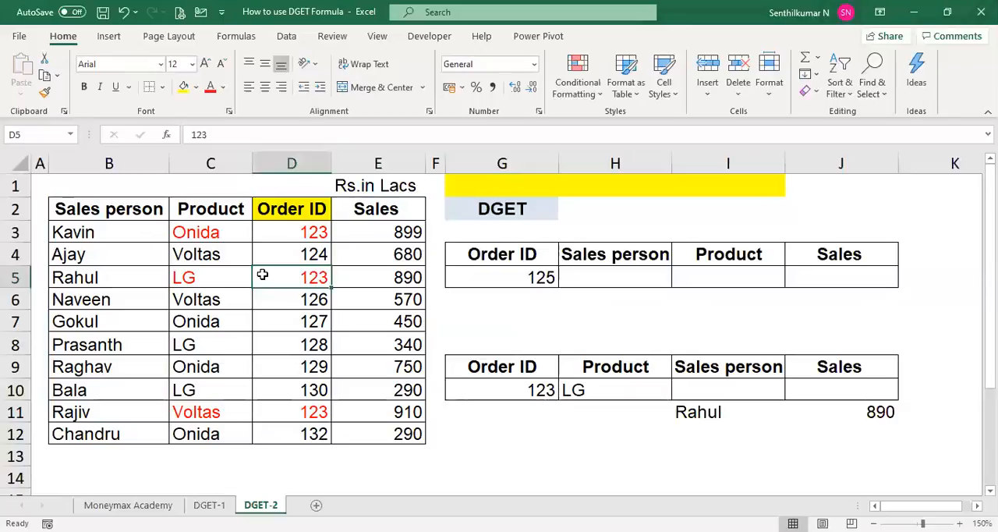
pyautogui.press('Left')
pyautogui.press('Left')
pyautogui.press('Escape')
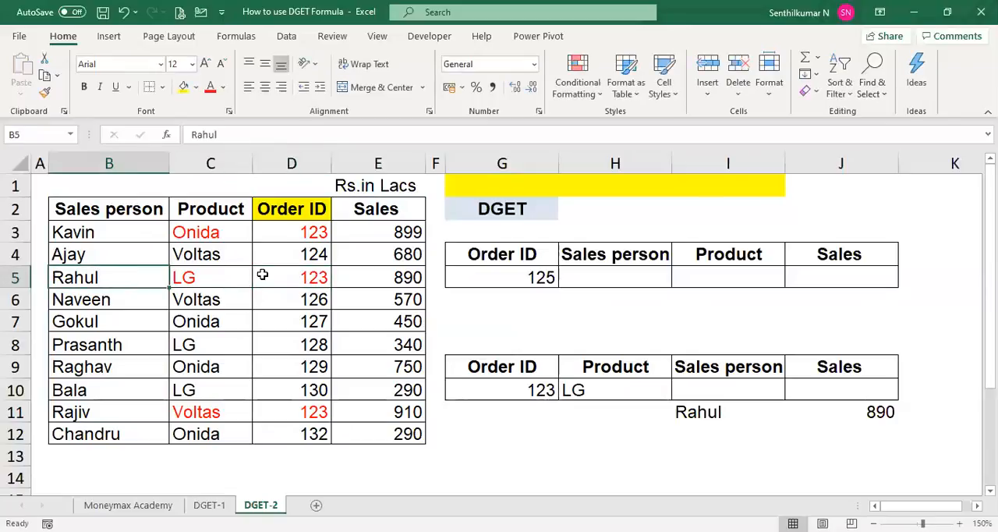
pyautogui.press('Right')
pyautogui.press('Right')
pyautogui.press('Right')
pyautogui.press('Right')
pyautogui.press('Left')
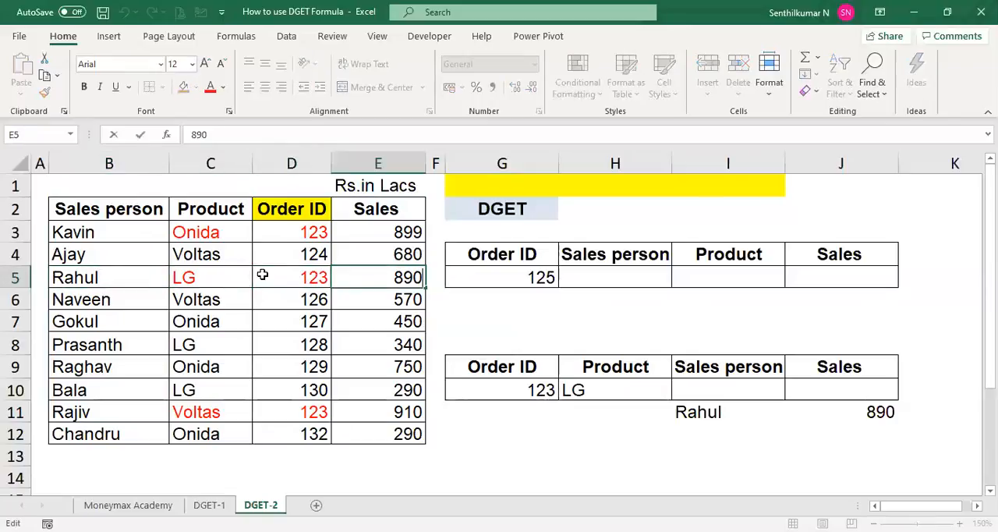
# - Change the product criterion in H10 to voltas and inspect the DGET formula in I11
pyautogui.click(787, 391)
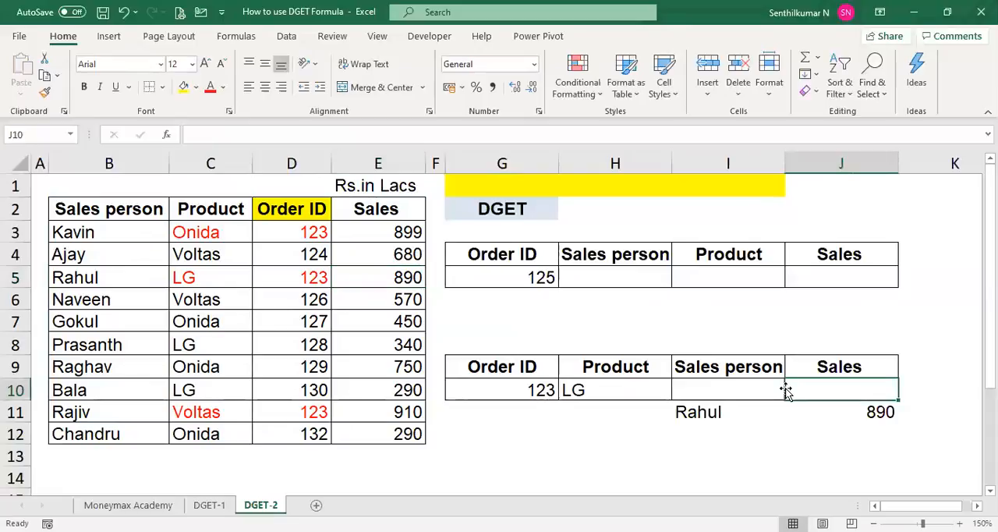
pyautogui.press('Down')
pyautogui.press('Down')
pyautogui.press('Left')
pyautogui.press('Up')
pyautogui.press('Up')
pyautogui.press('Left')
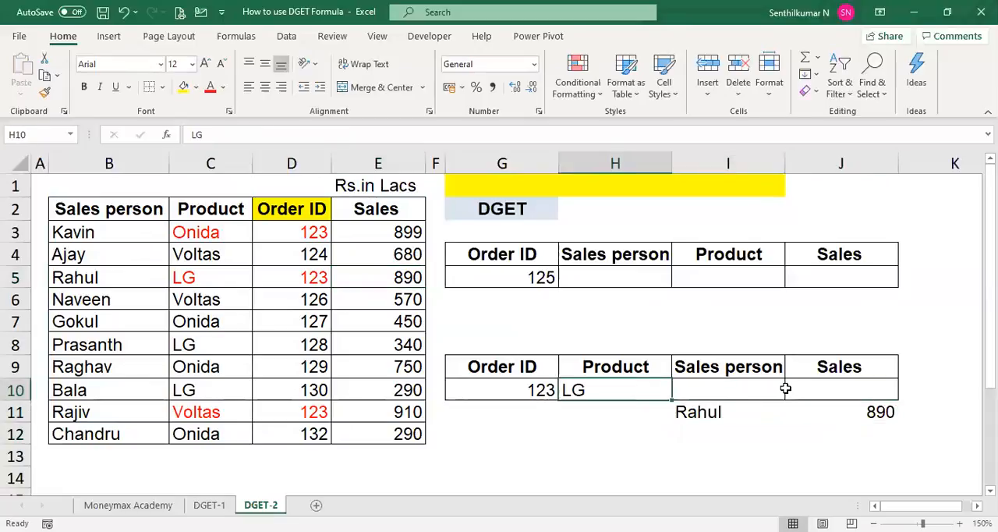
pyautogui.write('volat')
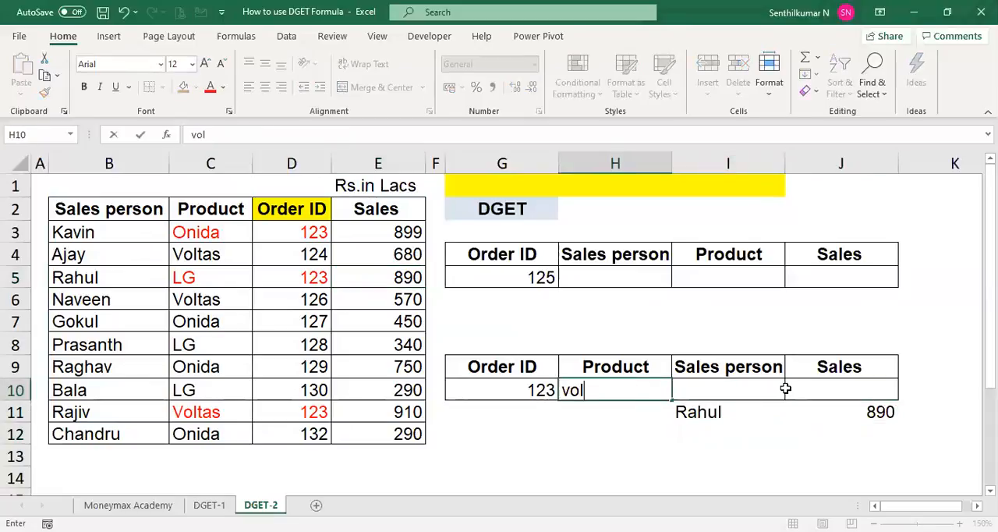
pyautogui.press('BackSpace')
pyautogui.press('BackSpace')
pyautogui.write('tas')
pyautogui.press('Tab')
pyautogui.press('Down')
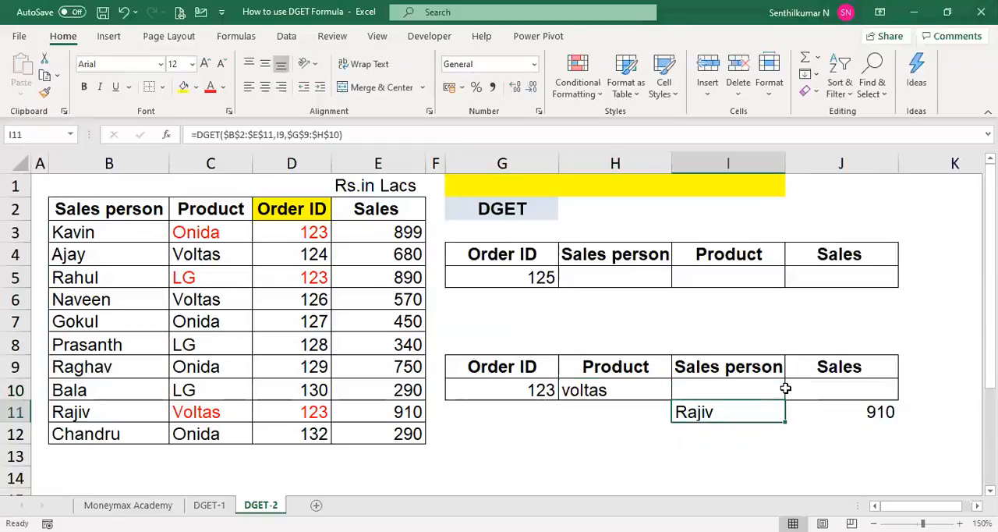
# - Check the results against source row 11, and set the order ID criterion in G10 to the order ID in D6
pyautogui.click(133, 414)
pyautogui.press('Right')
pyautogui.press('Right')
pyautogui.press('Right')
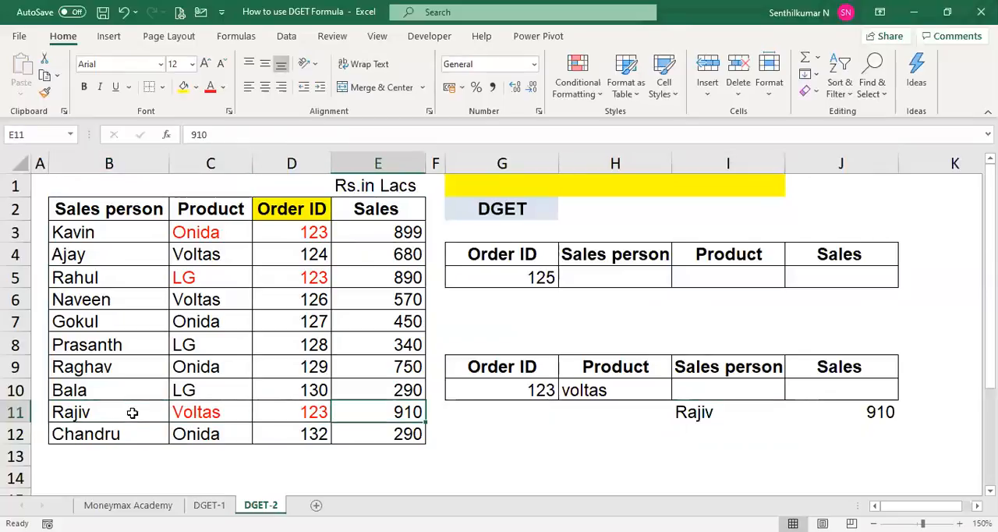
pyautogui.press('Right')
pyautogui.press('Right')
pyautogui.press('Up')
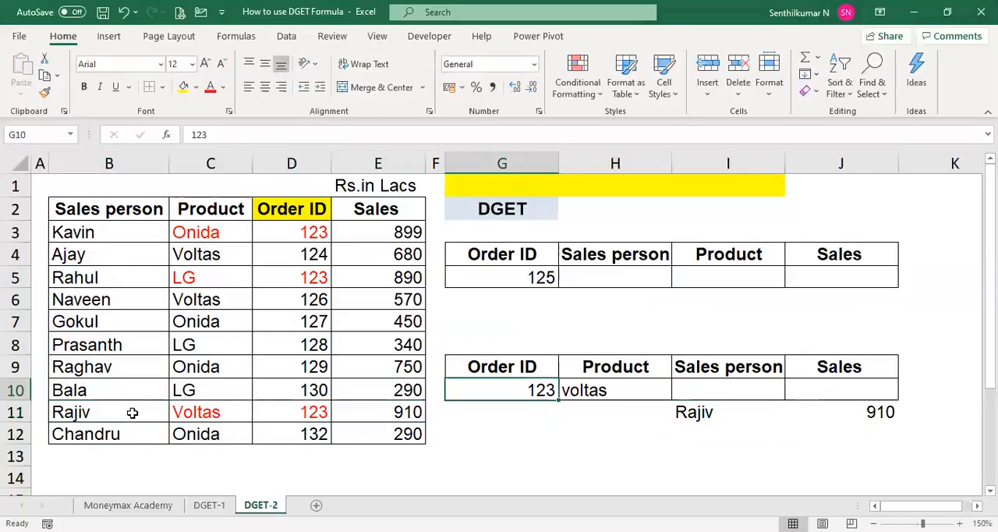
pyautogui.write('12')
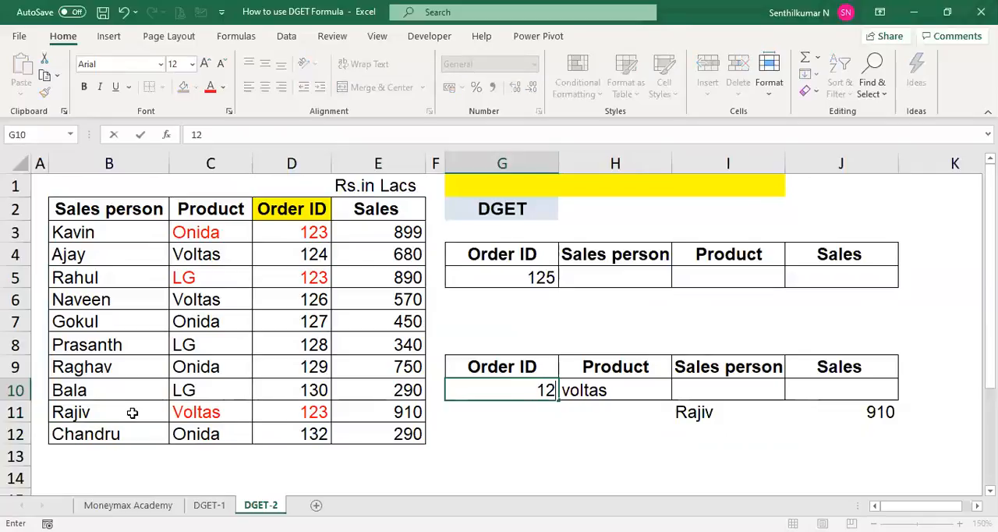
pyautogui.write('6')
pyautogui.press('Return')
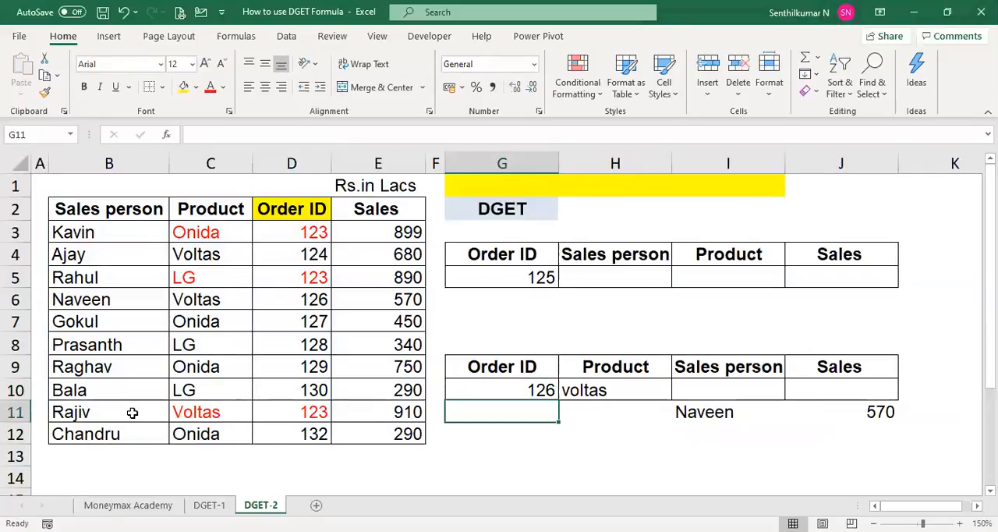
# - Select the source record B6:E6 to compare it with the lookup results
pyautogui.click(289, 296)
pyautogui.hotkey('shift', 'Left')
pyautogui.press('Left')
pyautogui.press('Left')
pyautogui.hotkey('shift', 'Right')
pyautogui.hotkey('shift', 'Right')
pyautogui.hotkey('shift', 'Right')
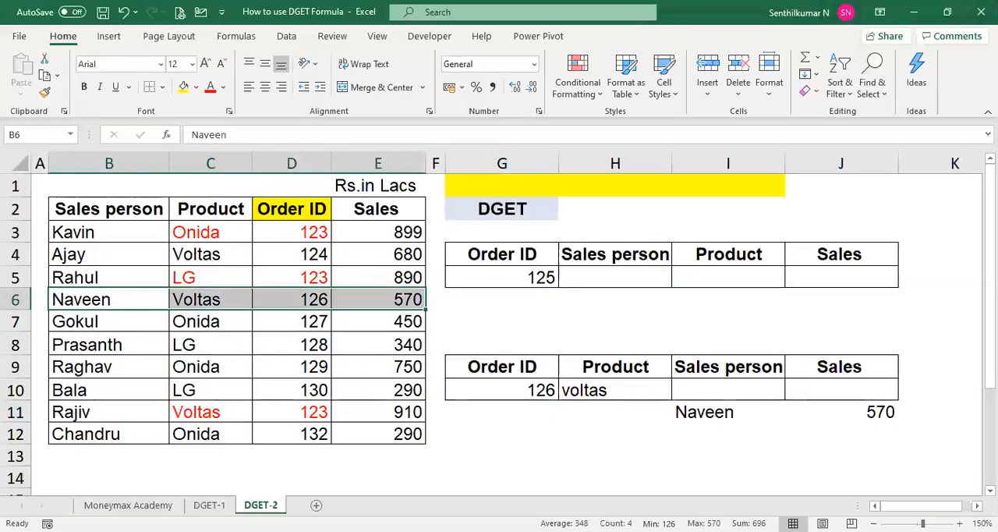
# - Enter =FORMULATEXT(I11) in I13 to display the DGET formula as text
pyautogui.click(714, 448)
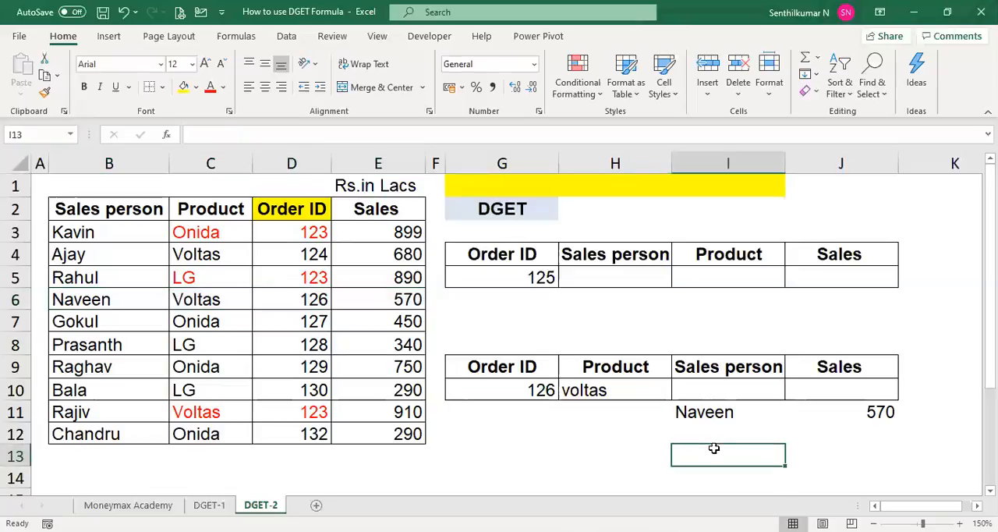
pyautogui.write('=')
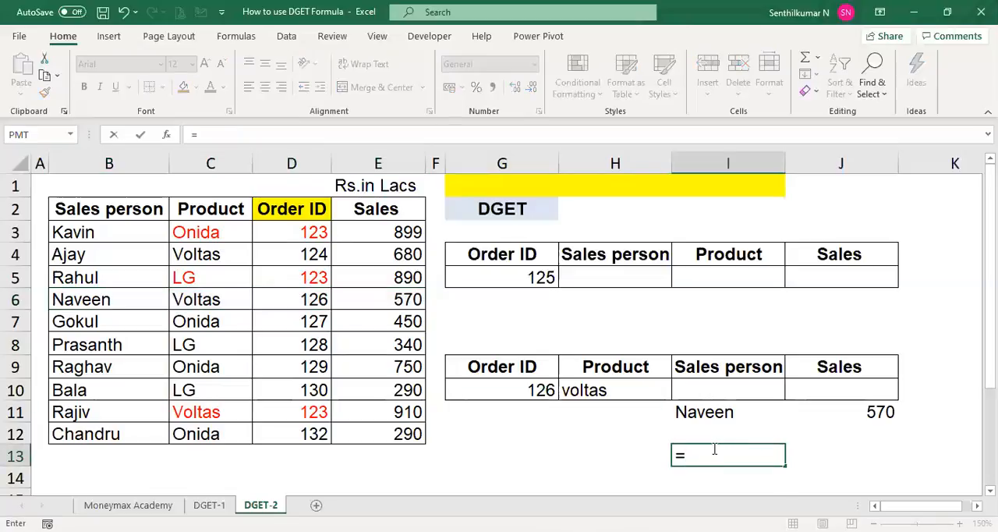
pyautogui.write('FORMULATEXT(I11)')
pyautogui.press('Return')
pyautogui.click(714, 450)
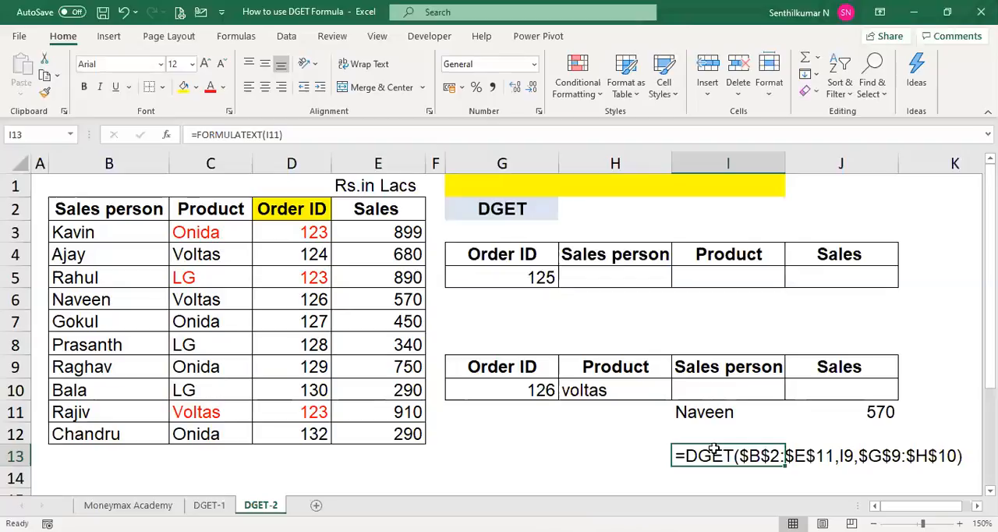
pyautogui.press('Right')
pyautogui.press('Right')
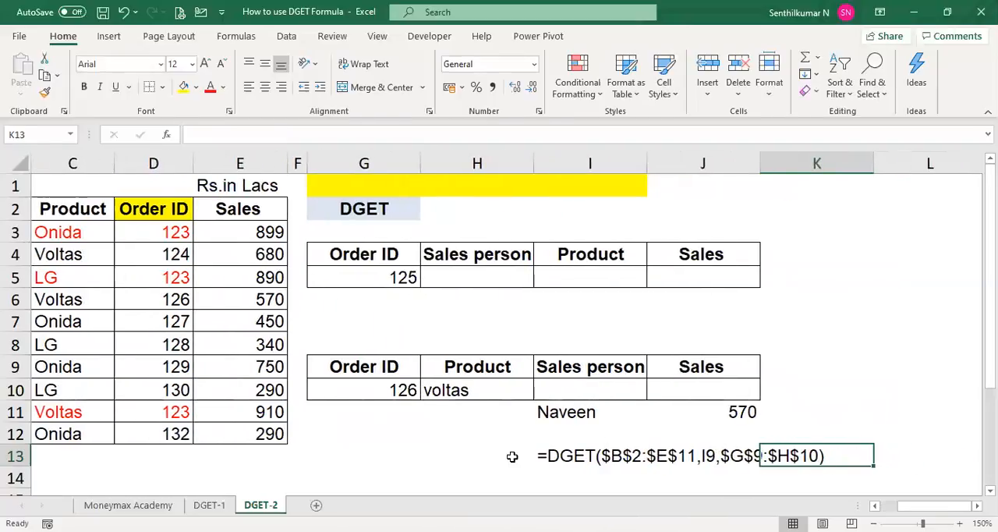
pyautogui.click(597, 456)
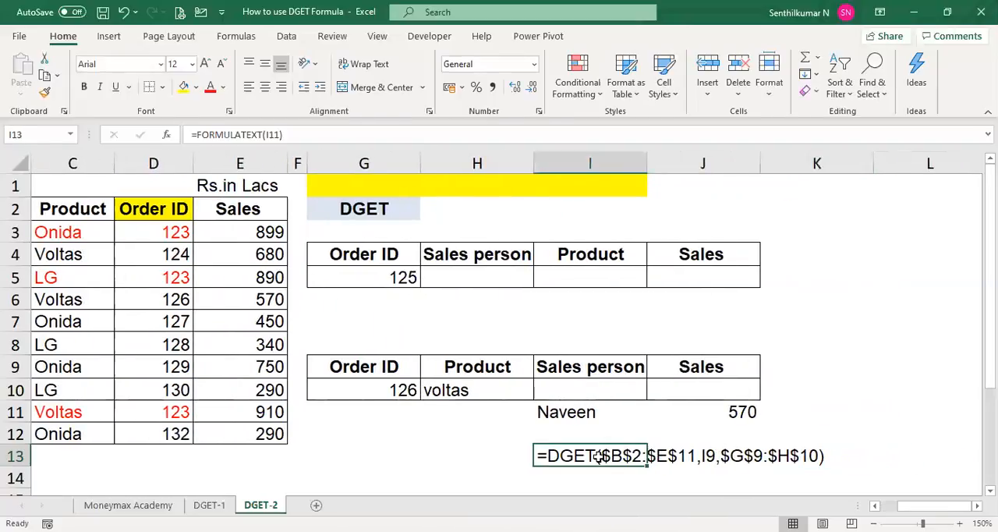
pyautogui.press('Left')
pyautogui.press('Left')
pyautogui.press('Left')
pyautogui.press('Left')
pyautogui.press('Left')
pyautogui.press('Left')
pyautogui.press('Left')
pyautogui.press('Left')
pyautogui.press('Left')
pyautogui.press('Left')
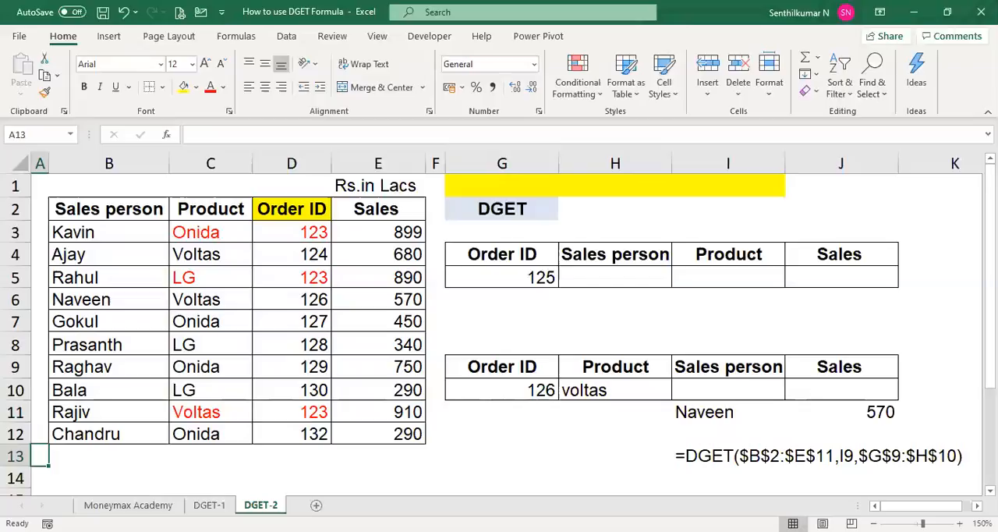
# - Create a copy of the DGET-2 sheet at the end of the workbook
pyautogui.rightClick(269, 504)
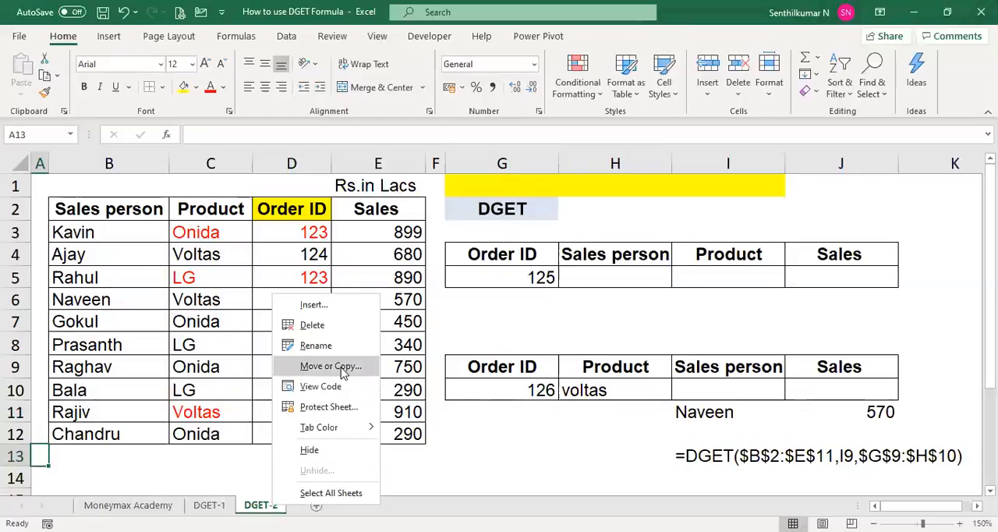
pyautogui.click(331, 366)
pyautogui.click(293, 370)
pyautogui.click(275, 426)
pyautogui.click(348, 445)
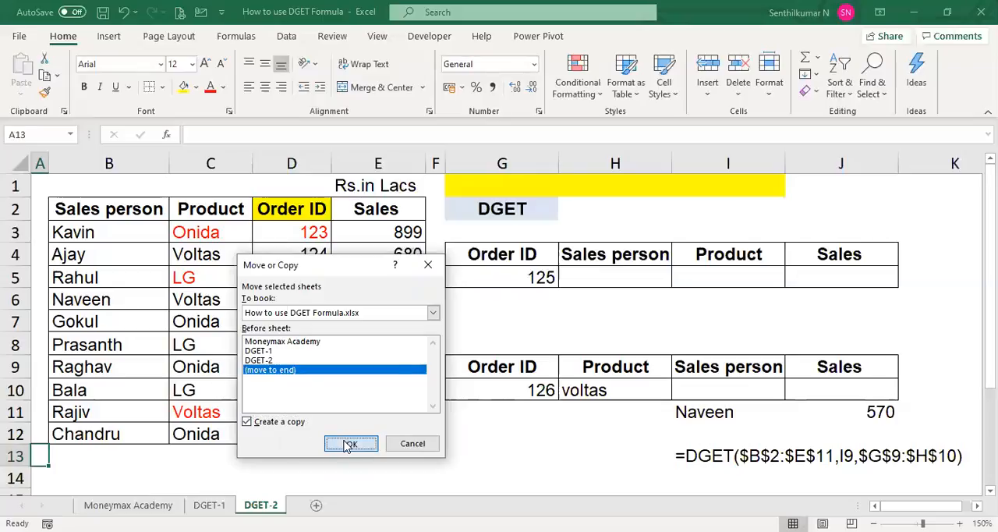
# - Clear the contents of the upper lookup table G4:J5 on the copied sheet
pyautogui.click(265, 300)
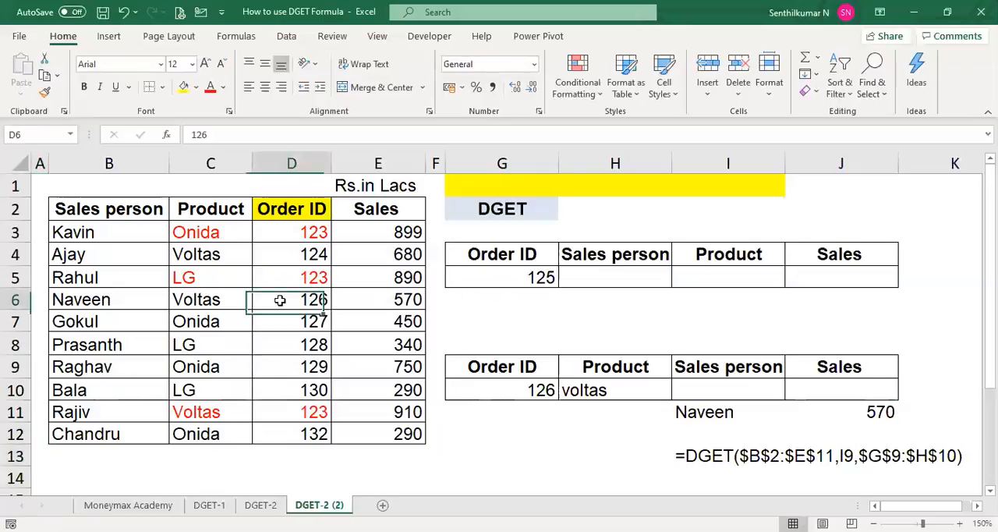
pyautogui.click(514, 359)
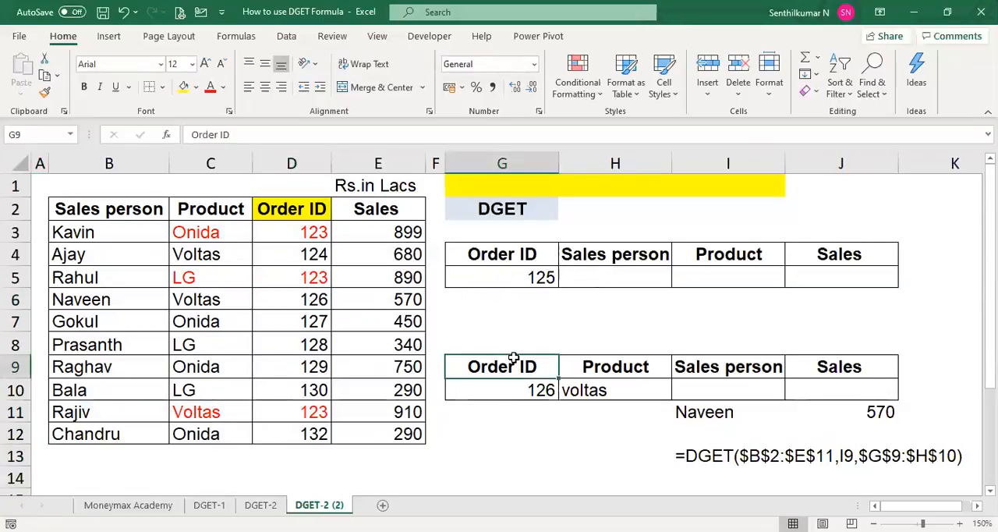
pyautogui.press('Up')
pyautogui.press('Up')
pyautogui.press('Up')
pyautogui.press('Up')
pyautogui.press('Up')
pyautogui.hotkey('shift', 'Down')
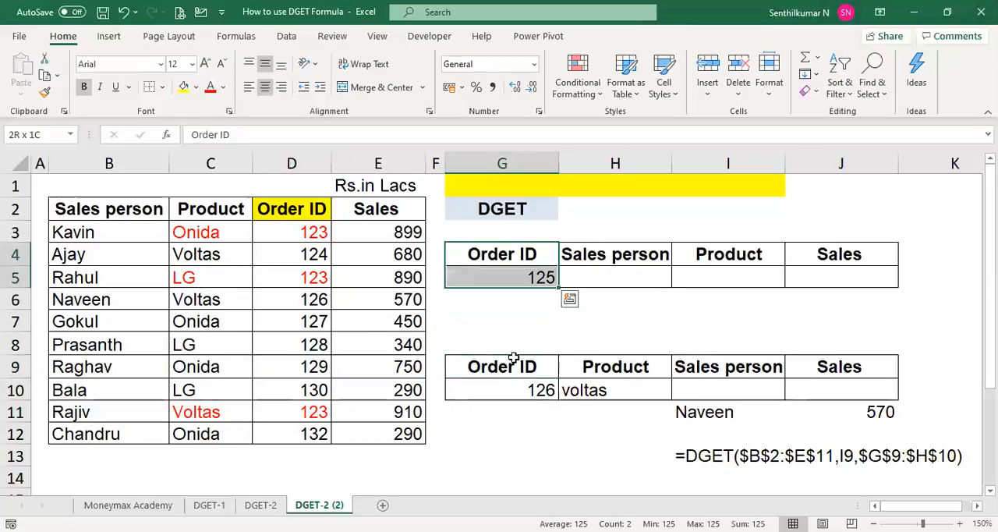
pyautogui.hotkey('shift', 'Right')
pyautogui.hotkey('shift', 'Right')
pyautogui.hotkey('shift', 'Right')
pyautogui.press('Delete')
pyautogui.press('Down')
pyautogui.press('Down')
pyautogui.press('Down')
pyautogui.press('Down')
pyautogui.press('Down')
pyautogui.press('Down')
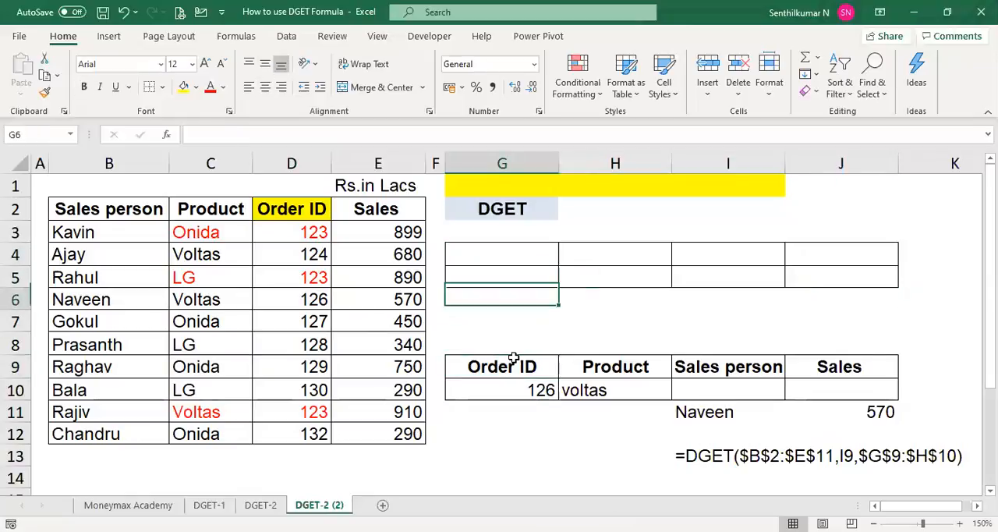
pyautogui.press('Right')
pyautogui.press('Right')
pyautogui.press('Right')
pyautogui.press('Down')
pyautogui.press('Left')
pyautogui.hotkey('shift', 'Down')
pyautogui.hotkey('shift', 'Down')
pyautogui.hotkey('shift', 'Right')
pyautogui.hotkey('shift', 'Right')
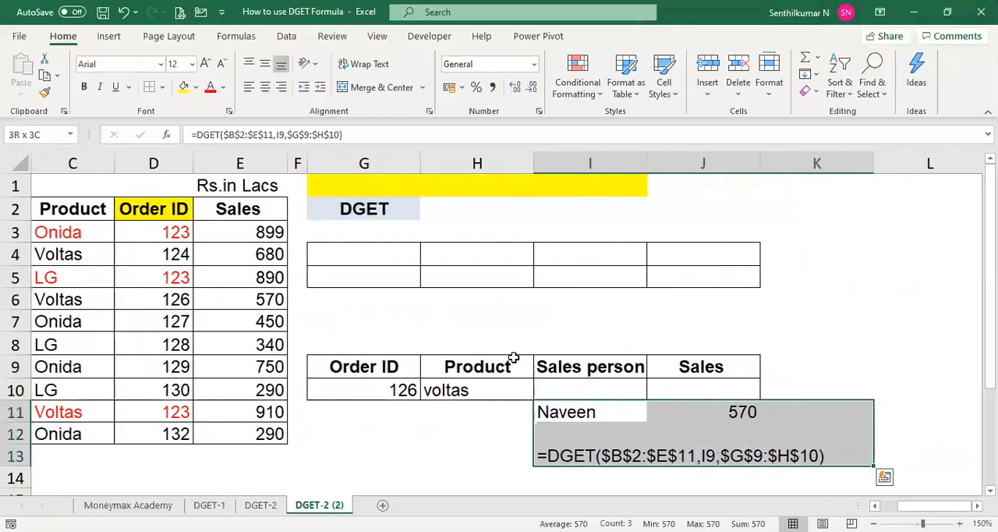
pyautogui.press('Home')
# - Clear the DGET results and formula text in I11:K13 on the copied sheet
pyautogui.press('Right')
pyautogui.press('Right')
pyautogui.press('Right')
pyautogui.press('Right')
pyautogui.press('Right')
pyautogui.press('Right')
pyautogui.press('Right')
pyautogui.press('Right')
pyautogui.press('Right')
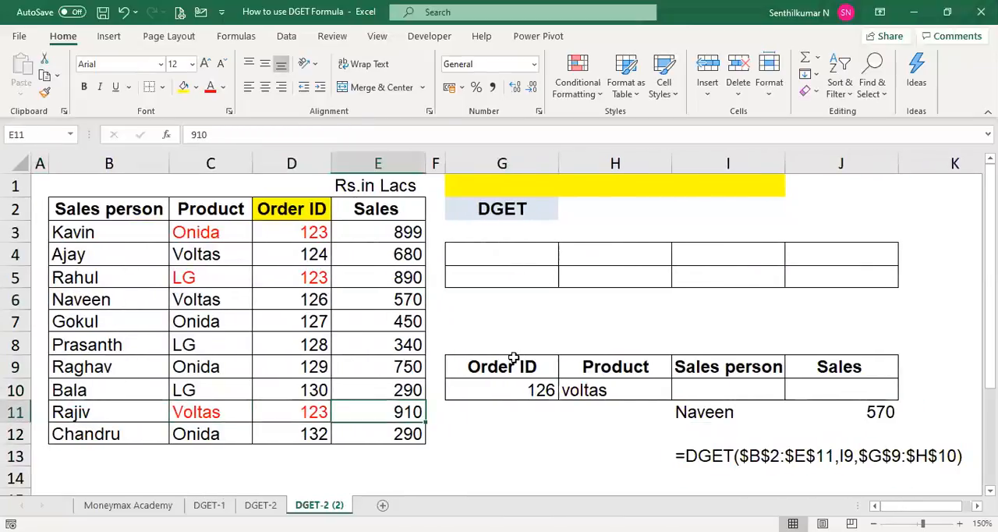
pyautogui.press('Left')
pyautogui.hotkey('shift', 'Down')
pyautogui.hotkey('shift', 'Down')
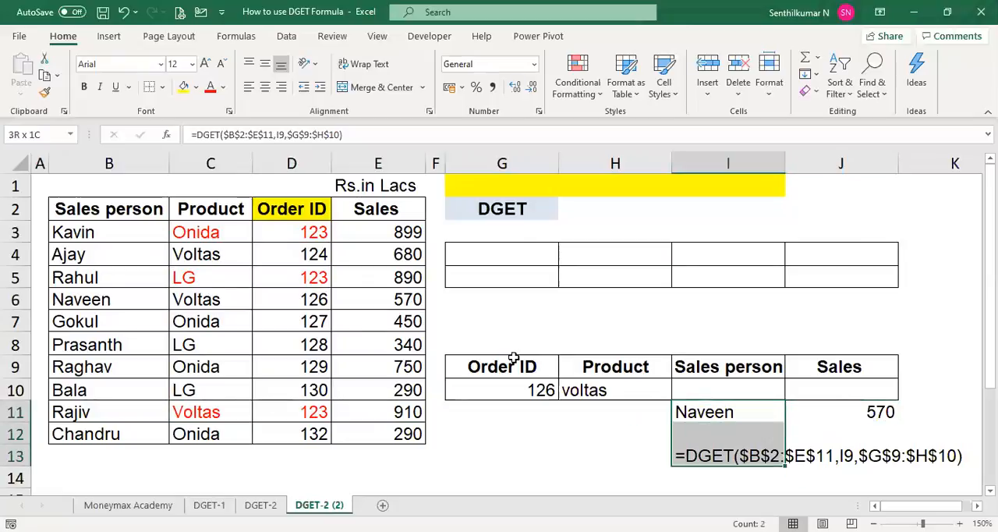
pyautogui.hotkey('shift', 'Right')
pyautogui.hotkey('shift', 'Right')
pyautogui.press('Delete')
pyautogui.press('Left')
pyautogui.press('Left')
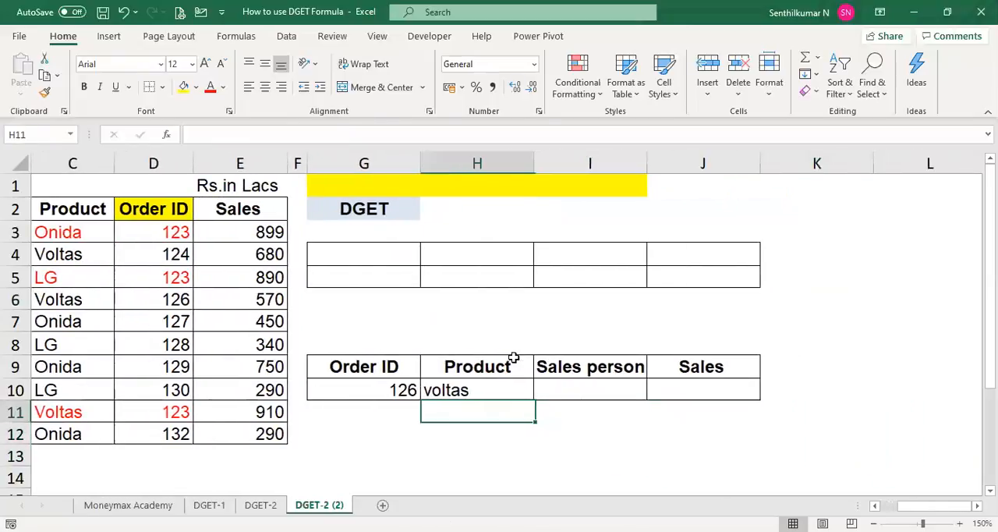
pyautogui.press('Home')
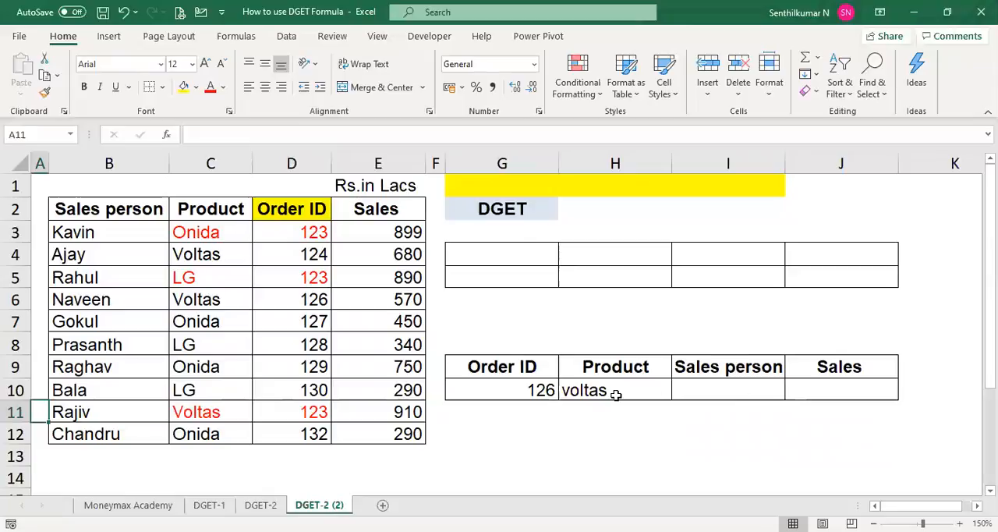
# - Set the order ID criterion in G10 to the order ID shared by the red records
pyautogui.click(550, 390)
pyautogui.write('123')
pyautogui.press('Tab')
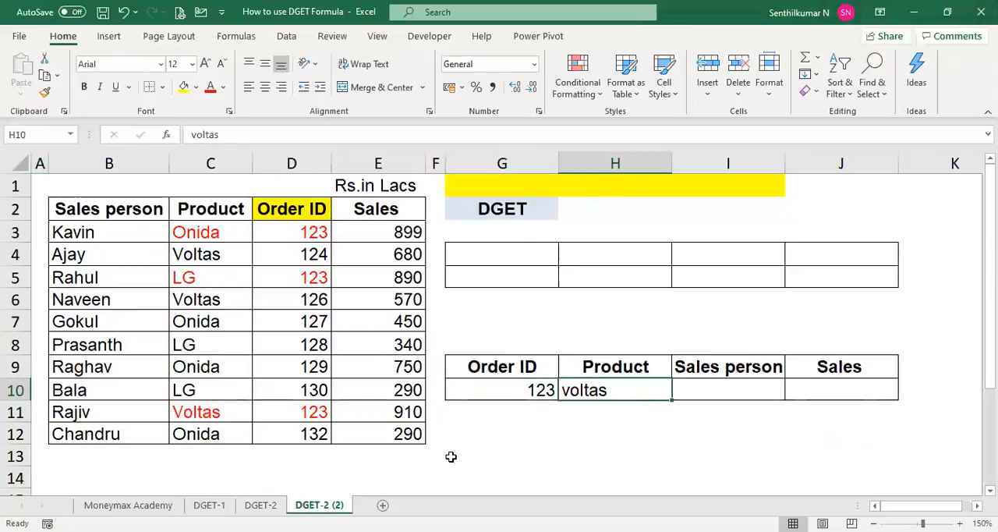
pyautogui.click(155, 209)
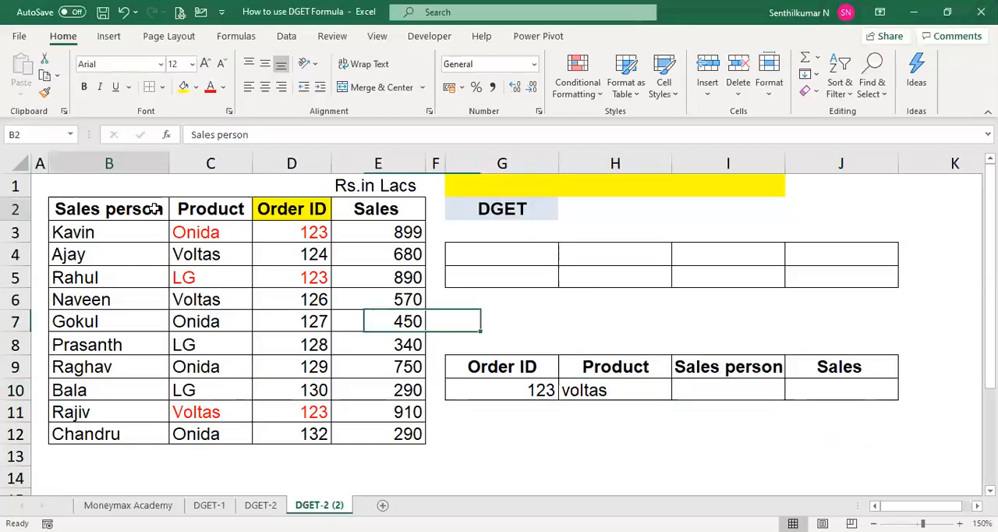
pyautogui.hotkey('ctrl', 'a')
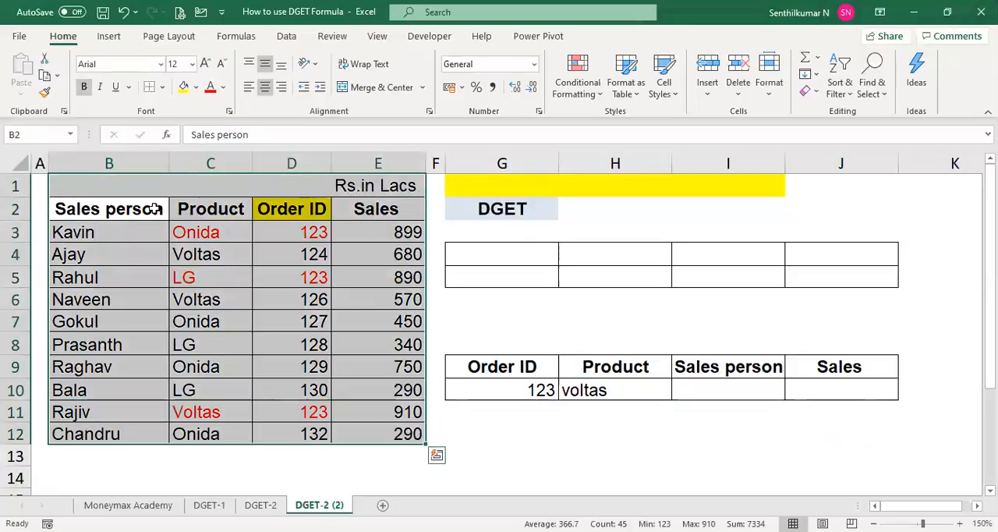
pyautogui.press('Down')
pyautogui.hotkey('ctrl', 'a')
pyautogui.press('Down')
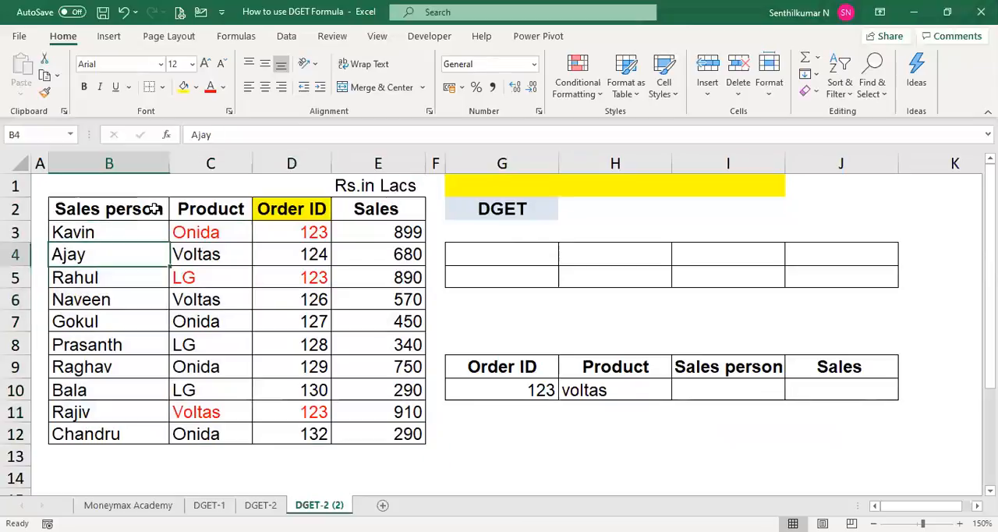
# - Try to name the sales table range B2:E12 salesdata and check the list of defined names
pyautogui.press('Up')
pyautogui.press('Up')
pyautogui.hotkey('ctrl', 'shift', 'Right')
pyautogui.hotkey('ctrl', 'shift', 'Down')
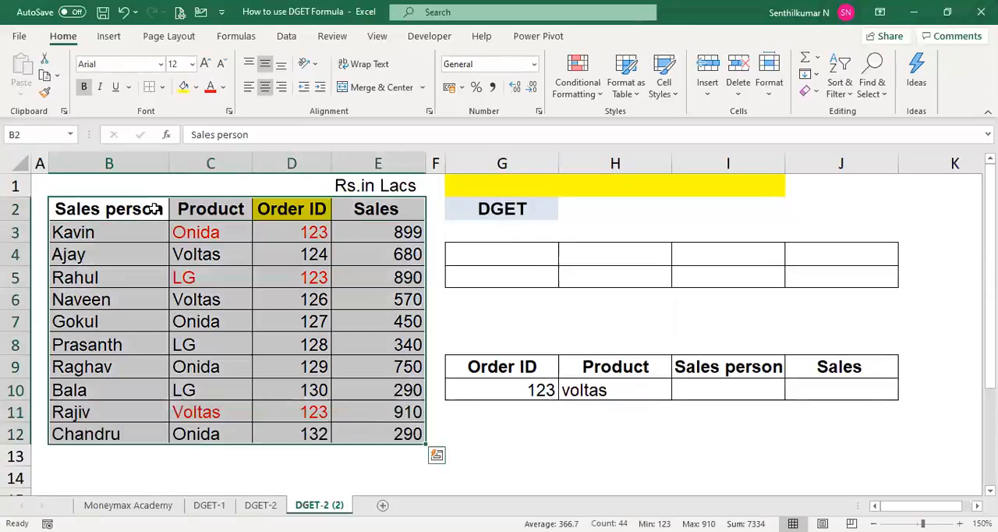
pyautogui.click(69, 138)
pyautogui.write('salesdata')
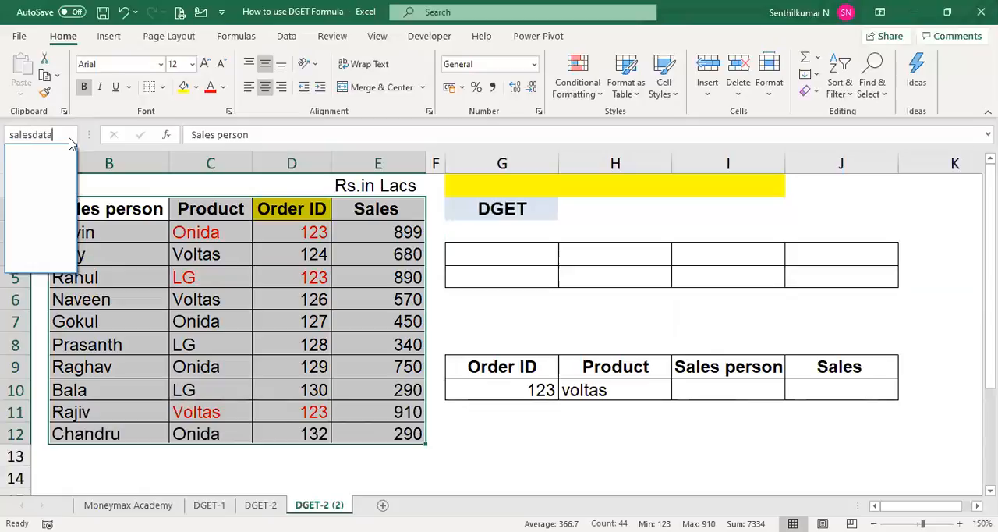
pyautogui.press('Return')
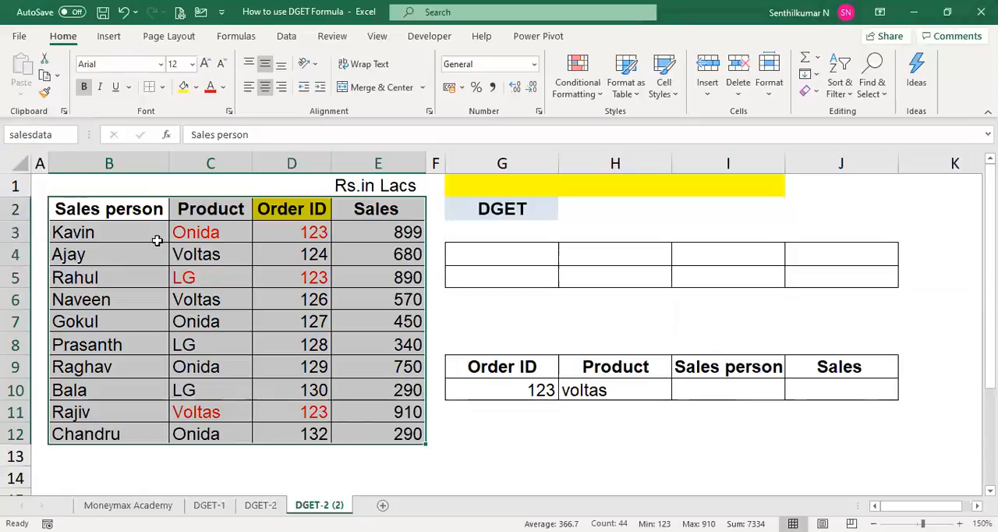
pyautogui.click(209, 454)
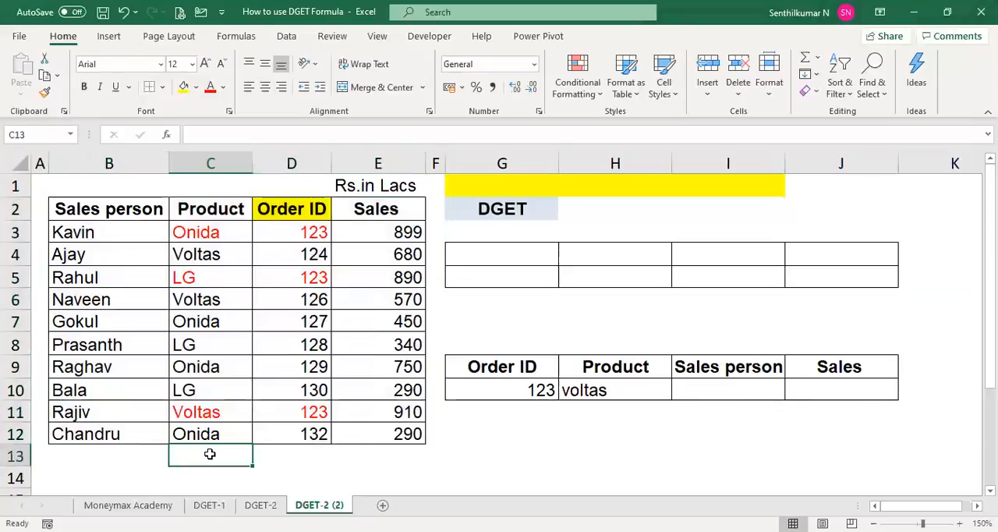
pyautogui.click(134, 226)
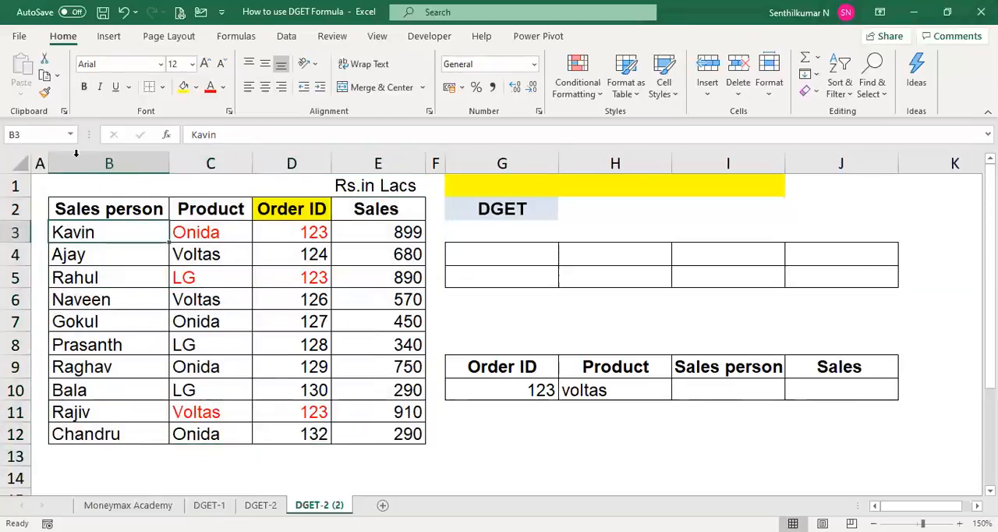
pyautogui.click(70, 137)
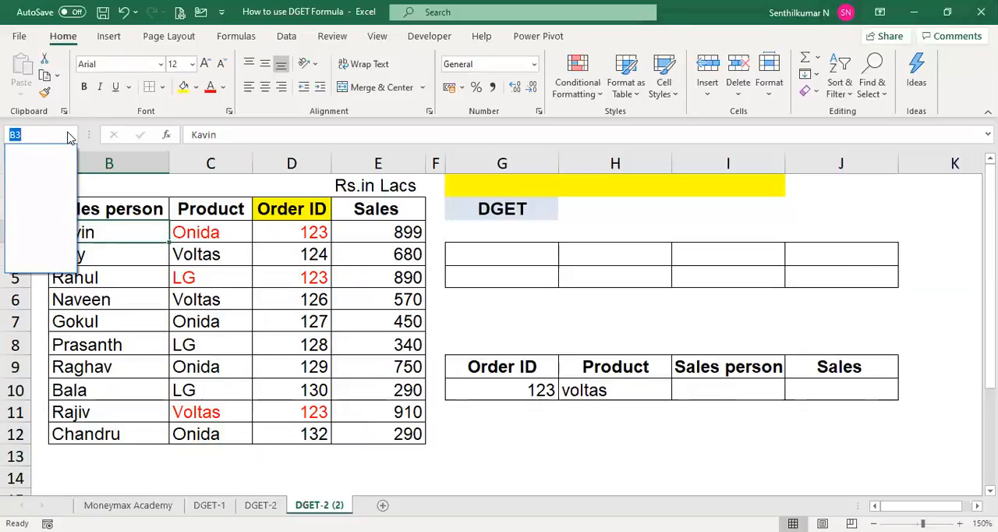
pyautogui.click(69, 136)
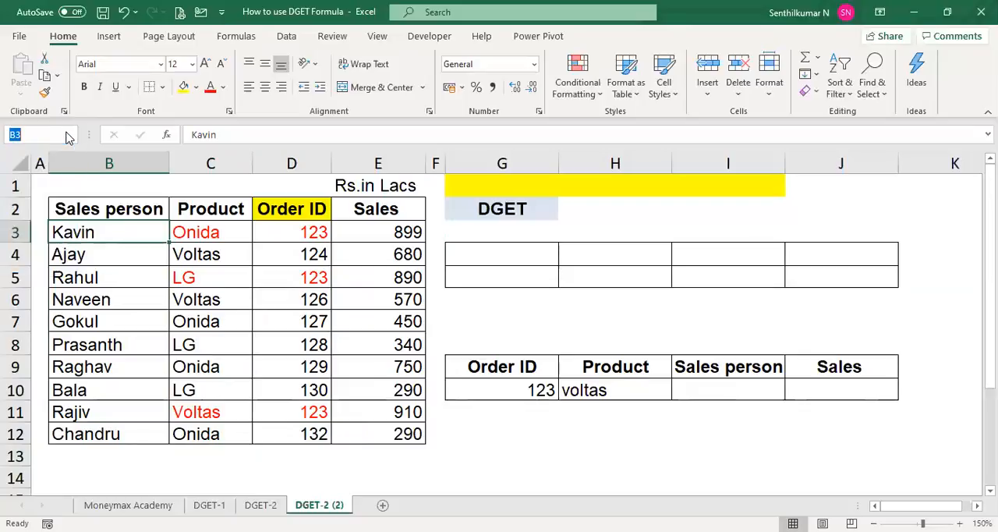
# - Try to name the sales table range B2:E12 sales_data
pyautogui.click(116, 212)
pyautogui.hotkey('shift', 'Right')
pyautogui.hotkey('shift', 'Right')
pyautogui.hotkey('shift', 'Right')
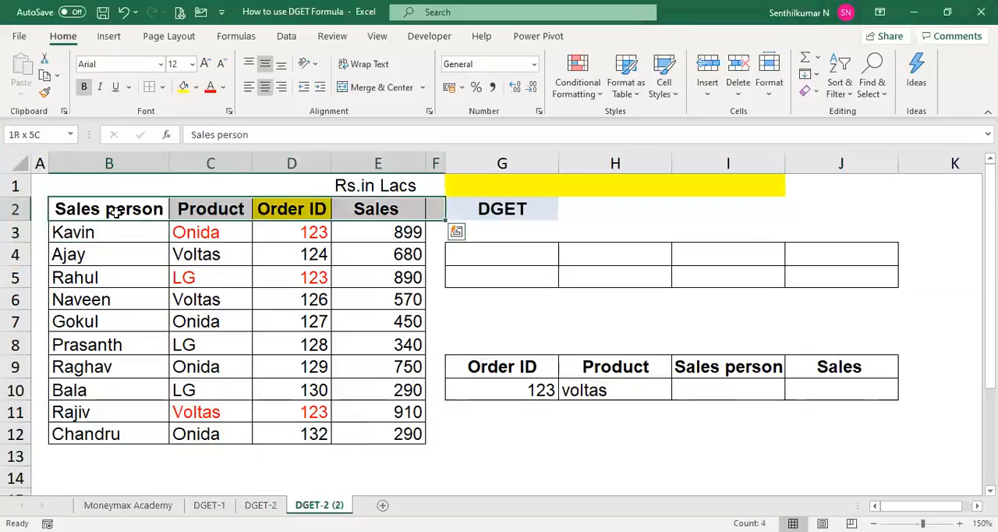
pyautogui.hotkey('ctrl', 'shift', 'Down')
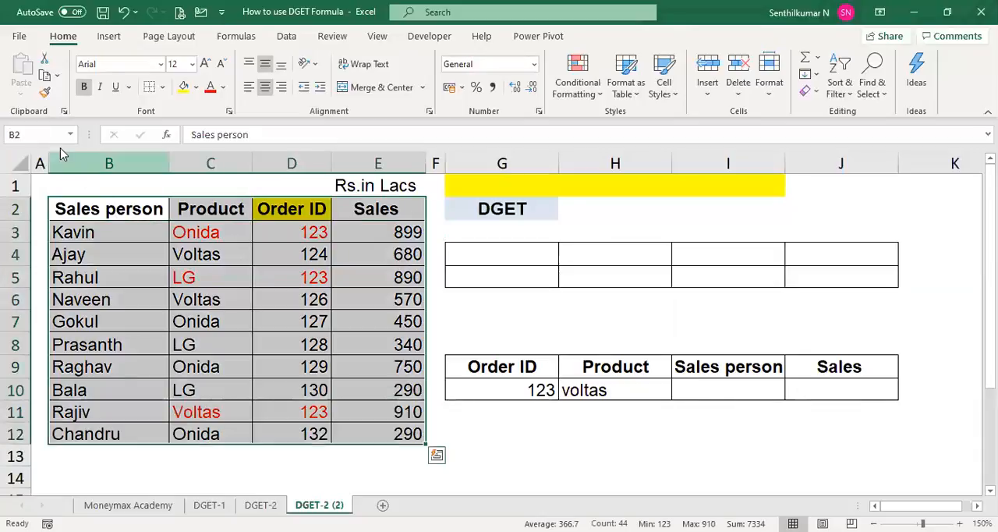
pyautogui.click(71, 134)
pyautogui.write('sakes_data')
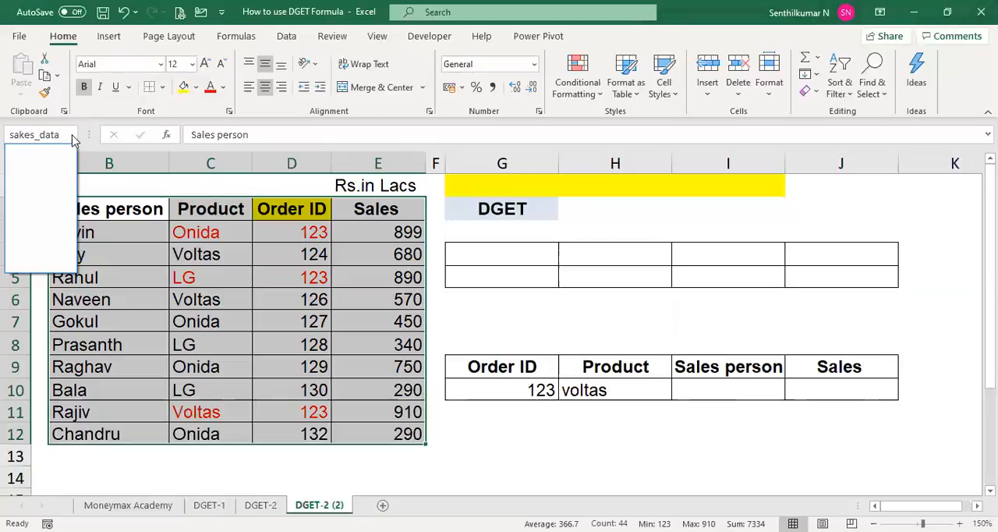
pyautogui.press('BackSpace')
pyautogui.press('BackSpace')
pyautogui.press('BackSpace')
pyautogui.press('BackSpace')
pyautogui.write('les')
pyautogui.press('Return')
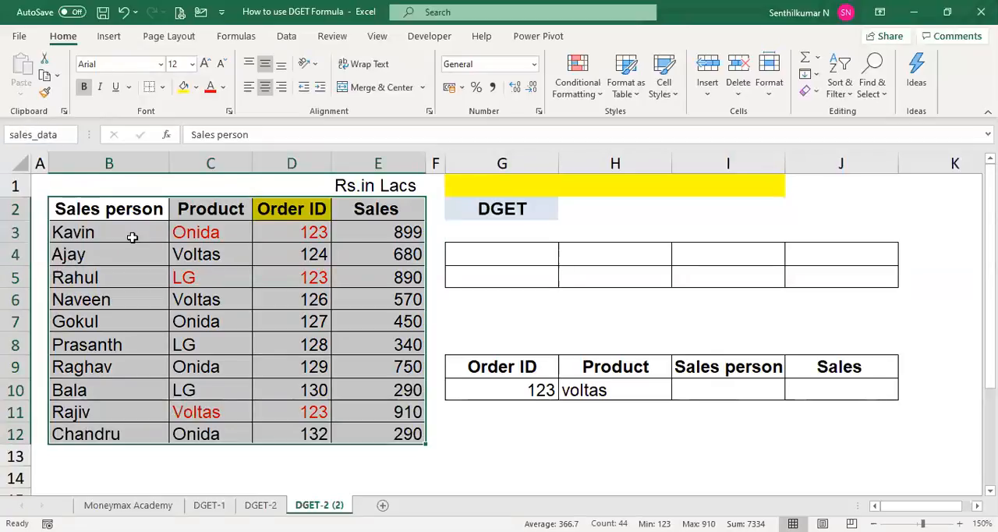
pyautogui.click(545, 322)
pyautogui.click(121, 224)
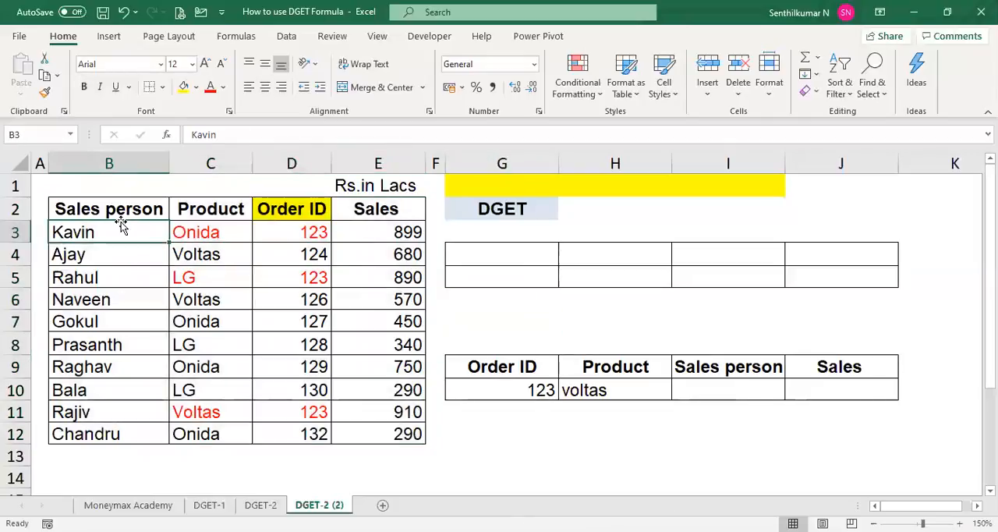
# - Write the range name sales_data in G13 as an illustration and clear the cell again
pyautogui.click(532, 461)
pyautogui.write('sales_data')
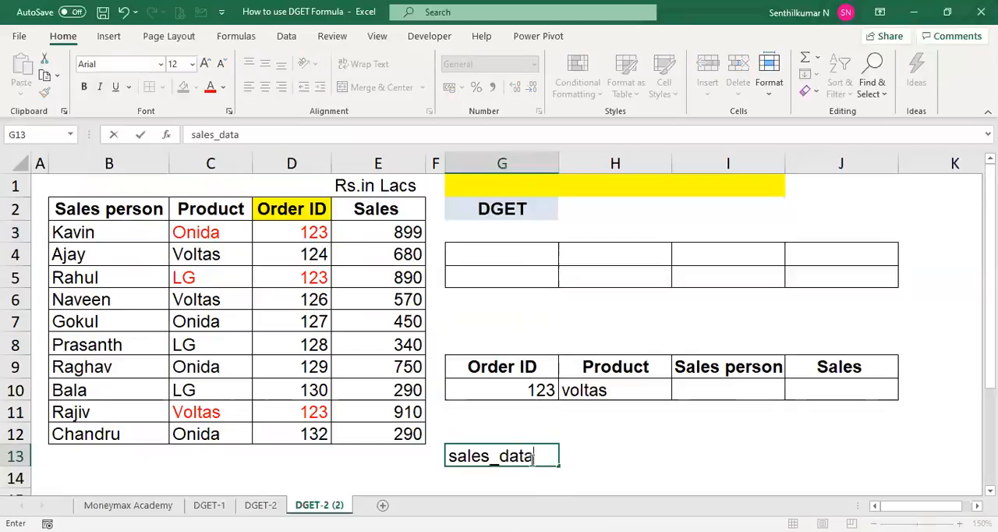
pyautogui.press('Tab')
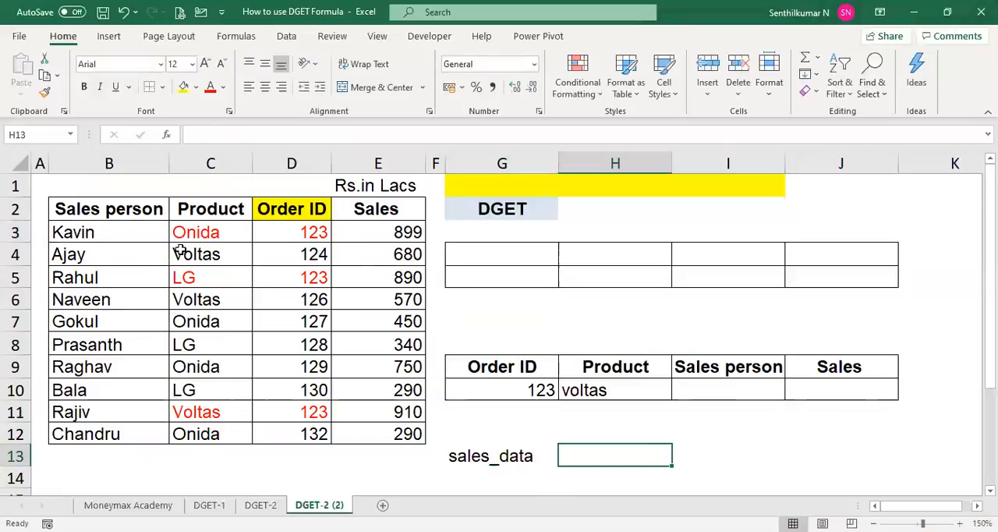
pyautogui.press('Left')
pyautogui.press('Delete')
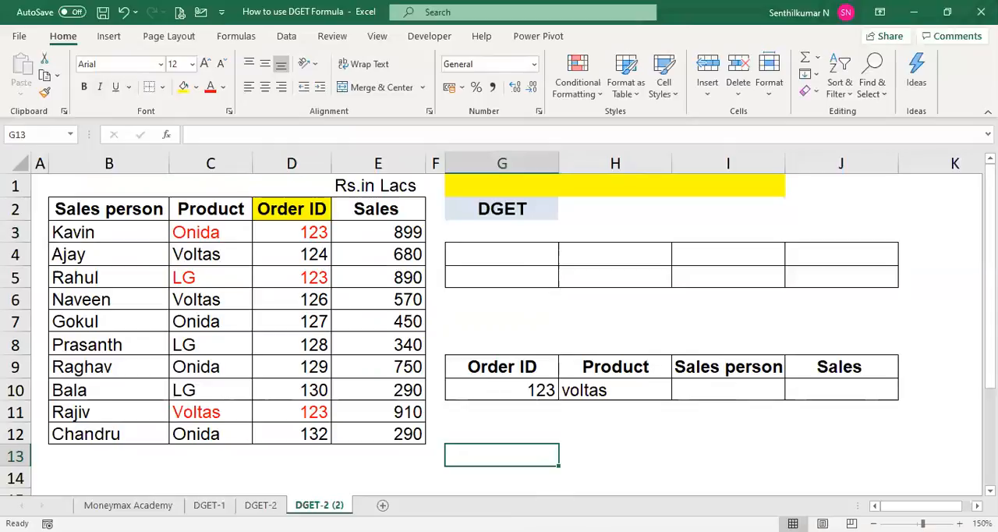
pyautogui.click(71, 134)
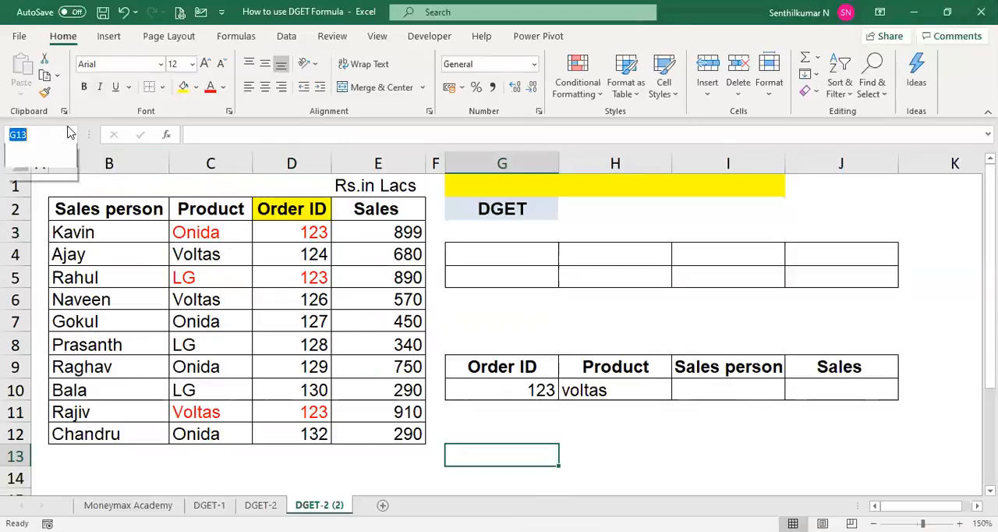
pyautogui.click(147, 239)
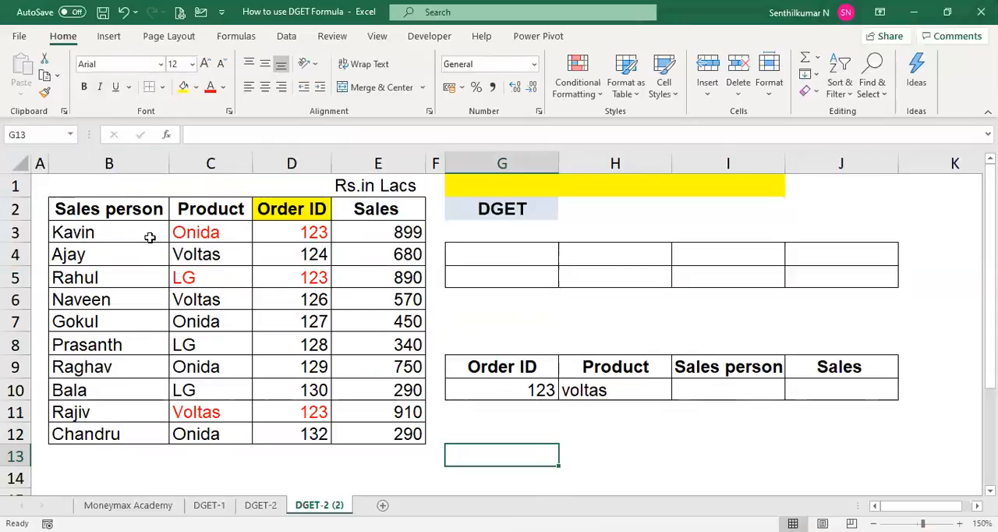
pyautogui.click(138, 213)
pyautogui.hotkey('ctrl', 'a')
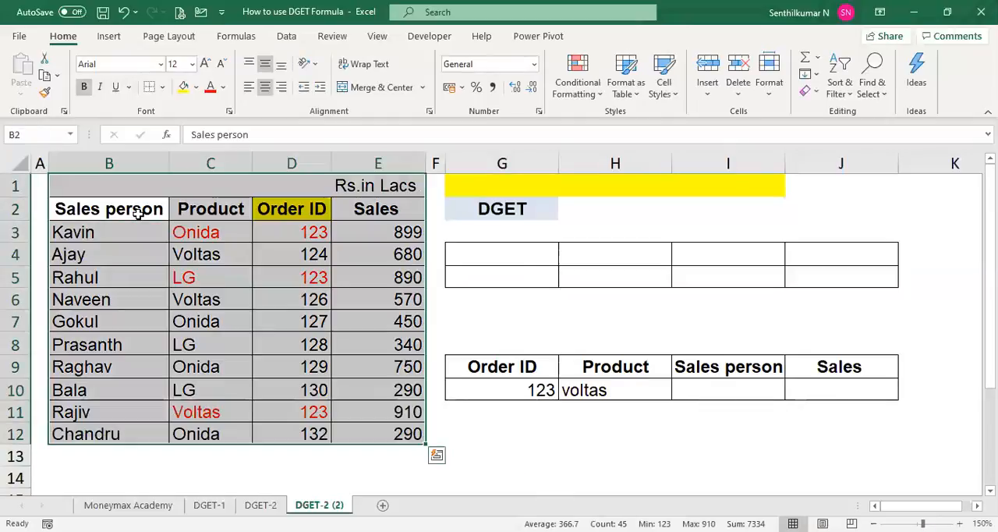
pyautogui.click(140, 290)
pyautogui.press('Up')
pyautogui.press('Up')
pyautogui.press('Up')
pyautogui.press('Up')
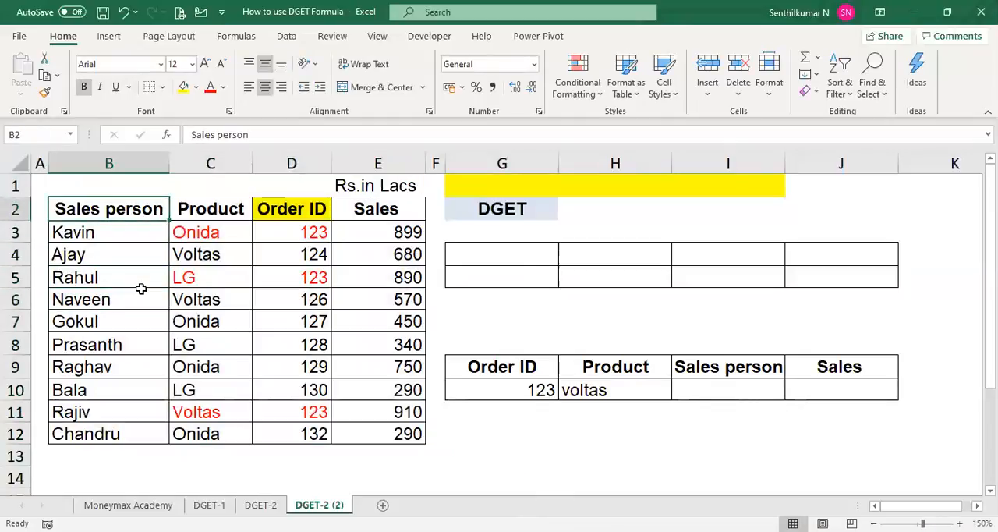
# - Select the sales table B2:E12 and delete all existing defined names from the workbook
pyautogui.hotkey('ctrl', 'shift', 'Right')
pyautogui.hotkey('ctrl', 'shift', 'Down')
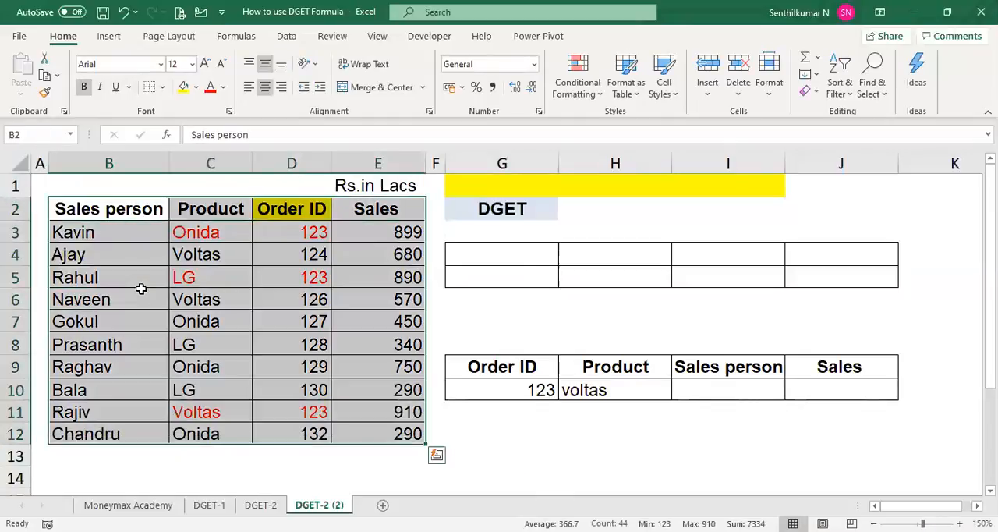
pyautogui.click(71, 139)
pyautogui.click(72, 140)
pyautogui.click(235, 37)
pyautogui.click(422, 87)
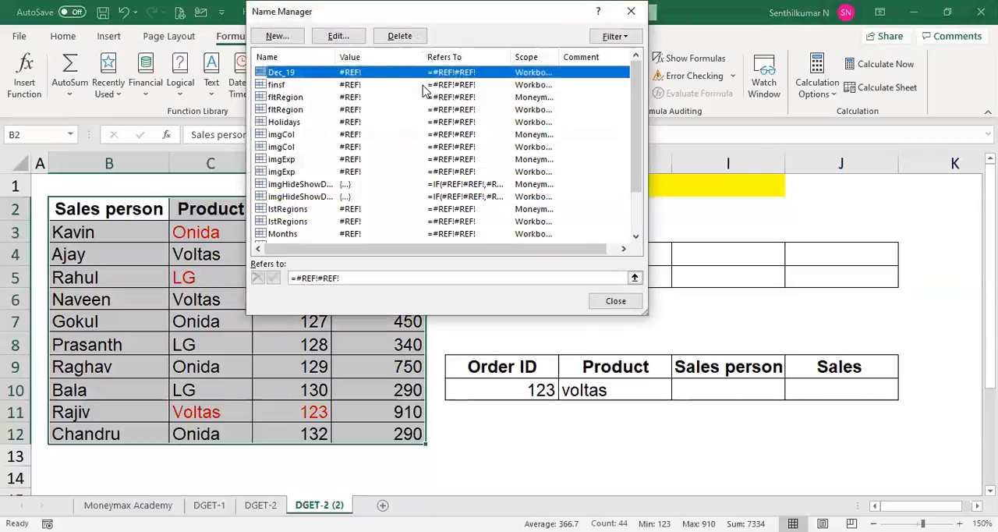
pyautogui.hotkey('shift', 'Down')
pyautogui.hotkey('shift', 'Down')
pyautogui.hotkey('shift', 'Down')
pyautogui.hotkey('shift', 'Down')
pyautogui.hotkey('shift', 'Down')
pyautogui.hotkey('shift', 'Down')
pyautogui.hotkey('shift', 'Down')
pyautogui.hotkey('shift', 'Down')
pyautogui.hotkey('shift', 'Down')
pyautogui.hotkey('shift', 'Down')
pyautogui.hotkey('shift', 'Down')
pyautogui.hotkey('shift', 'Down')
pyautogui.hotkey('shift', 'Down')
pyautogui.hotkey('shift', 'Down')
pyautogui.hotkey('shift', 'Down')
pyautogui.hotkey('shift', 'Down')
pyautogui.hotkey('shift', 'Down')
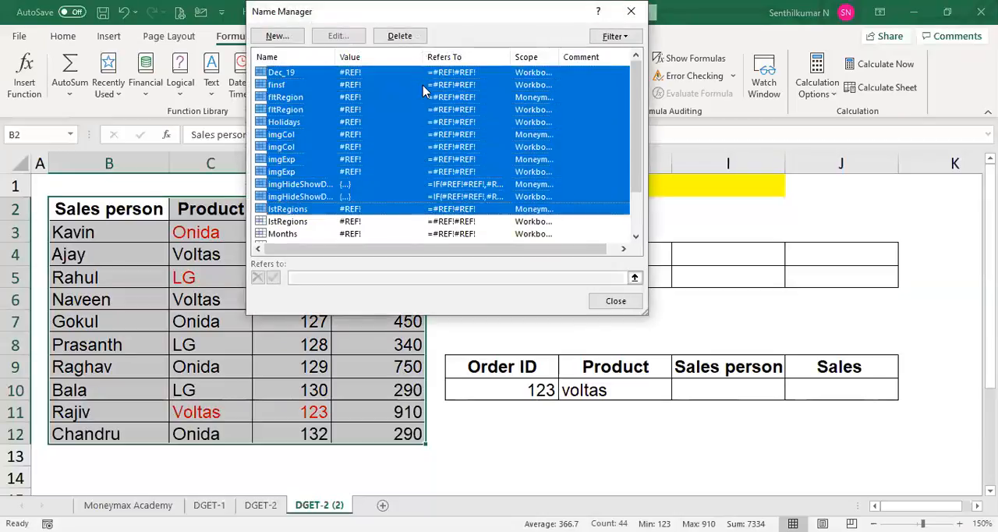
pyautogui.press('Delete')
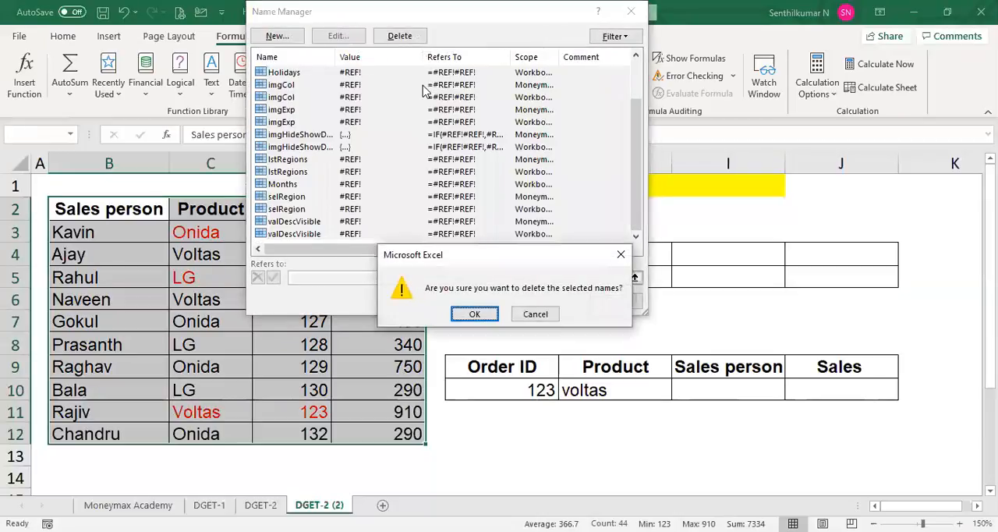
pyautogui.click(465, 315)
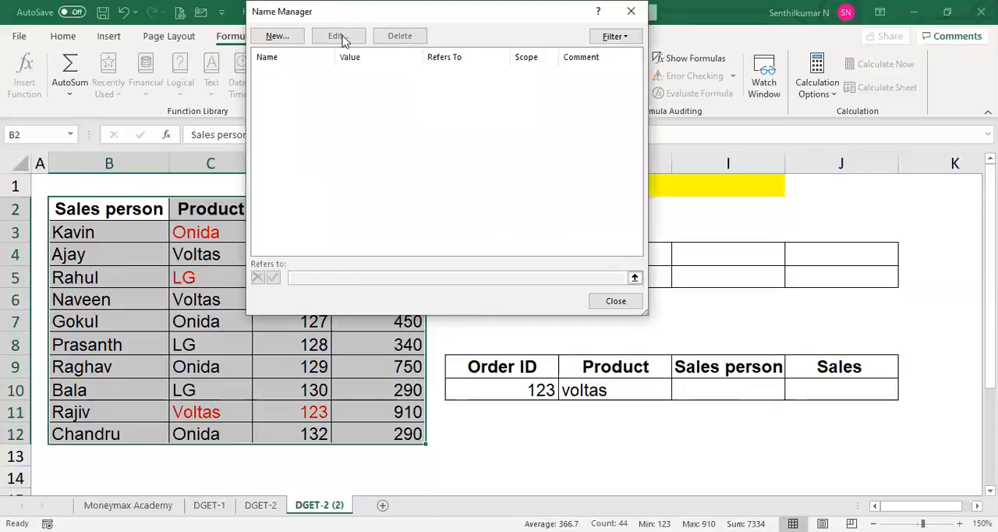
# - Define the workbook-scoped name Sales_data for the range B2:E12 on the DGET-2 (2) sheet
pyautogui.click(278, 34)
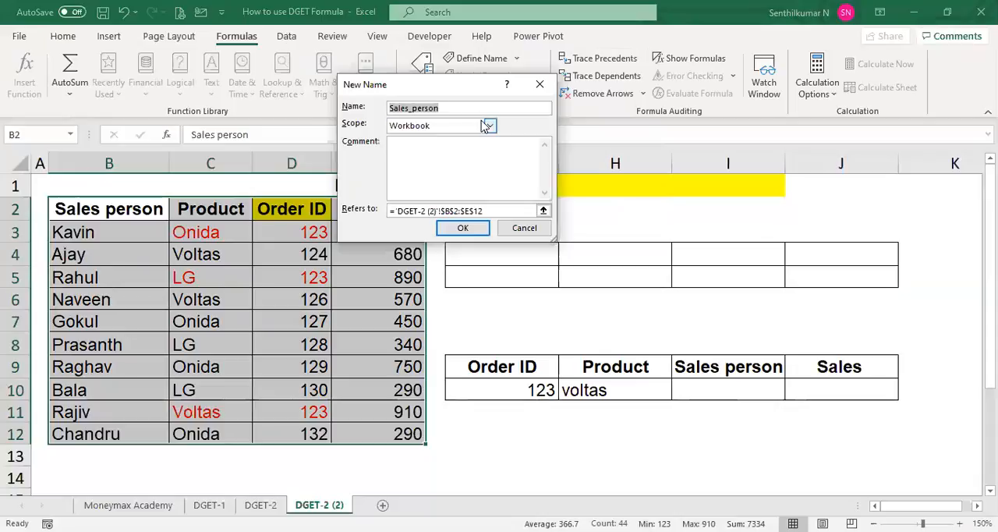
pyautogui.write('Sale')
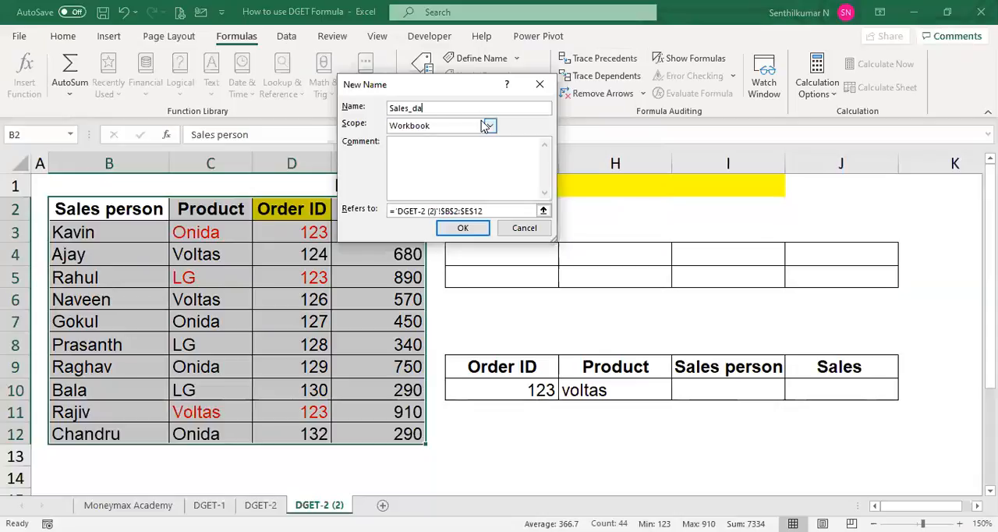
pyautogui.click(464, 229)
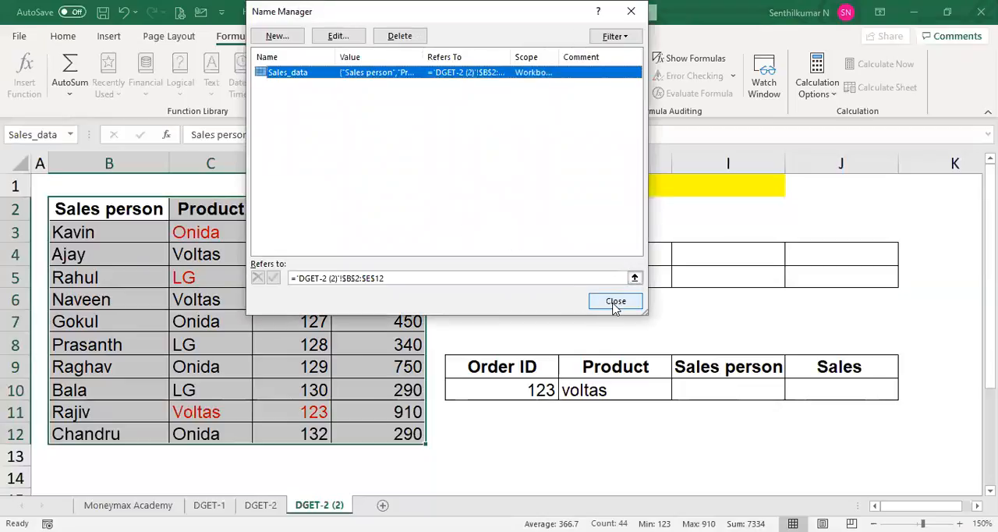
pyautogui.click(614, 304)
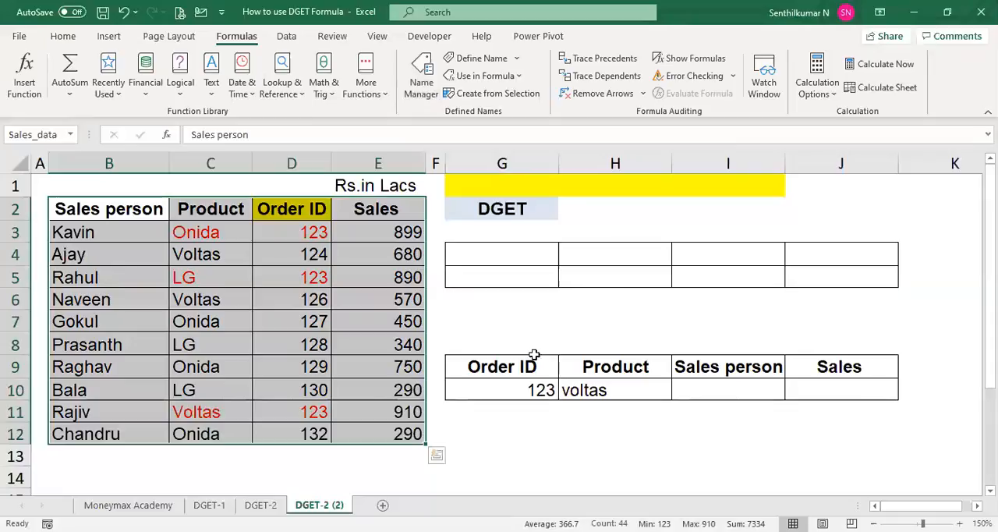
# - Write the range name sales_data in G7 as an illustration and clear the cell again
pyautogui.click(532, 310)
pyautogui.write('sale')
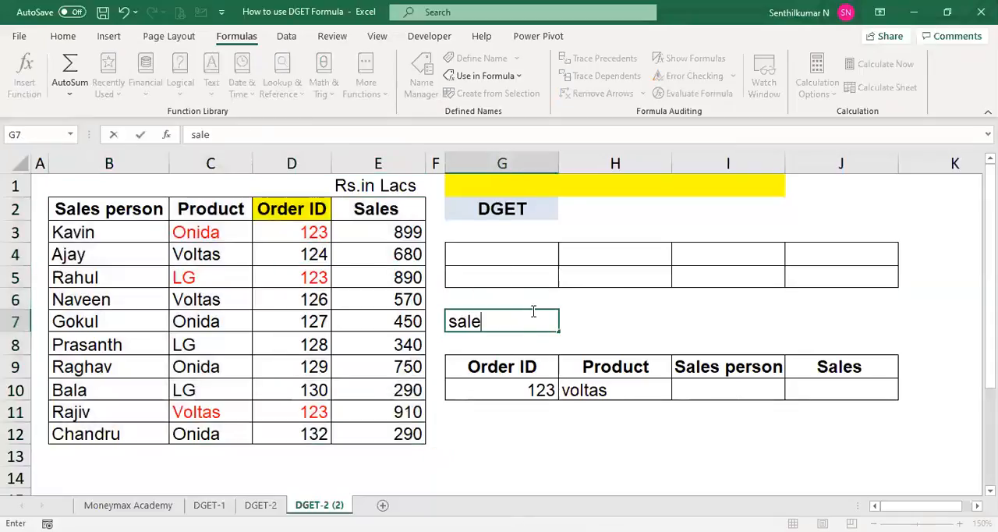
pyautogui.write('s_data')
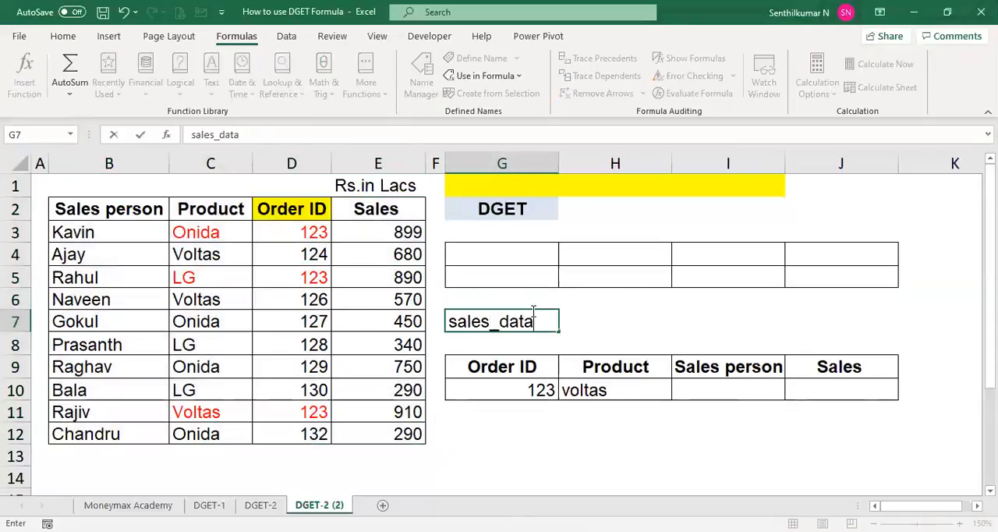
pyautogui.press('Tab')
pyautogui.doubleClick(533, 310)
pyautogui.press('Escape')
pyautogui.press('Delete')
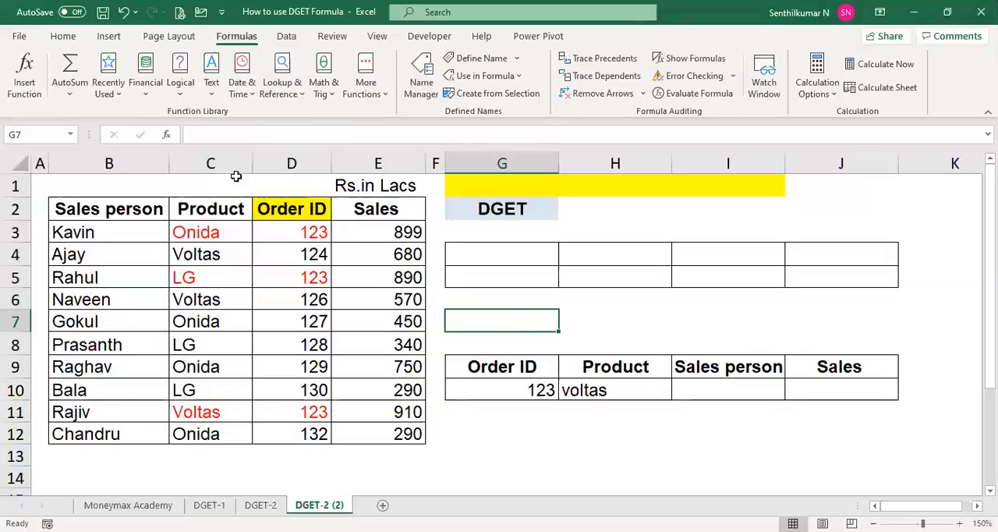
# - Bring up the DGET function arguments from the Database function category in cell I11 and dismiss them without entering any
pyautogui.click(695, 411)
pyautogui.write('=')
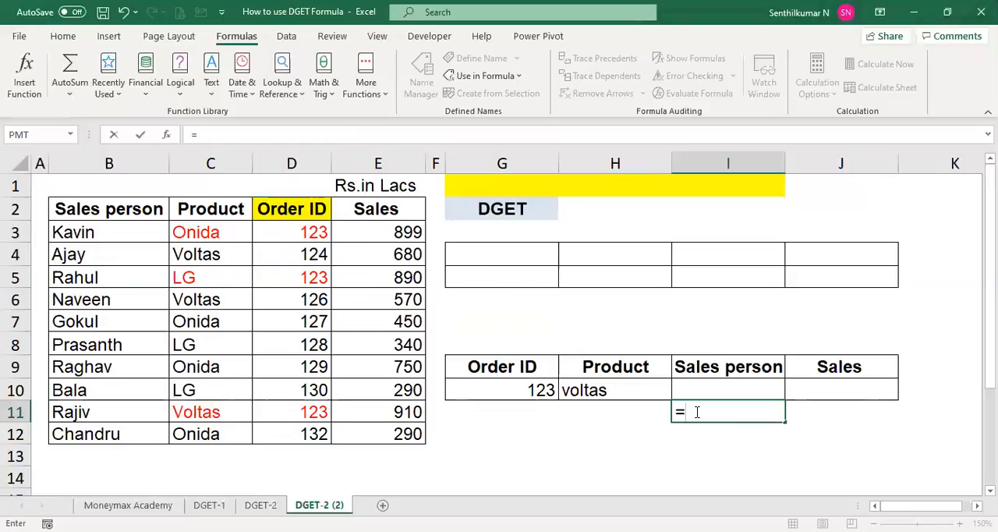
pyautogui.press('Escape')
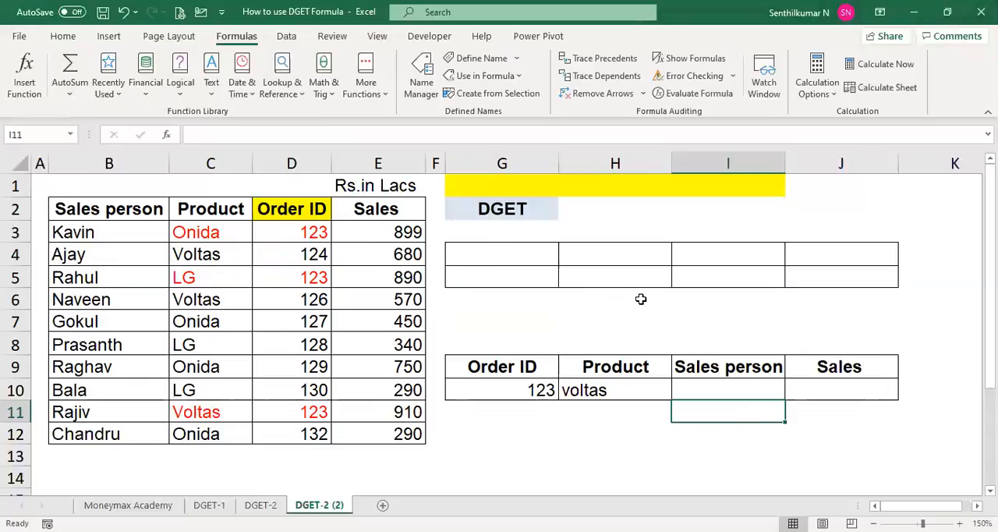
pyautogui.click(26, 81)
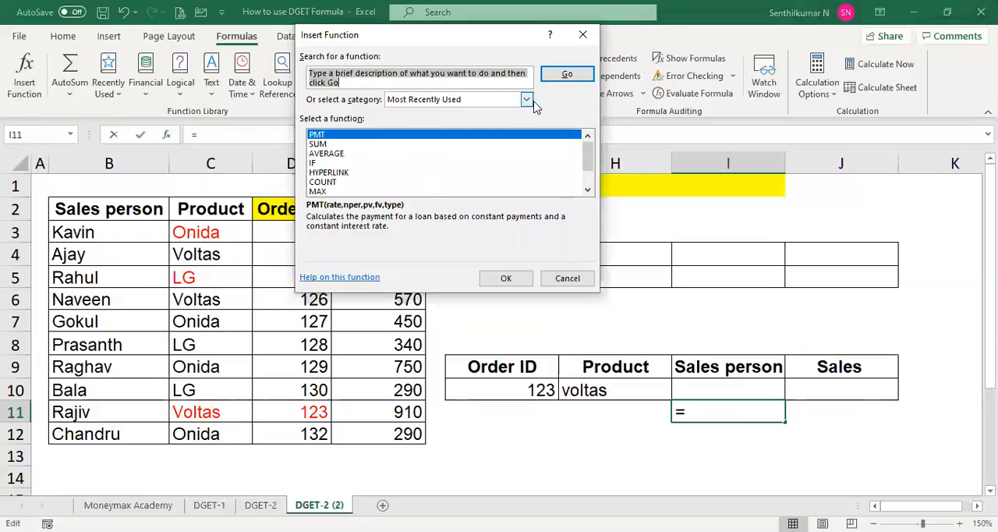
pyautogui.click(527, 100)
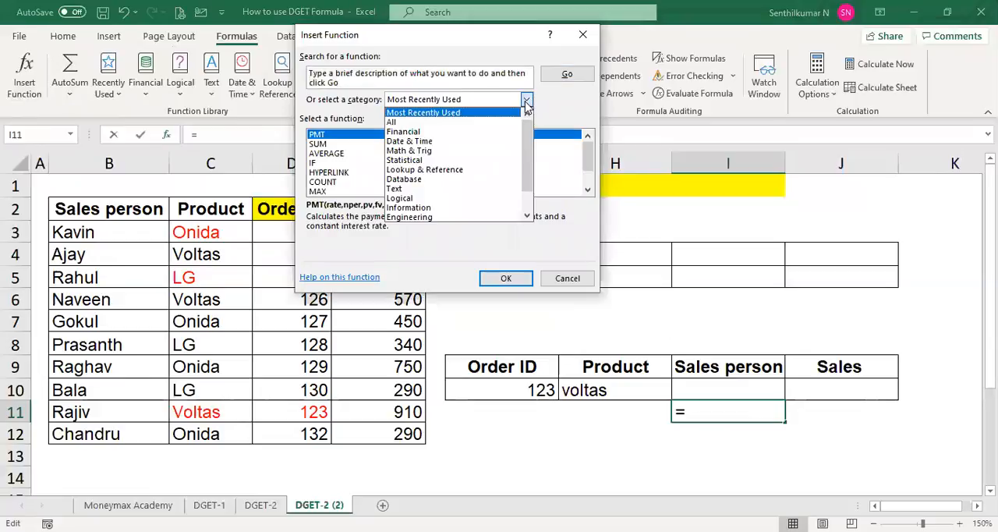
pyautogui.click(466, 179)
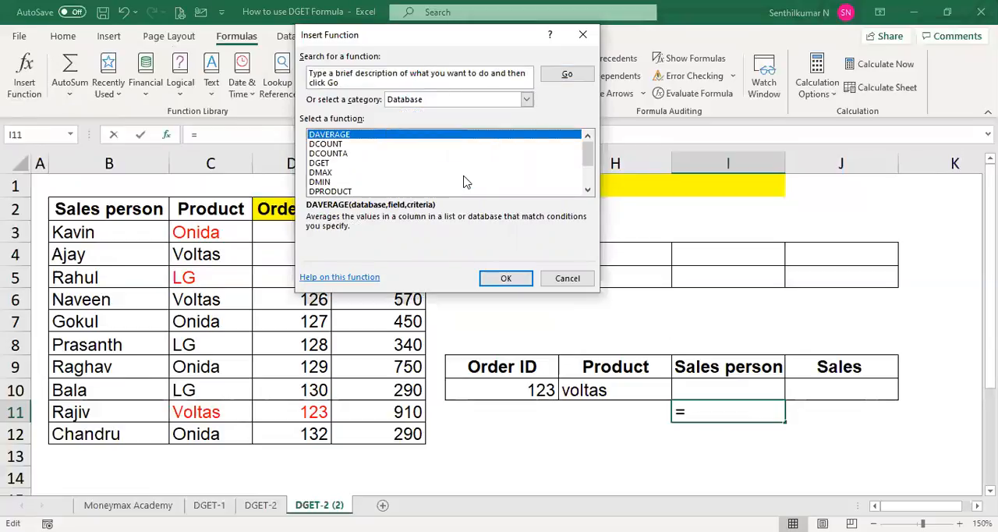
pyautogui.click(323, 163)
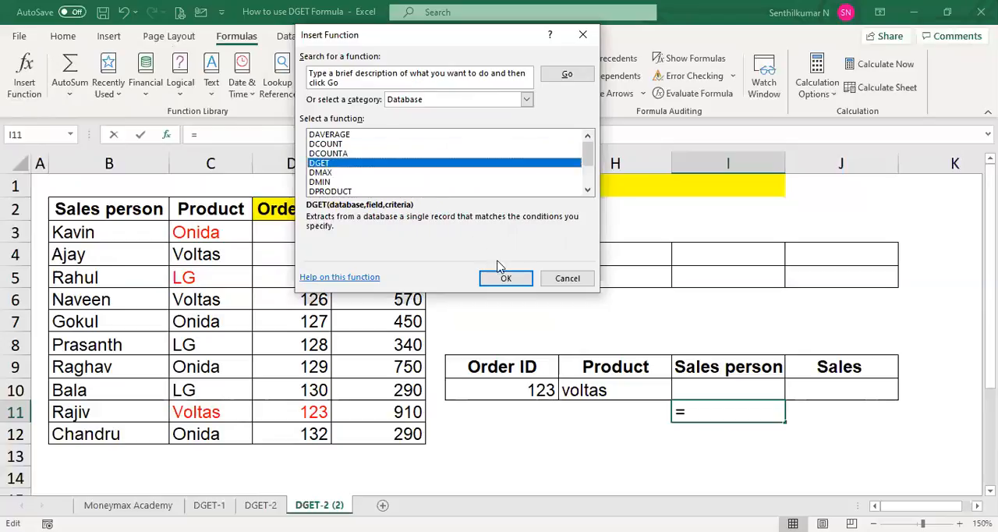
pyautogui.click(507, 279)
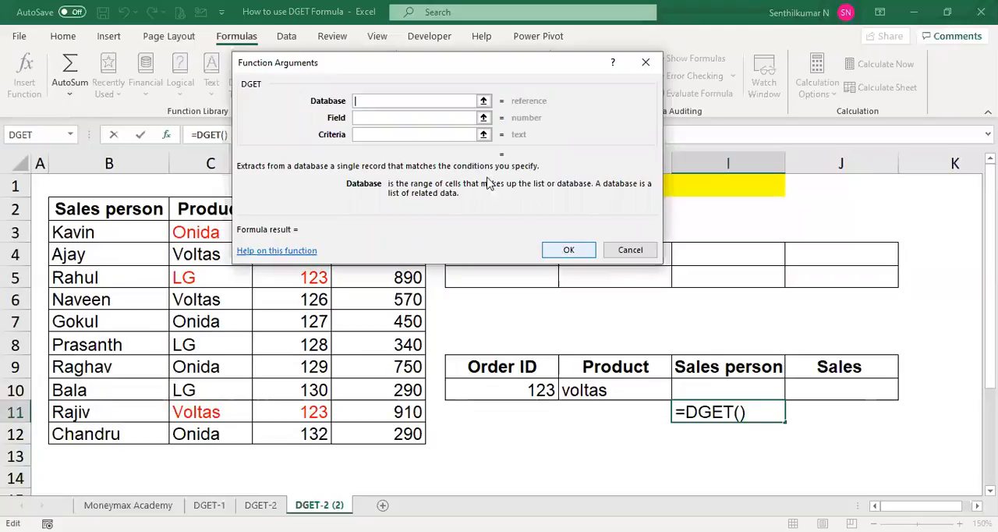
pyautogui.press('Escape')
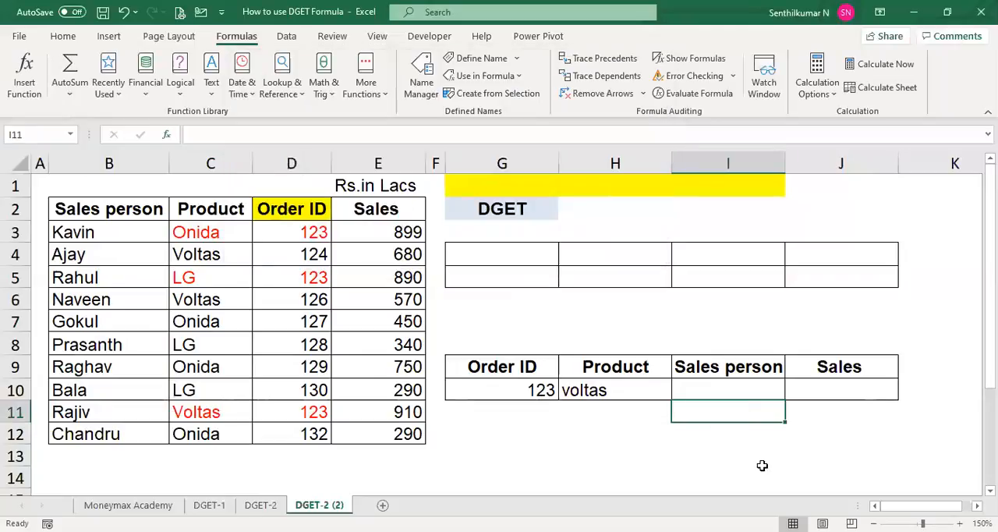
pyautogui.write('=')
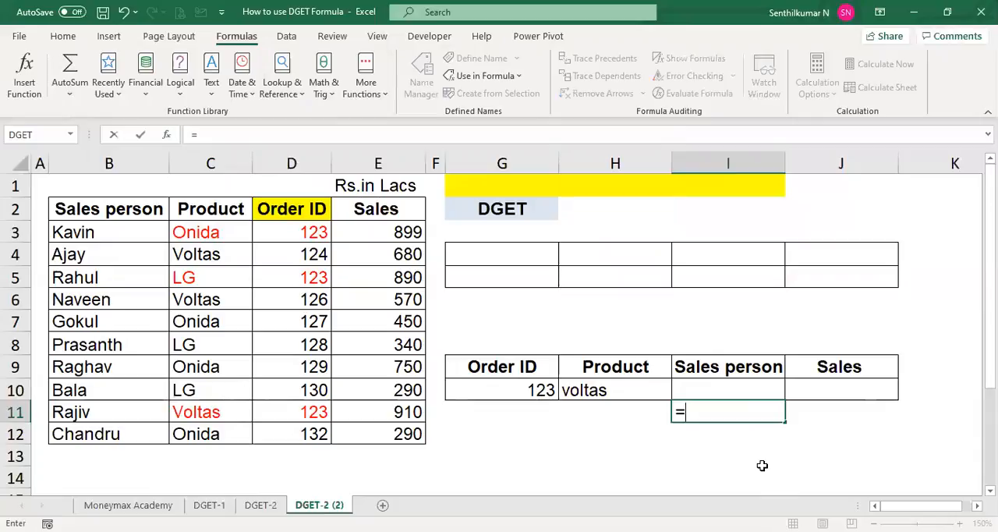
pyautogui.write('DGET(')
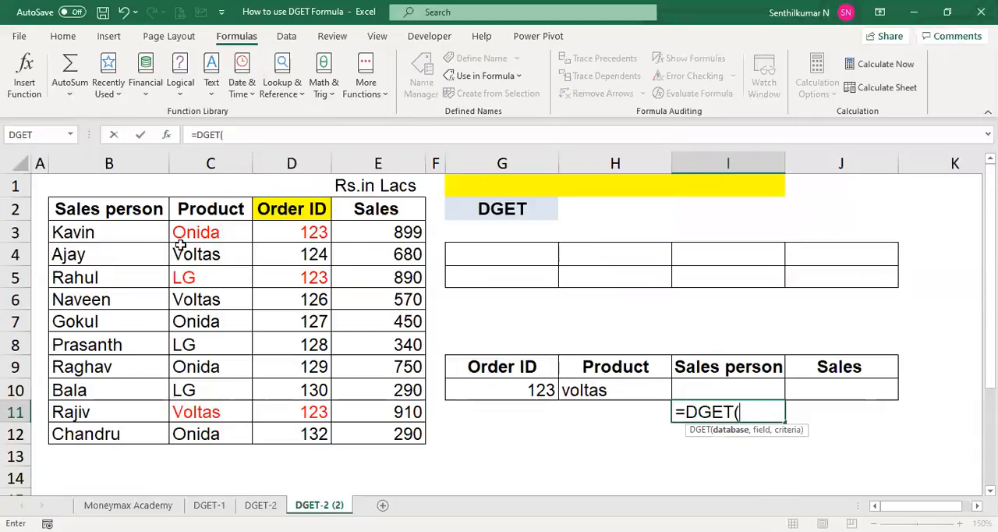
pyautogui.write('sale')
pyautogui.press('Tab')
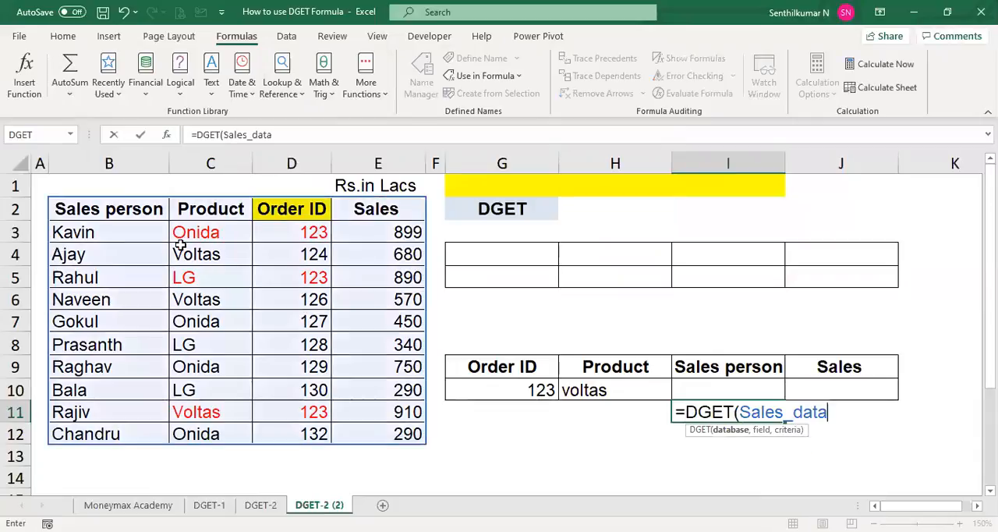
pyautogui.write(',')
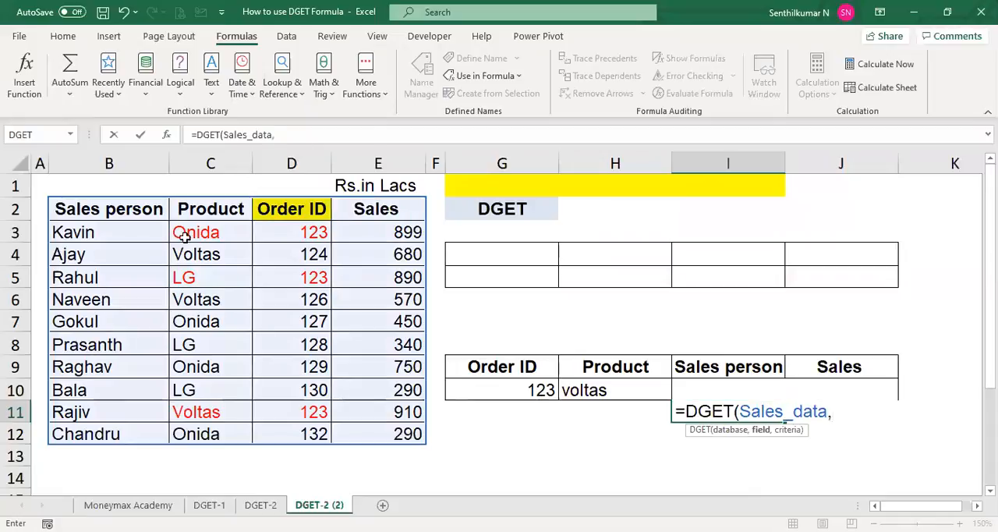
pyautogui.click(705, 362)
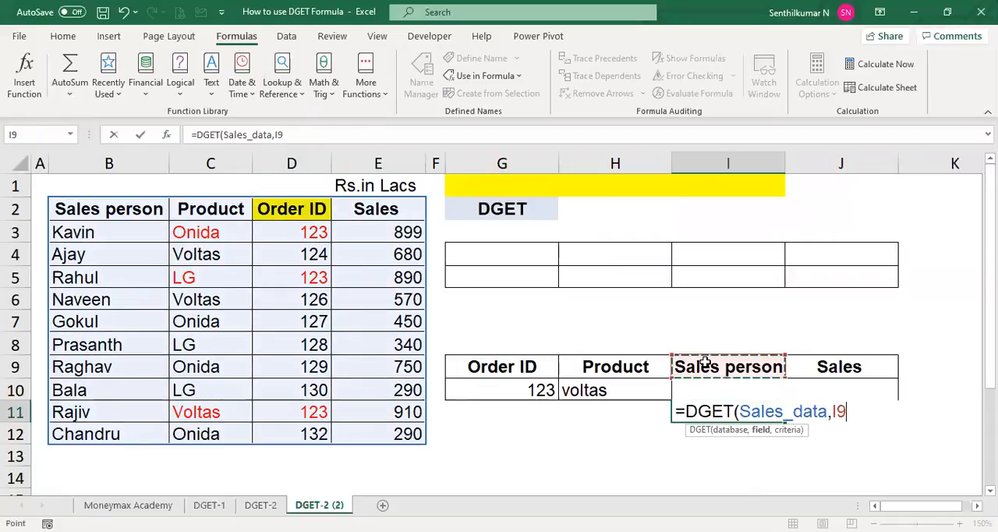
pyautogui.write(',')
pyautogui.click(521, 372)
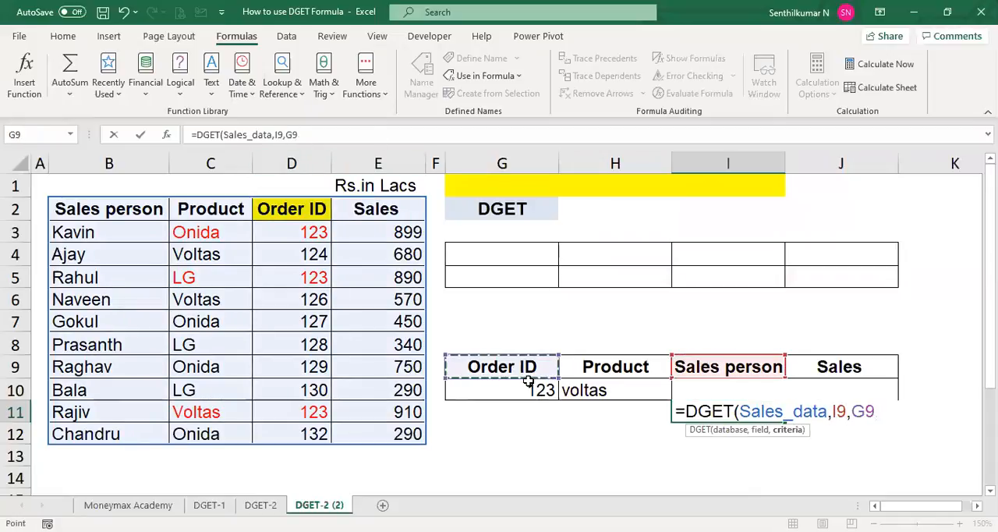
pyautogui.moveTo(529, 381); pyautogui.dragTo(588, 390)
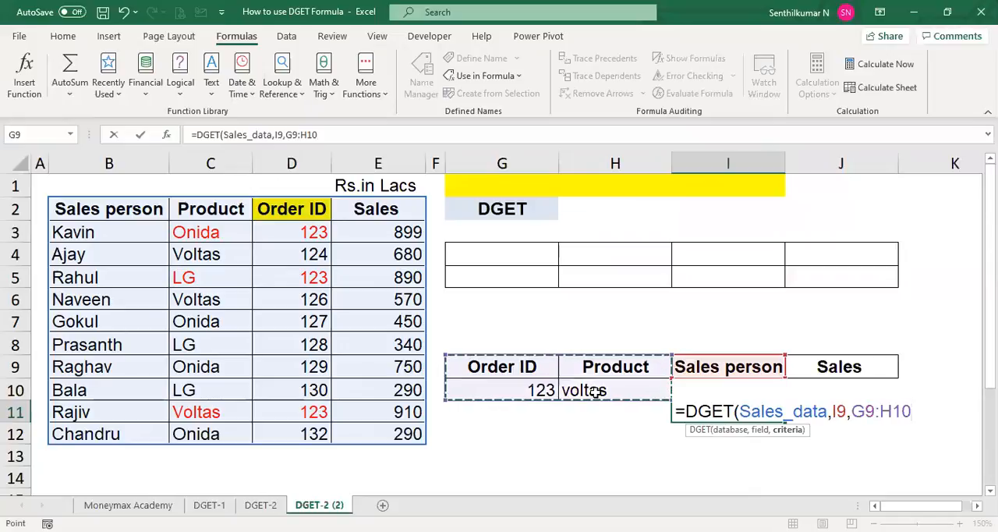
pyautogui.press('Escape')
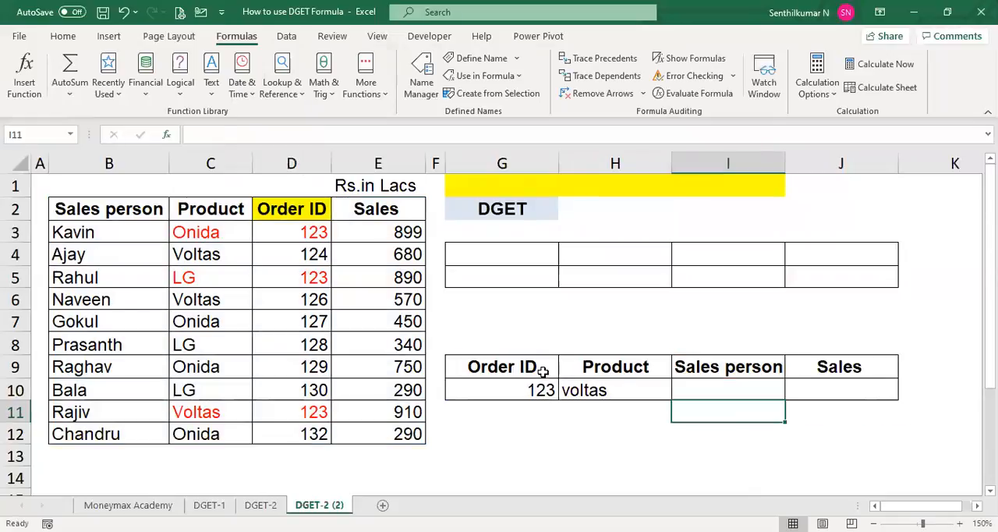
# - Define the workbook-scoped name orderID for the criteria range G9:H10 on the DGET-2 (2) sheet
pyautogui.click(542, 372)
pyautogui.hotkey('shift', 'Right')
pyautogui.hotkey('shift', 'Down')
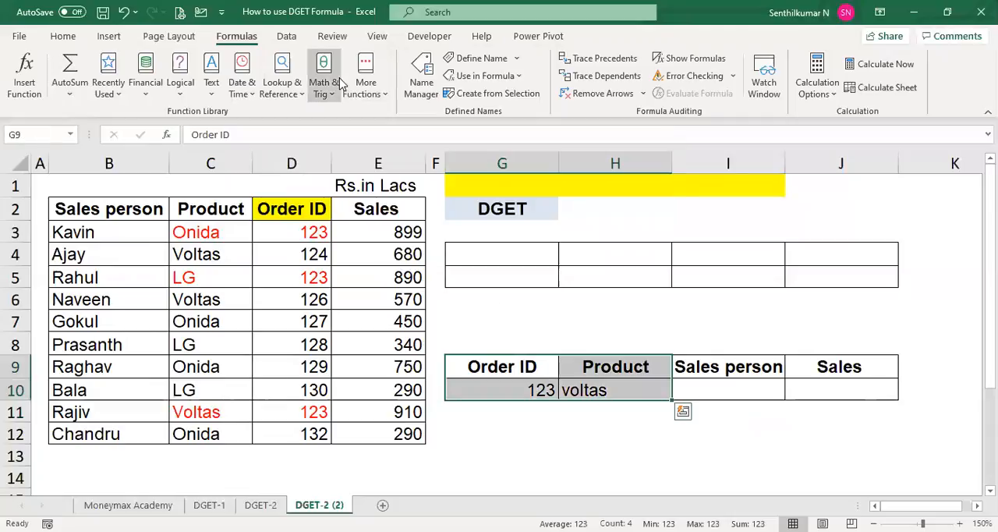
pyautogui.click(419, 81)
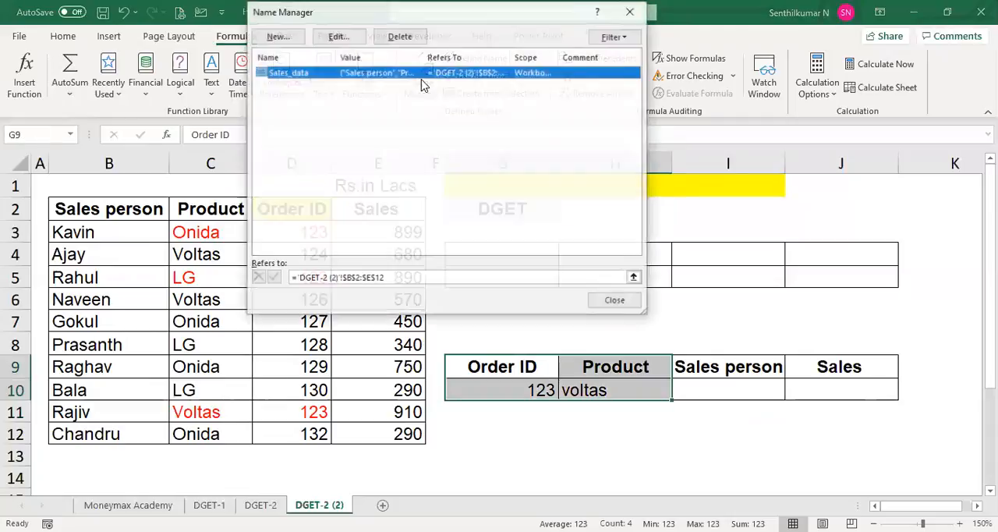
pyautogui.click(285, 39)
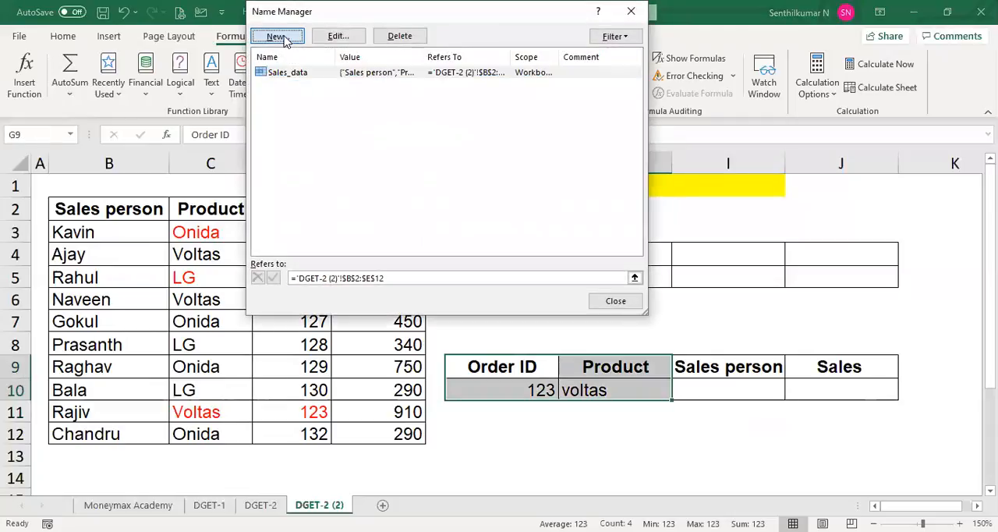
pyautogui.write('oe')
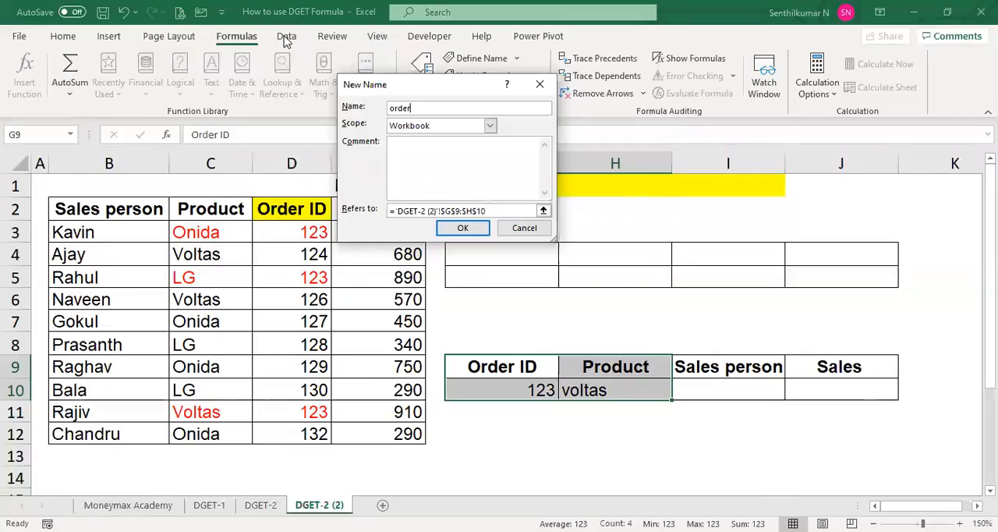
pyautogui.write('derID')
pyautogui.click(473, 230)
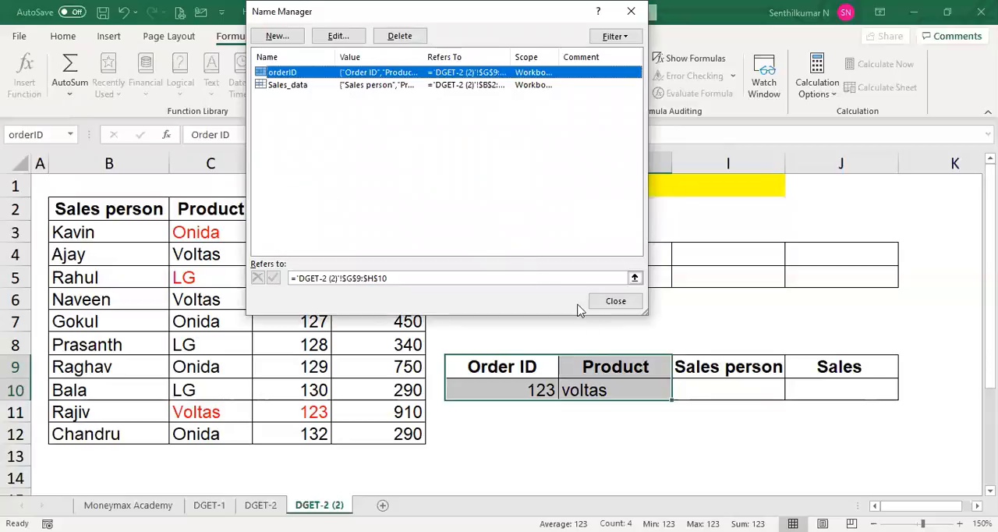
pyautogui.click(611, 304)
pyautogui.press('Escape')
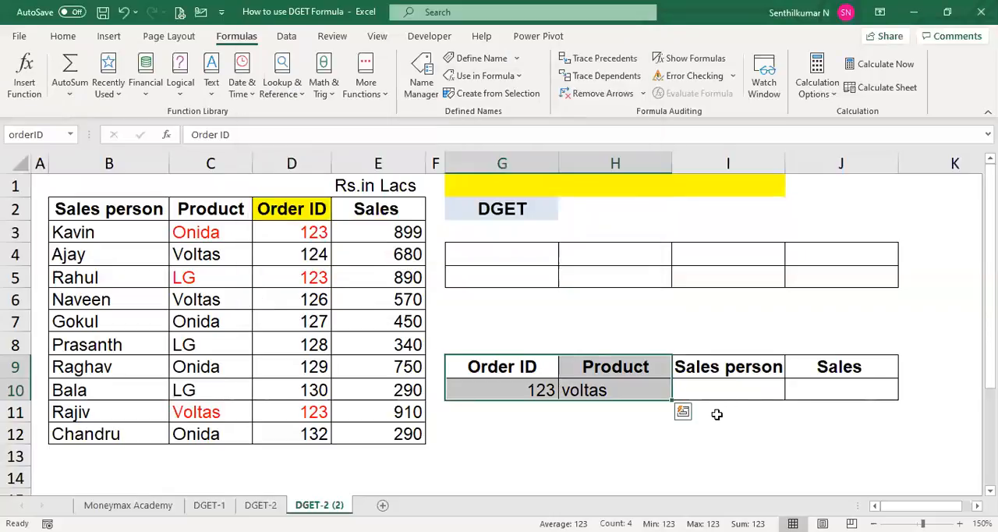
# - Enter =DGET(Sales_data,I9,orderID) in cell I11 to look up the sales person
pyautogui.click(717, 412)
pyautogui.write('=')
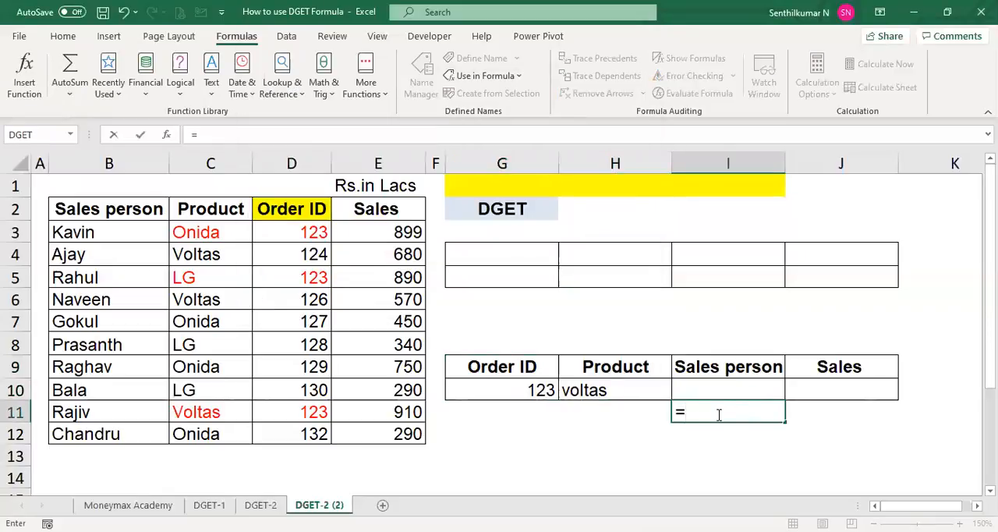
pyautogui.write('DGET(')
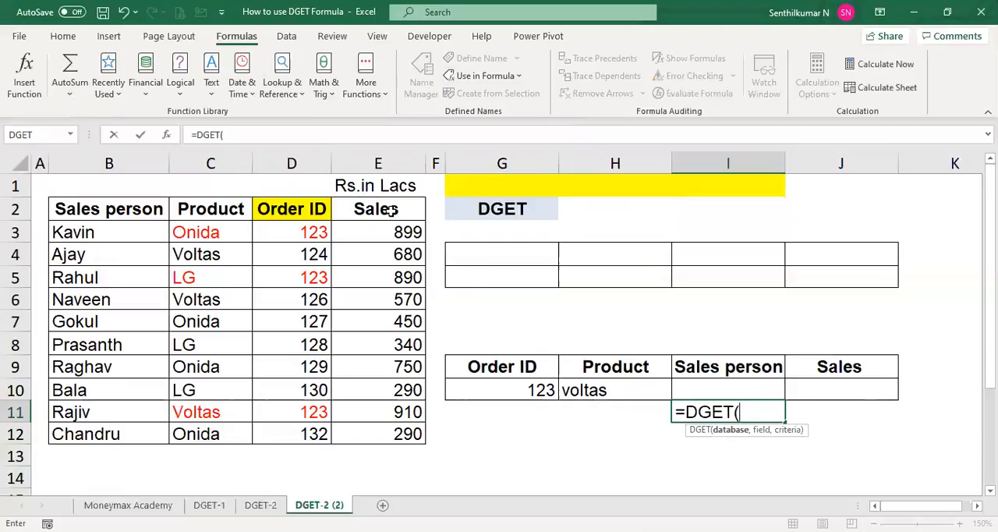
pyautogui.write('sal')
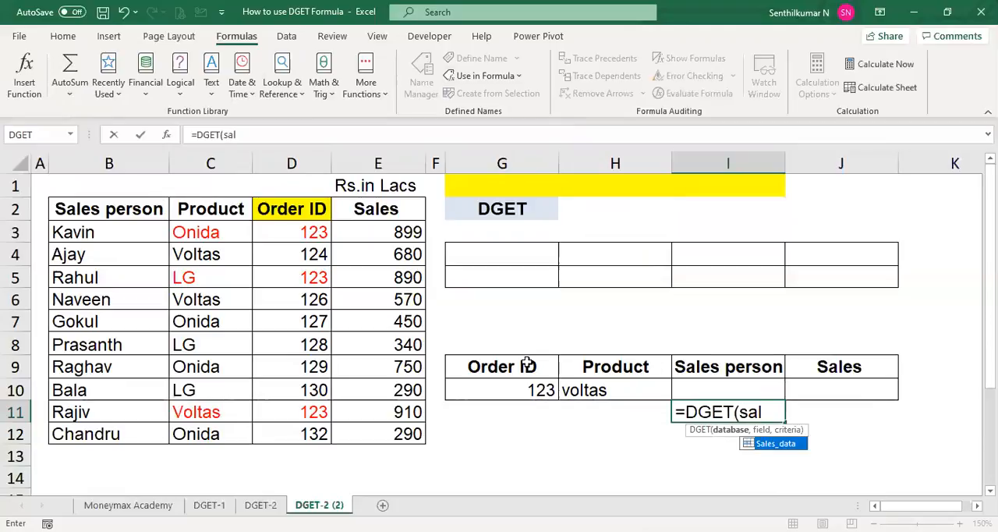
pyautogui.press('Tab')
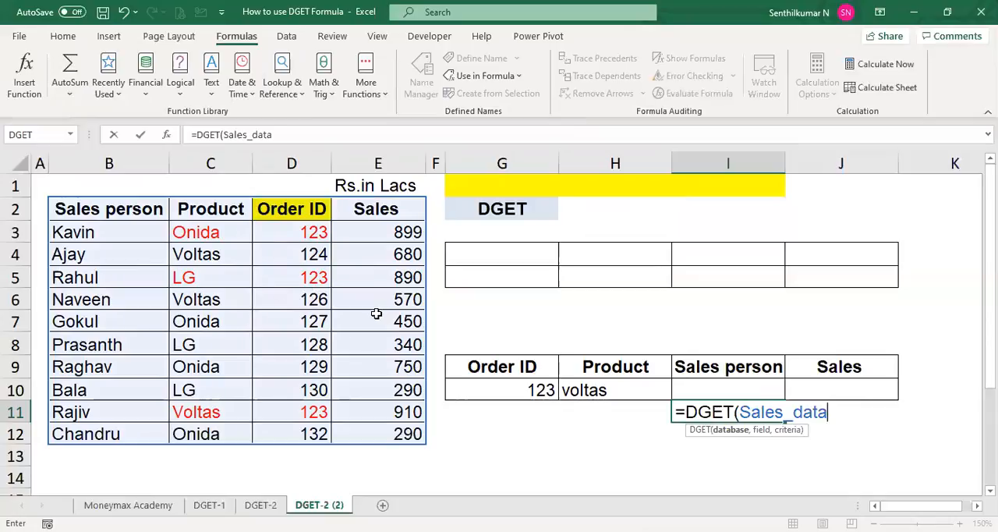
pyautogui.write(',')
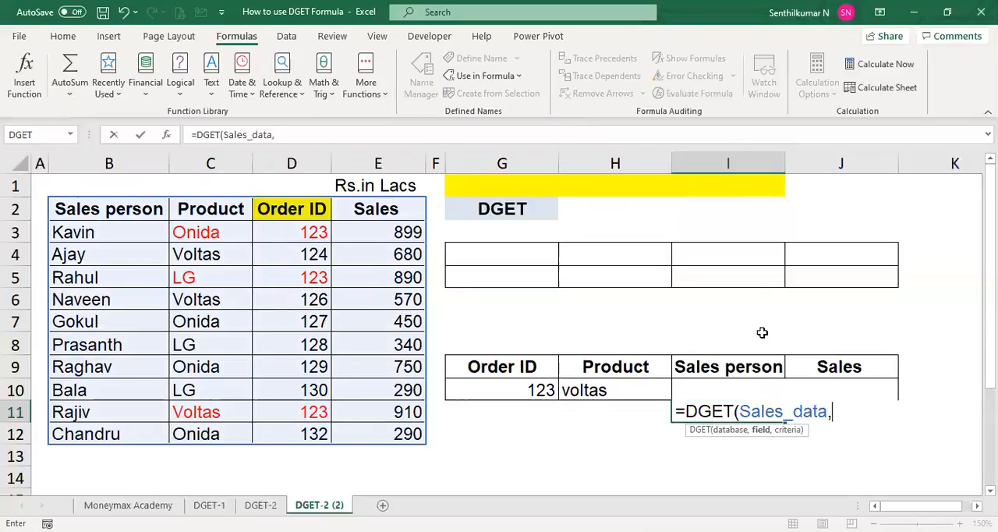
pyautogui.click(713, 370)
pyautogui.write(',oer')
pyautogui.press('BackSpace')
pyautogui.press('BackSpace')
pyautogui.write('rderID')
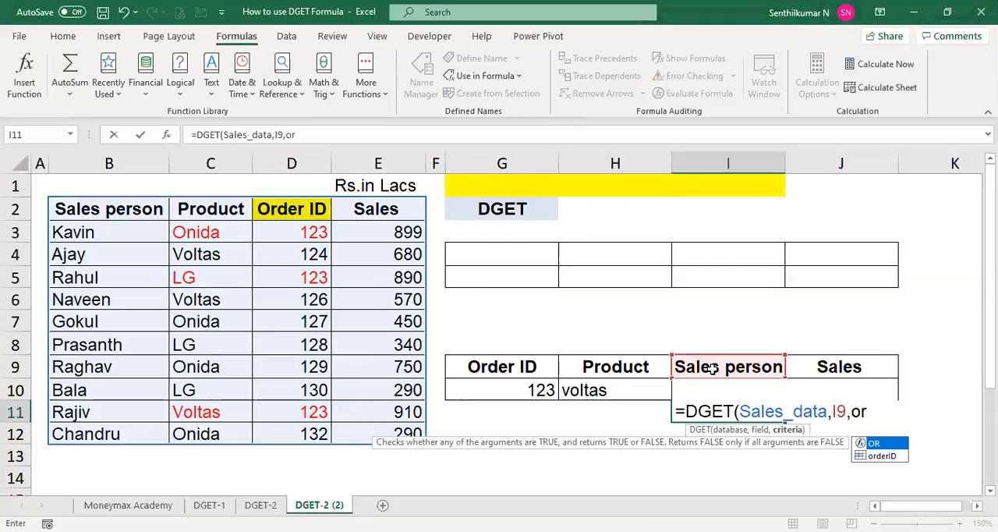
pyautogui.write(')')
pyautogui.press('Return')
# - Copy the DGET formula from I11 to J11 to look up the Sales field
pyautogui.press('Up')
pyautogui.hotkey('ctrl', 'c')
pyautogui.press('Right')
pyautogui.keyDown('ctrl'); pyautogui.click(571, 379); pyautogui.keyUp('ctrl')
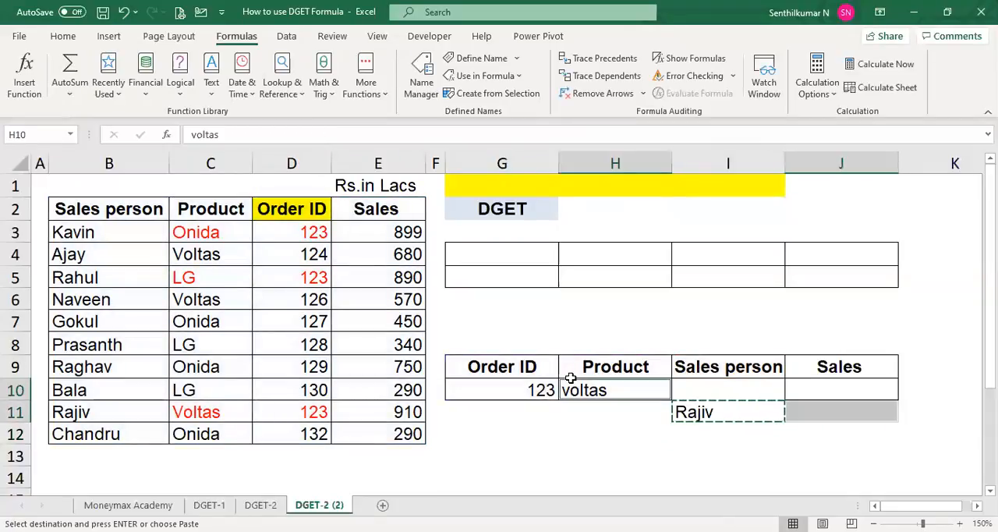
pyautogui.press('Escape')
pyautogui.press('Left')
pyautogui.press('Right')
pyautogui.press('Down')
pyautogui.press('Right')
pyautogui.hotkey('ctrl', 'c')
pyautogui.press('Right')
pyautogui.hotkey('ctrl', 'v')
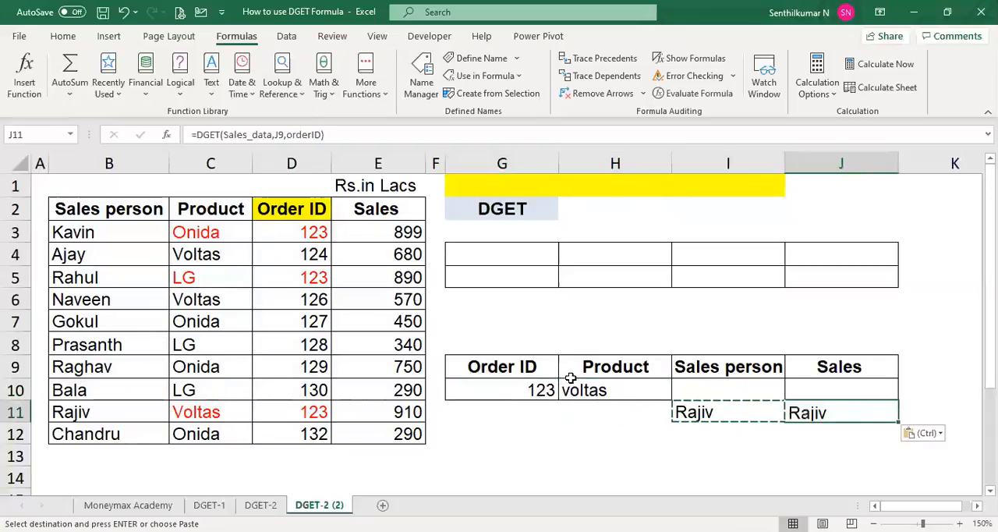
pyautogui.press('F2')
pyautogui.press('Escape')
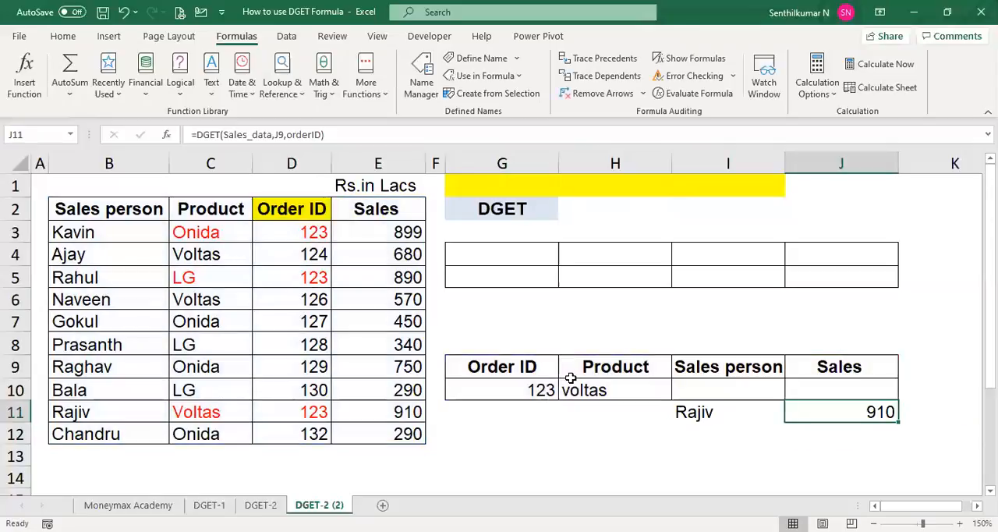
# - Display the sales person lookup's formula as text in I12 with =FORMULATEXT(I11)
pyautogui.press('Down')
pyautogui.press('Left')
pyautogui.write('=')
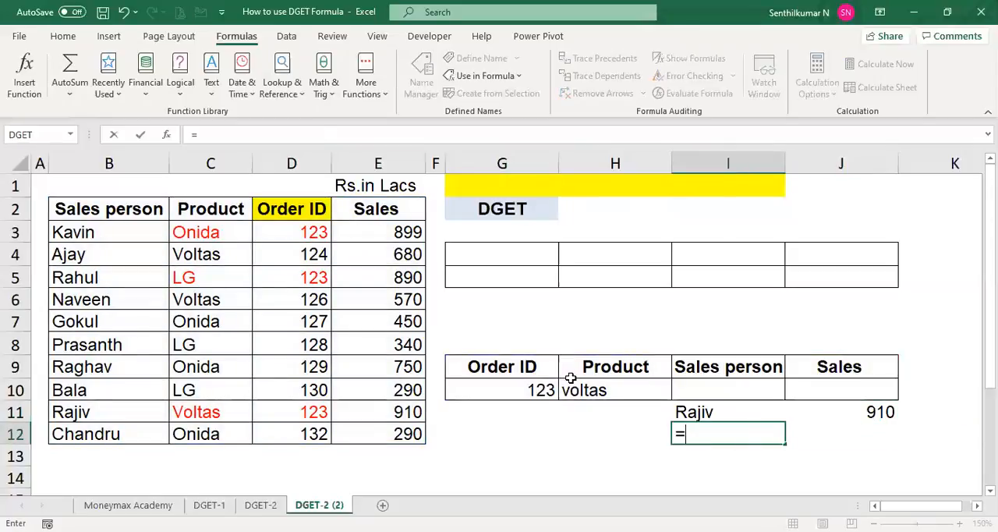
pyautogui.write('FORMULATEXT(I11)')
pyautogui.press('Return')
pyautogui.press('Up')
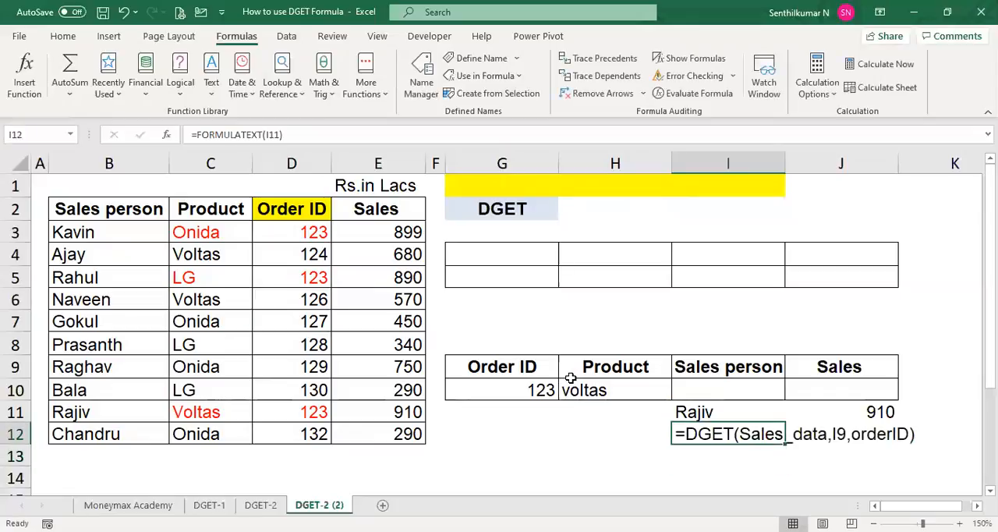
pyautogui.click(622, 462)
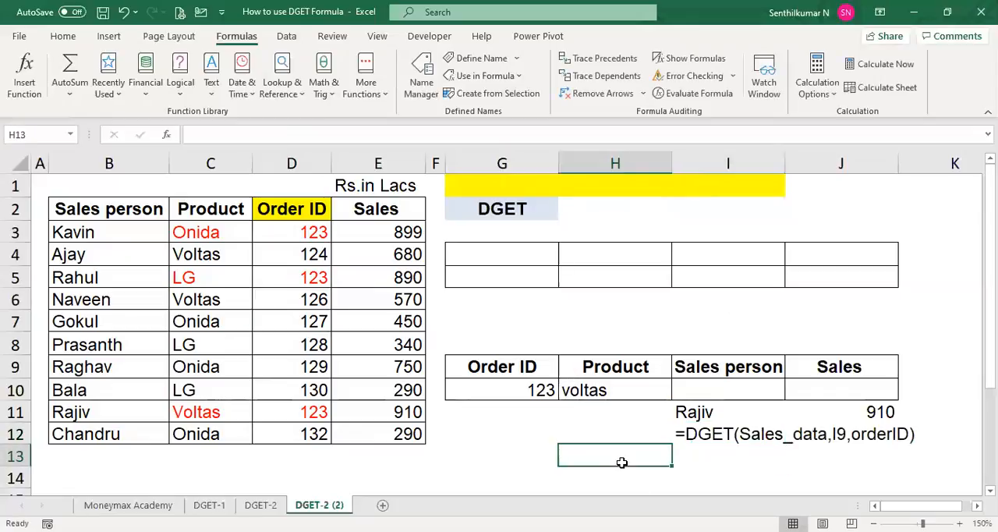